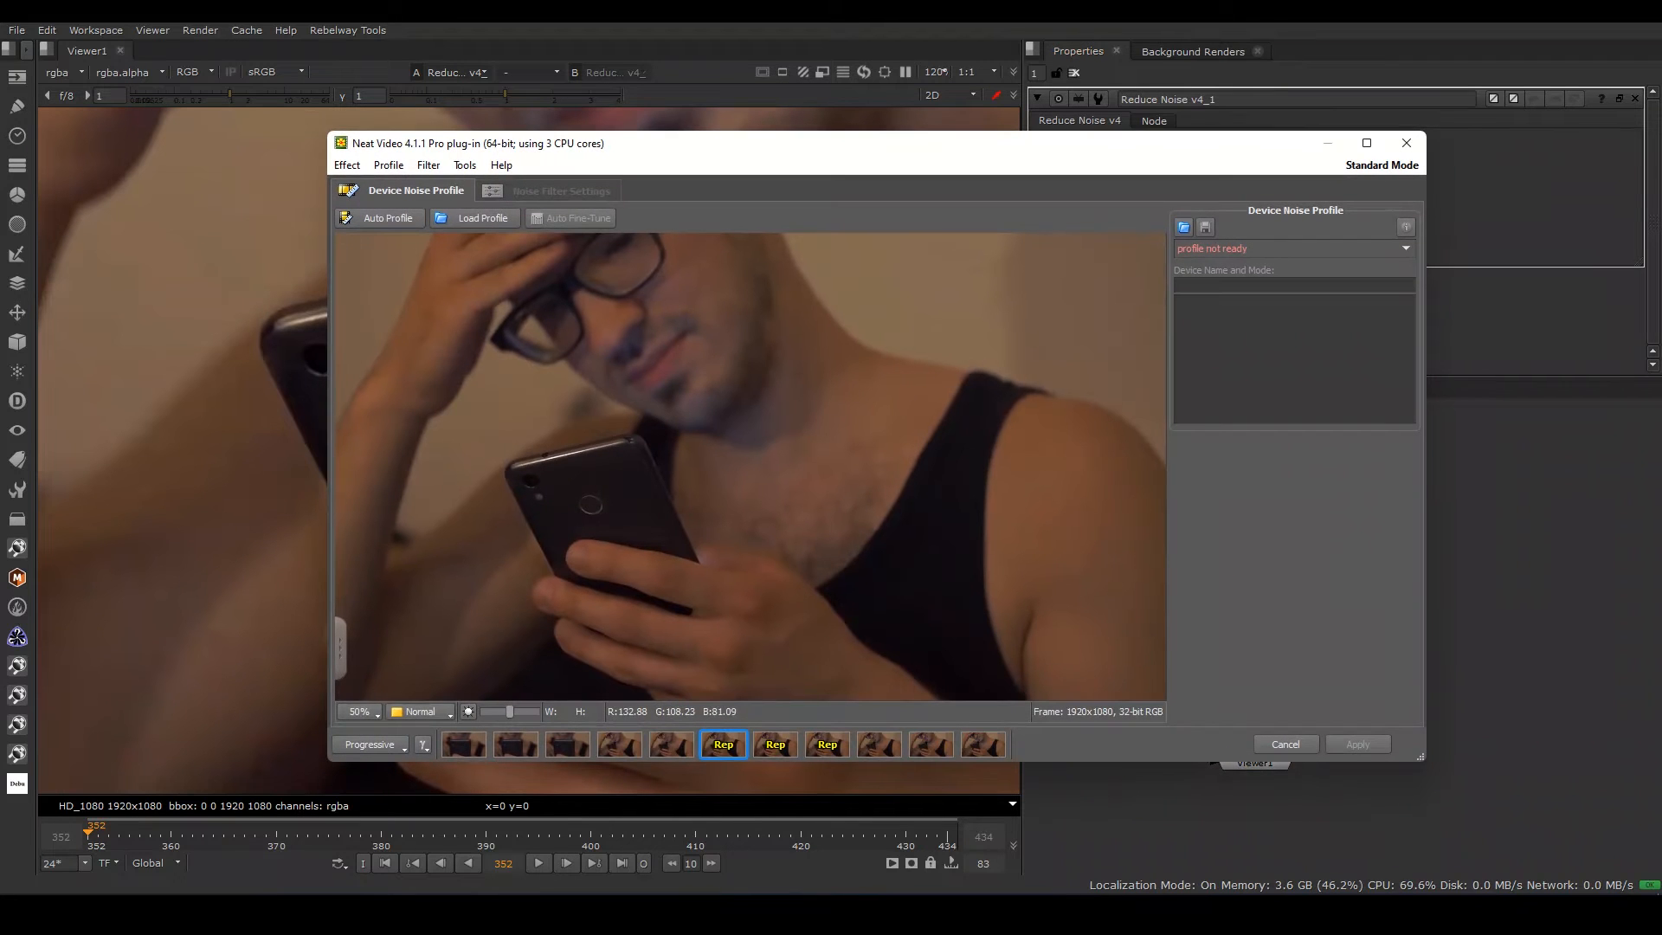
- Build an automatic noise profile for the footage, accept the small sample area and apply it
left_click(388, 217)
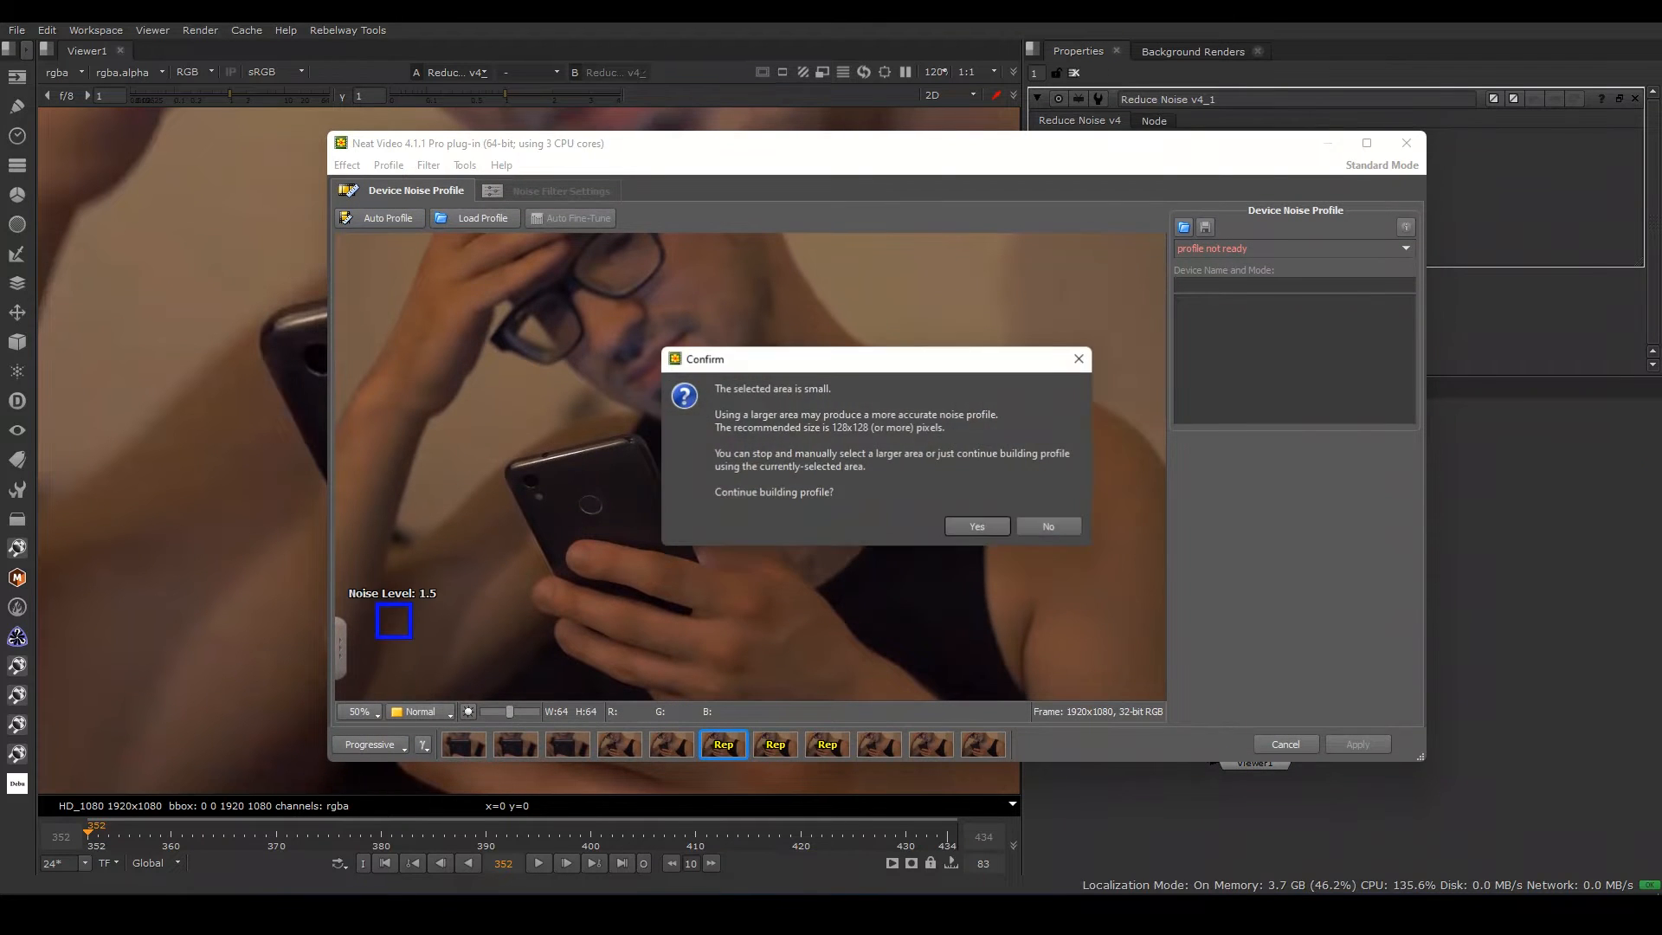
left_click(978, 527)
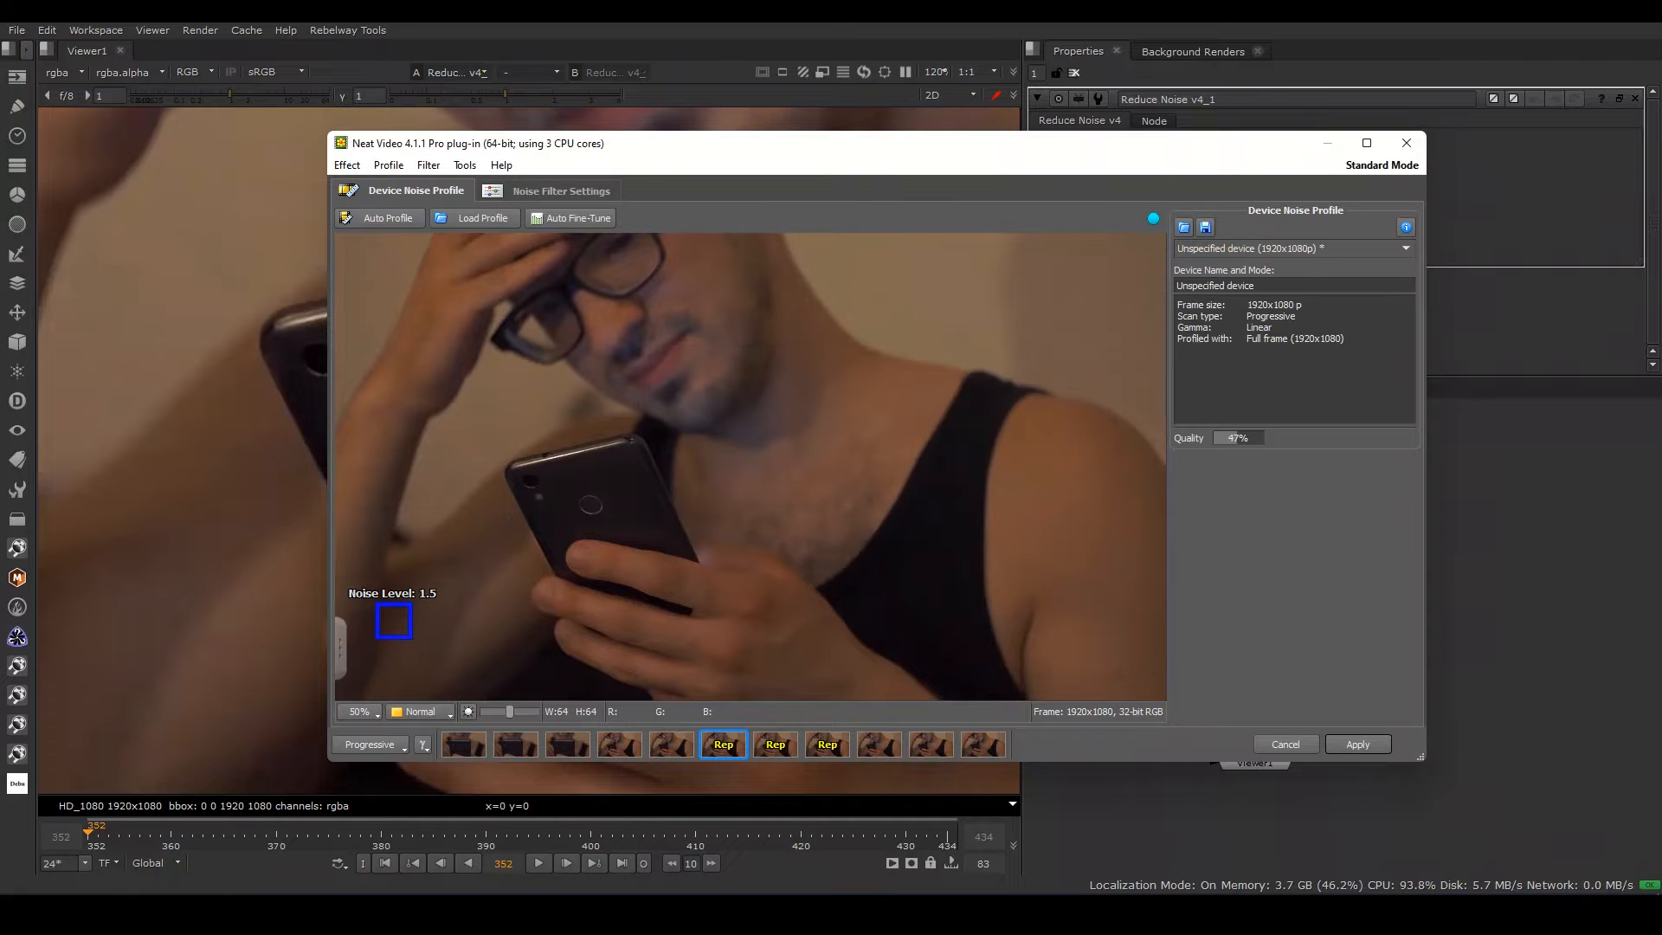
left_click(1357, 743)
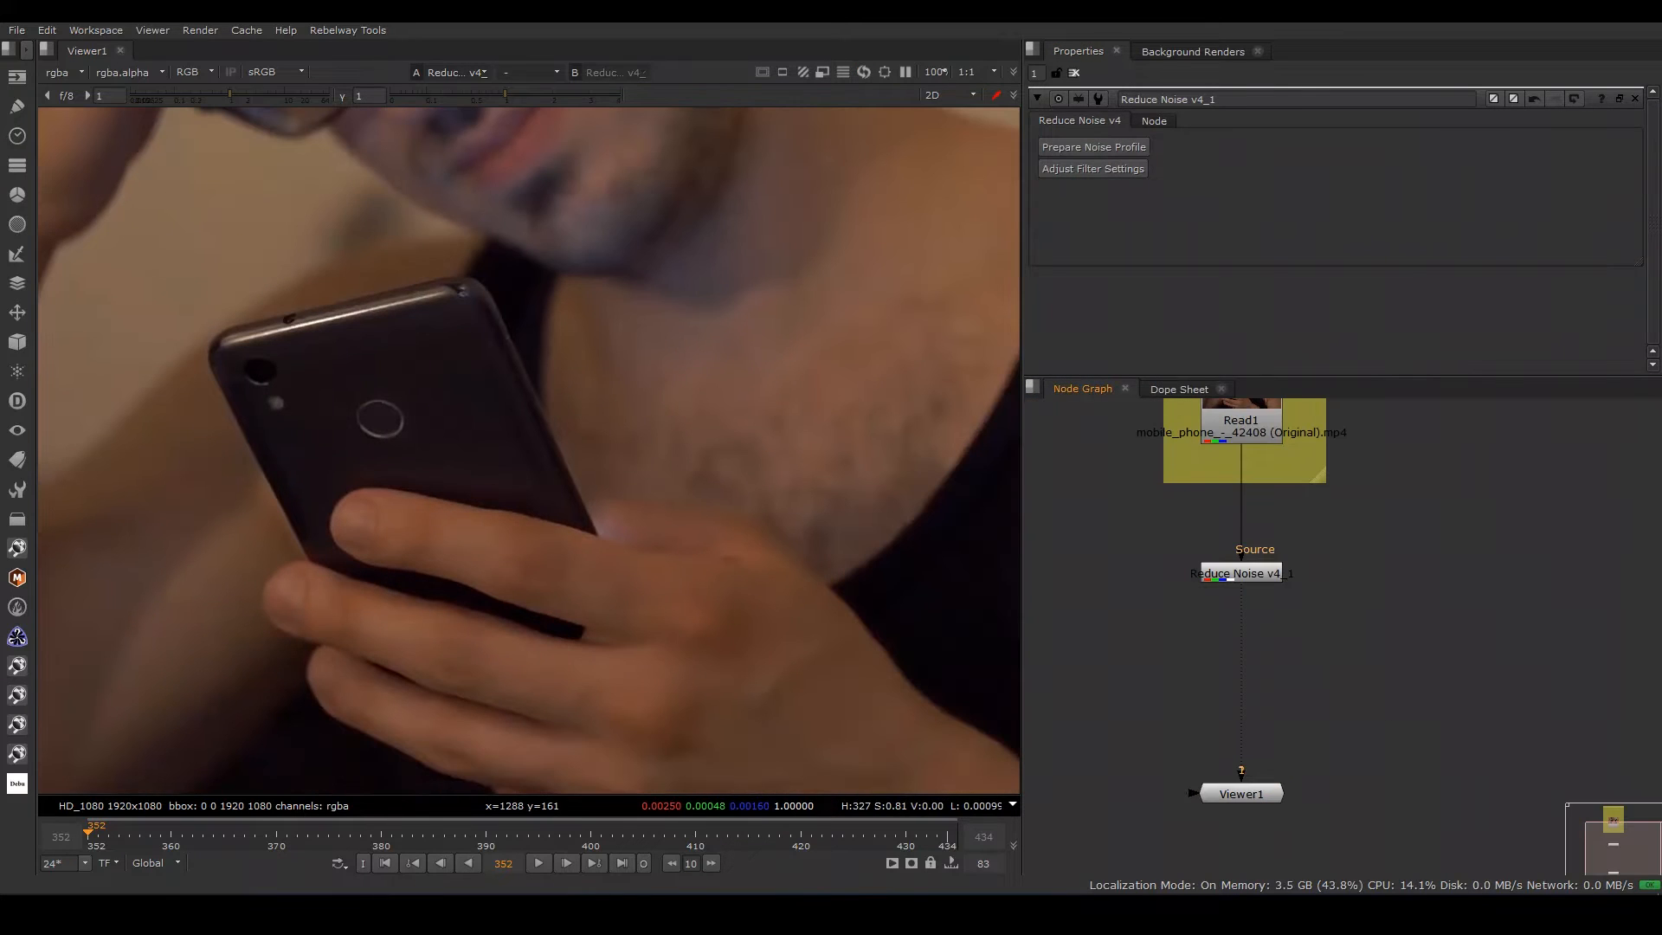
- Add a Write node after the Reduce Noise node and select the clip's base name in the Read1 node's file path
key("w")
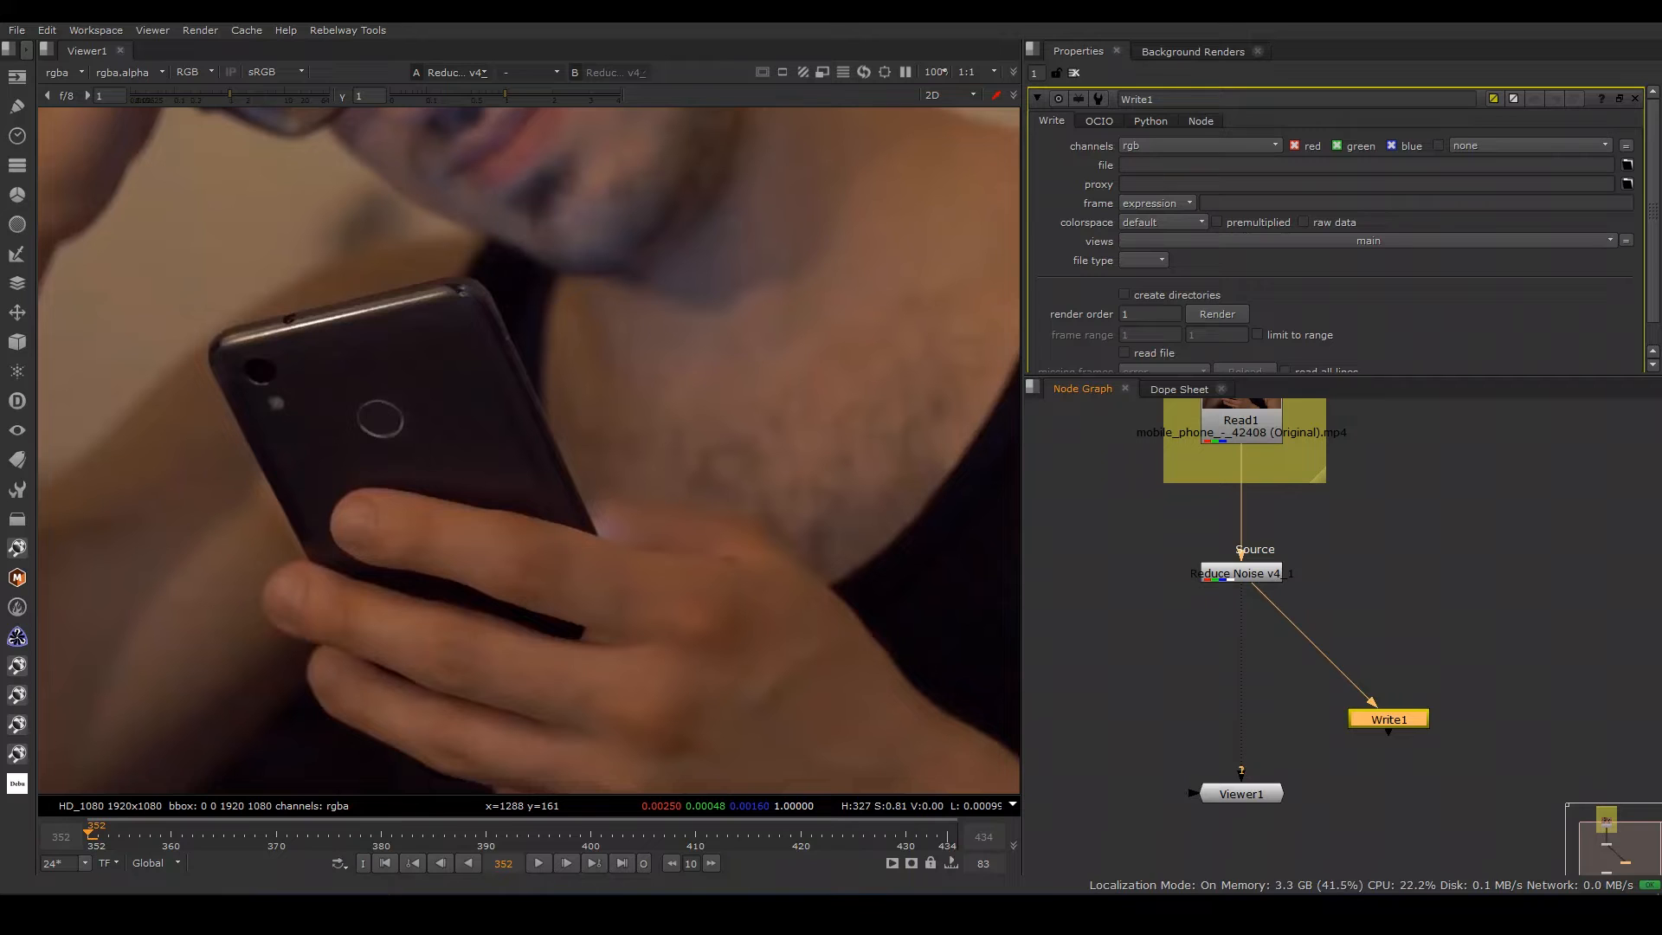
middle_click_drag(1290, 511, 1295, 578)
double_click(1246, 489)
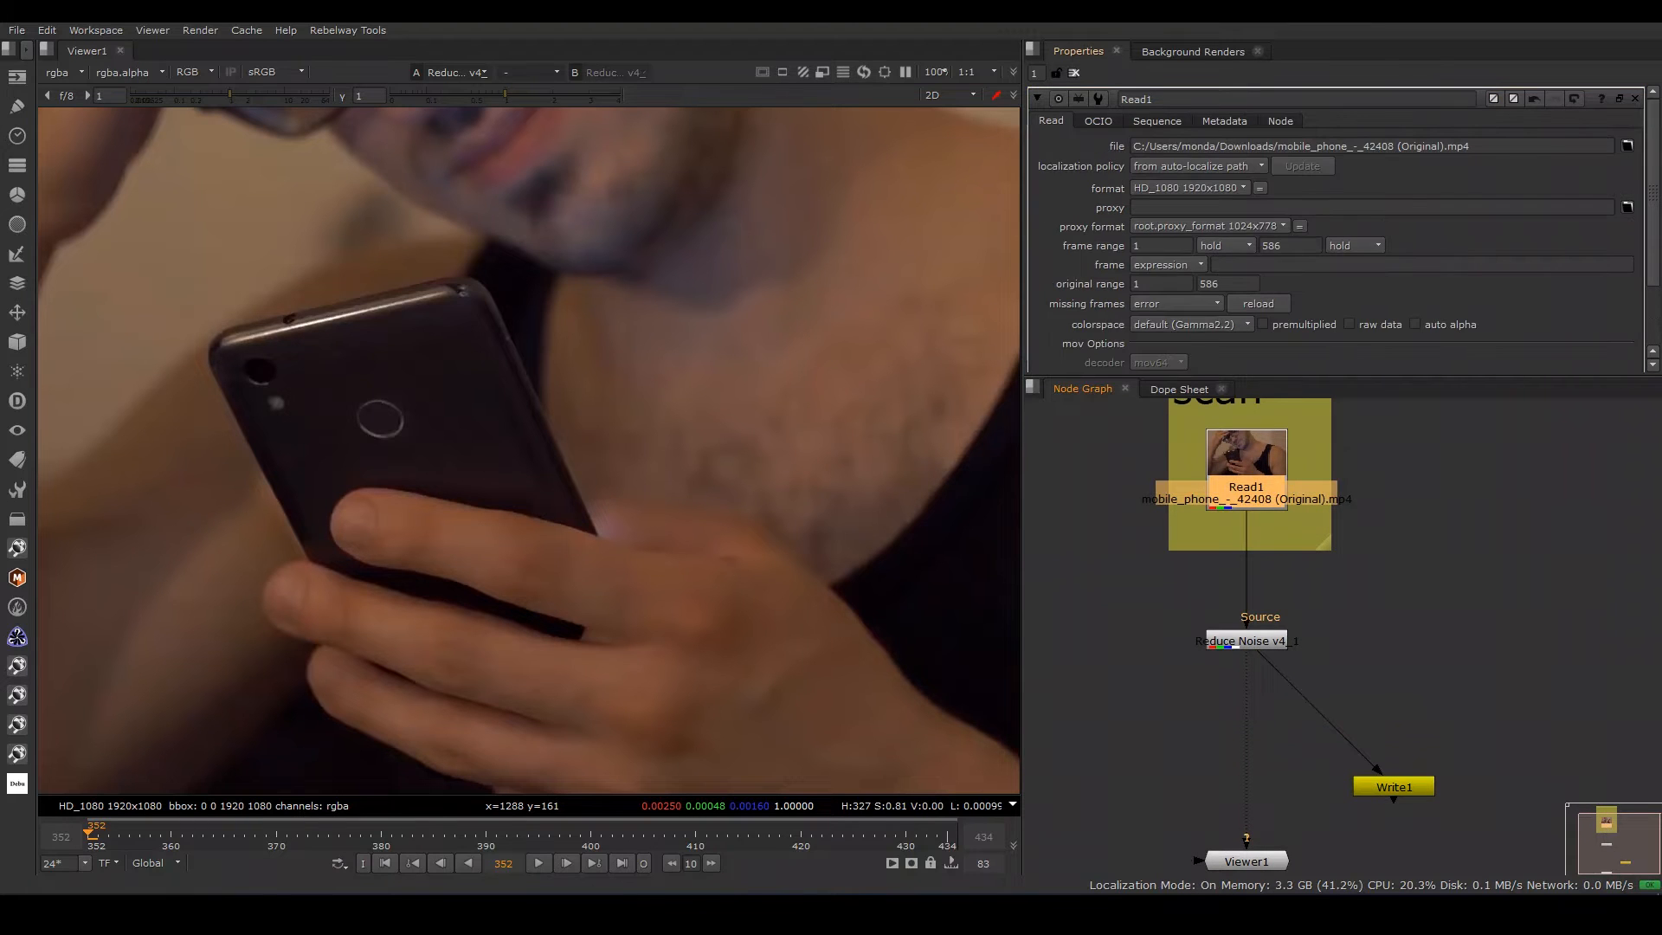
left_click_drag(1277, 146, 1369, 146)
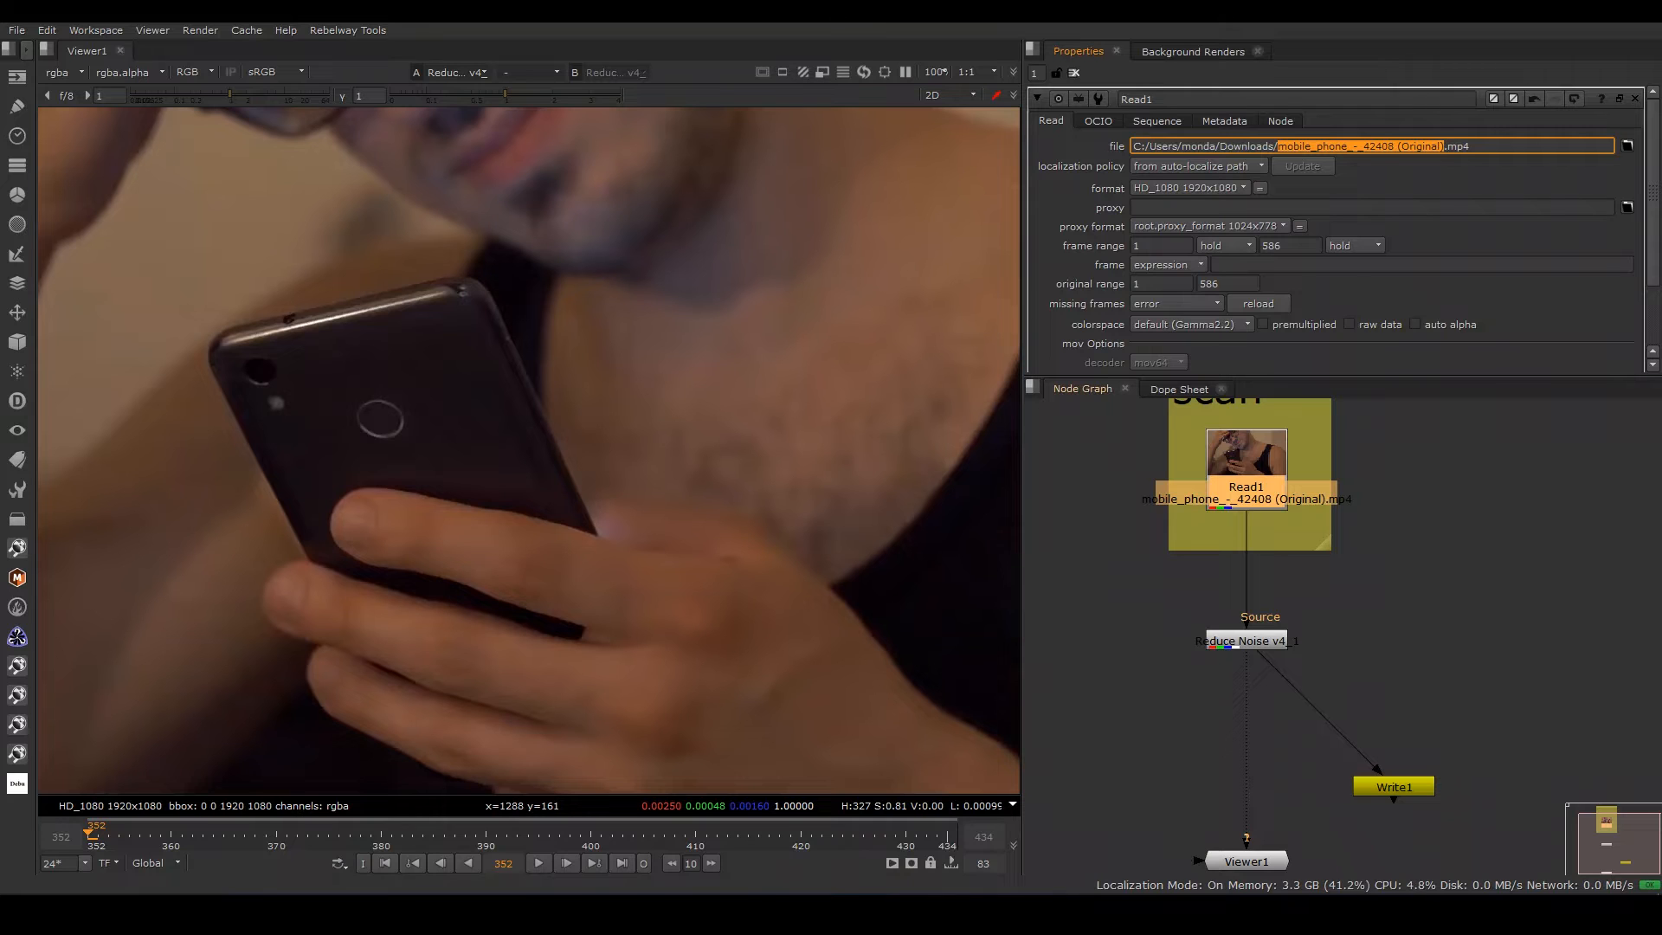
- Set the Write node's output to "mobile_phone_-_42408 (Original).###.exr" inside a new folder named denoice
key("1")
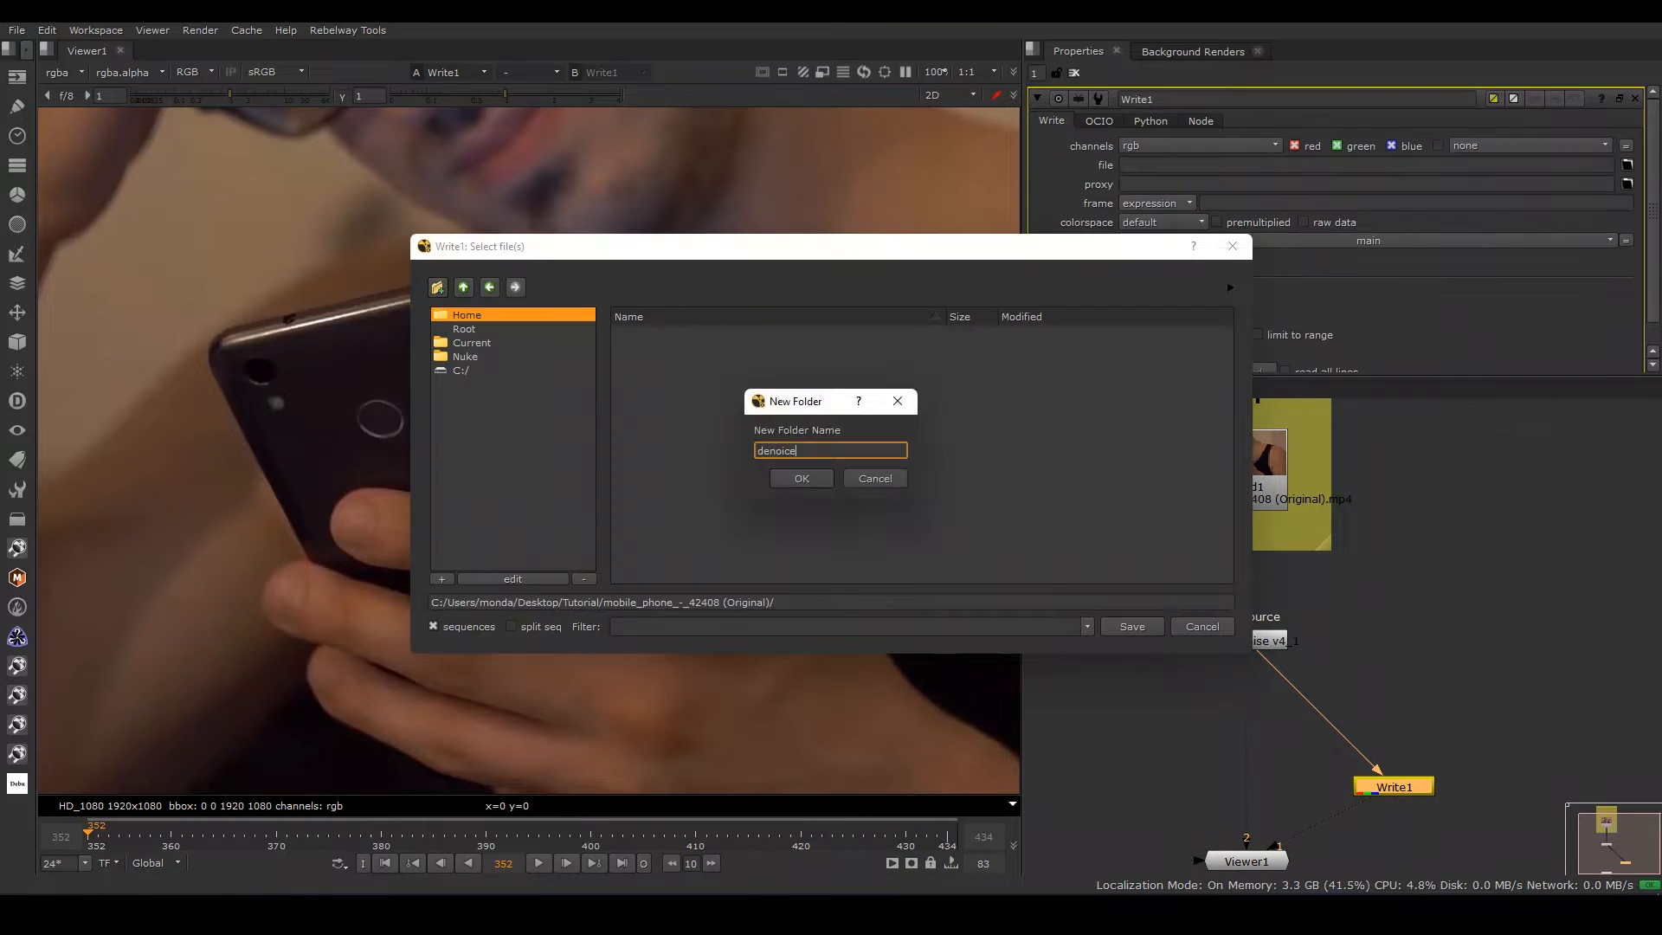
key("Return")
left_click(819, 602)
type("mobile_phone_-_42408 (Original)")
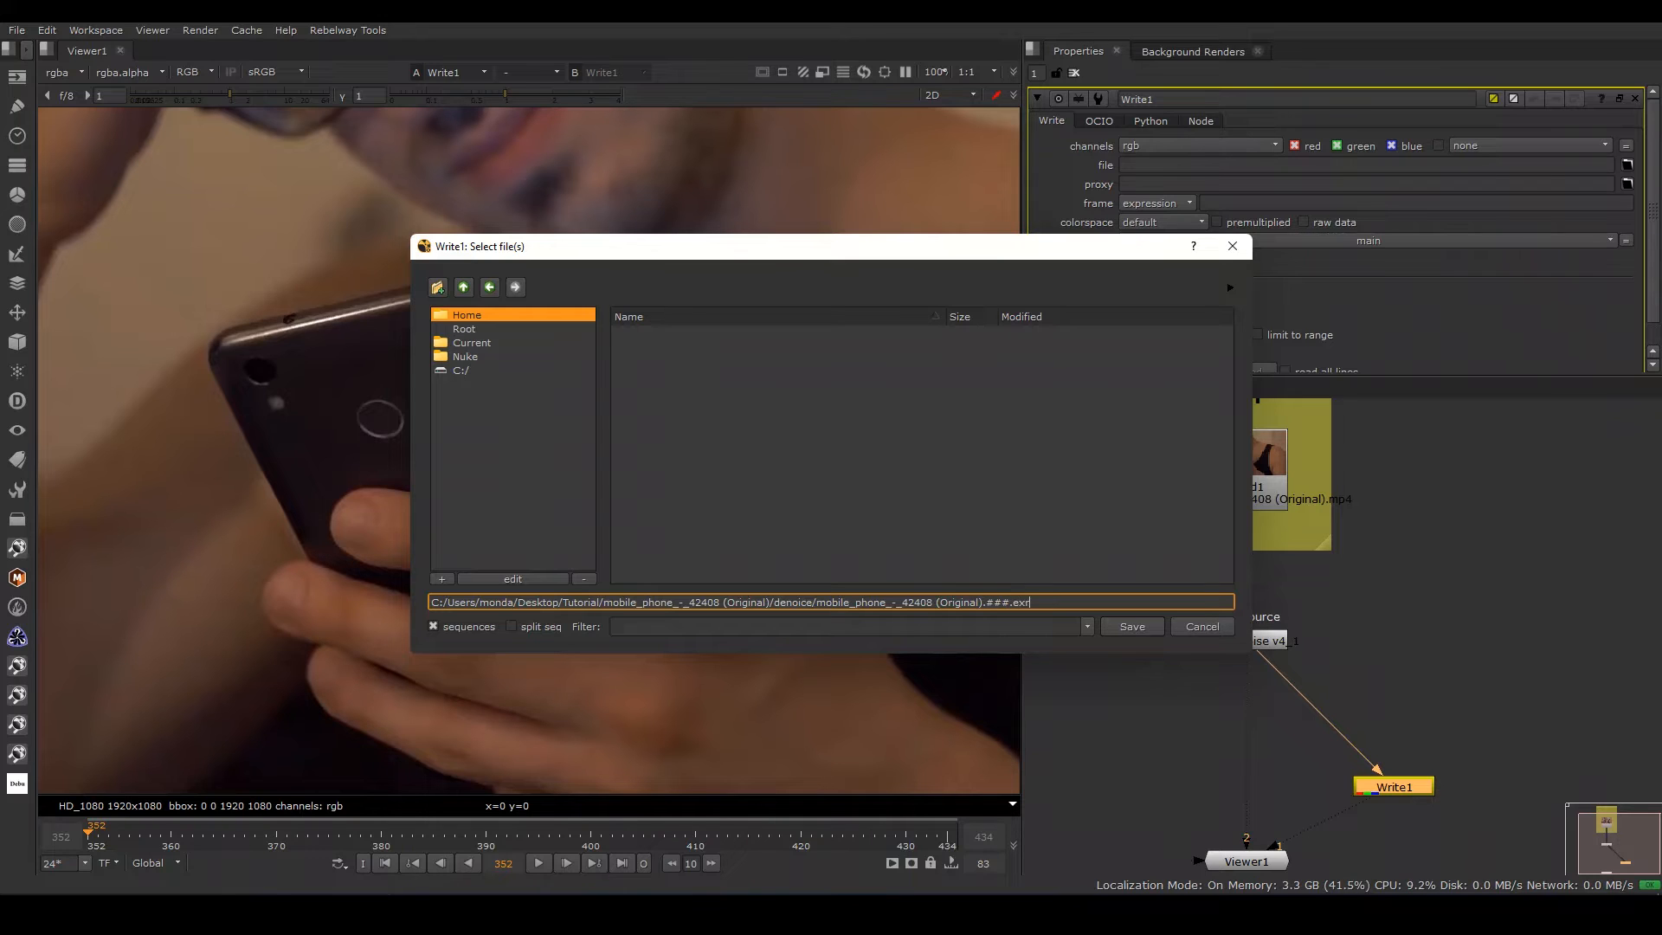
key("Return")
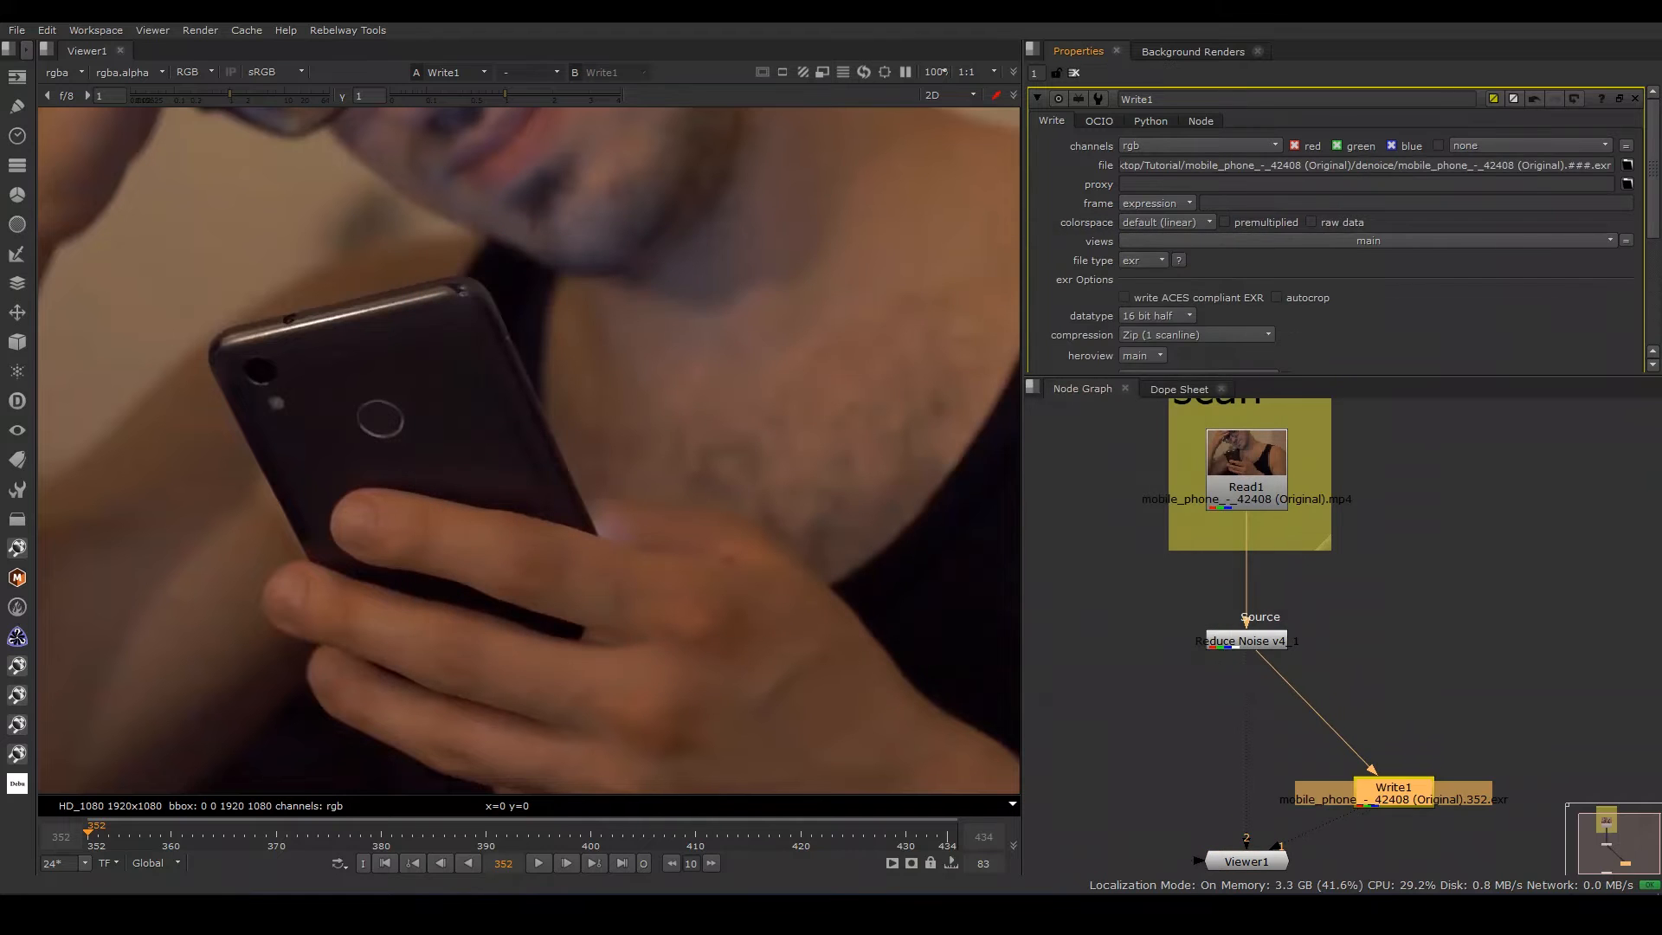
- Render the denoised footage from the Write node as an EXR sequence for frames 352-434
scroll(1337, 230, "down", 1)
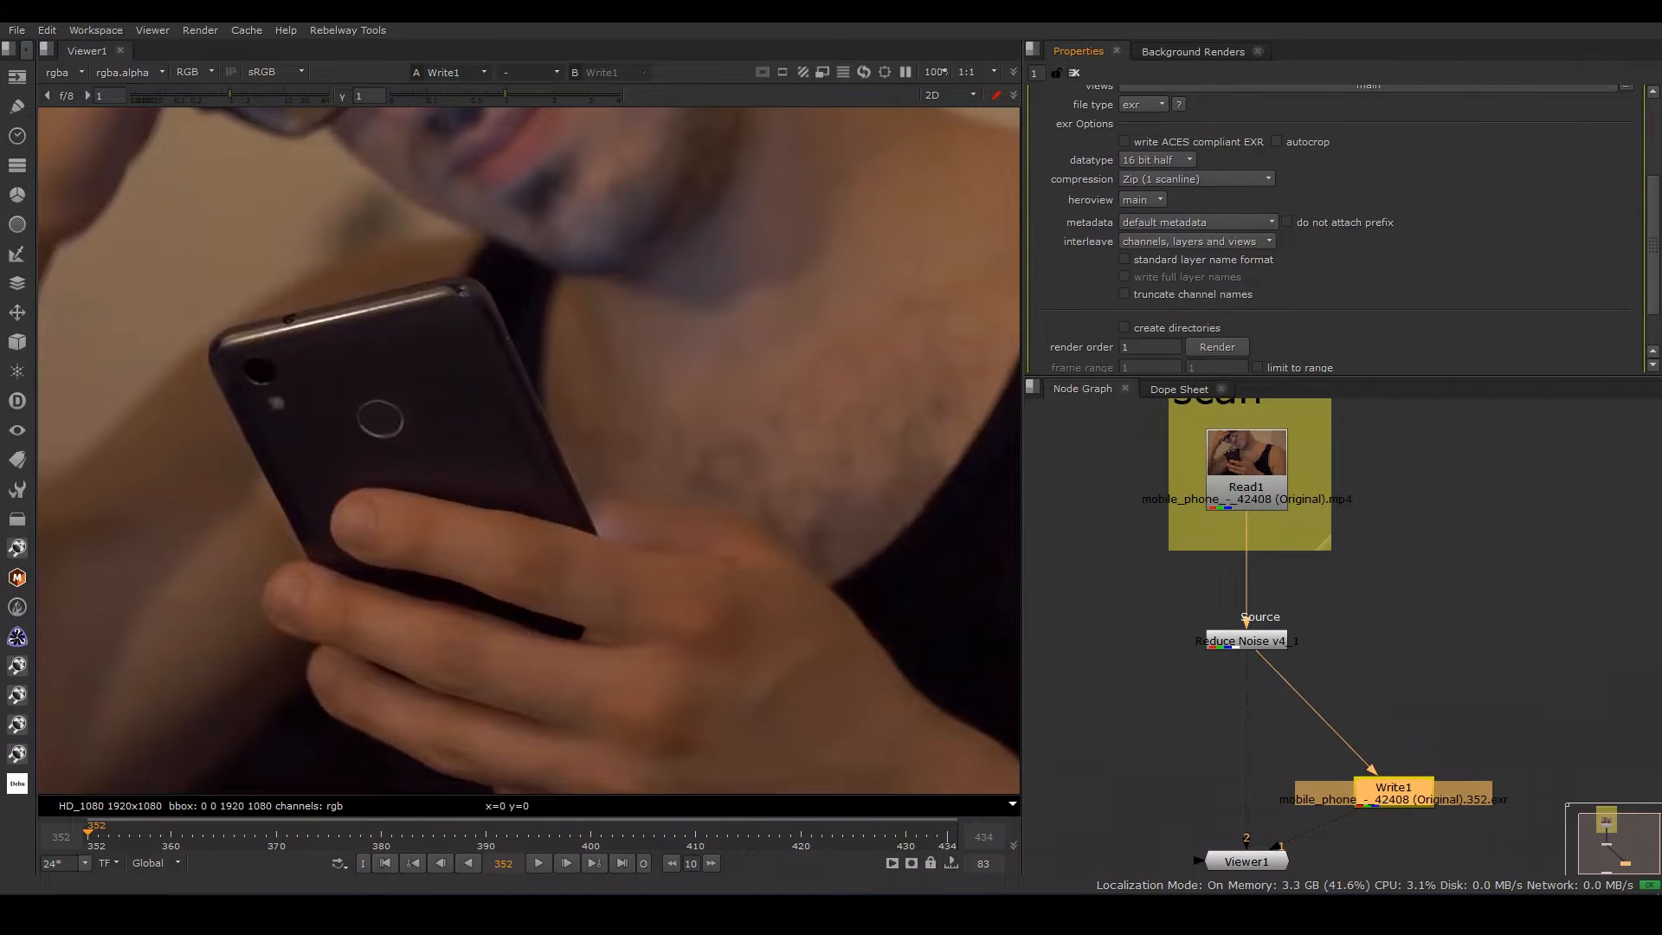
left_click(1217, 347)
left_click(810, 410)
left_click(805, 427)
left_click(810, 485)
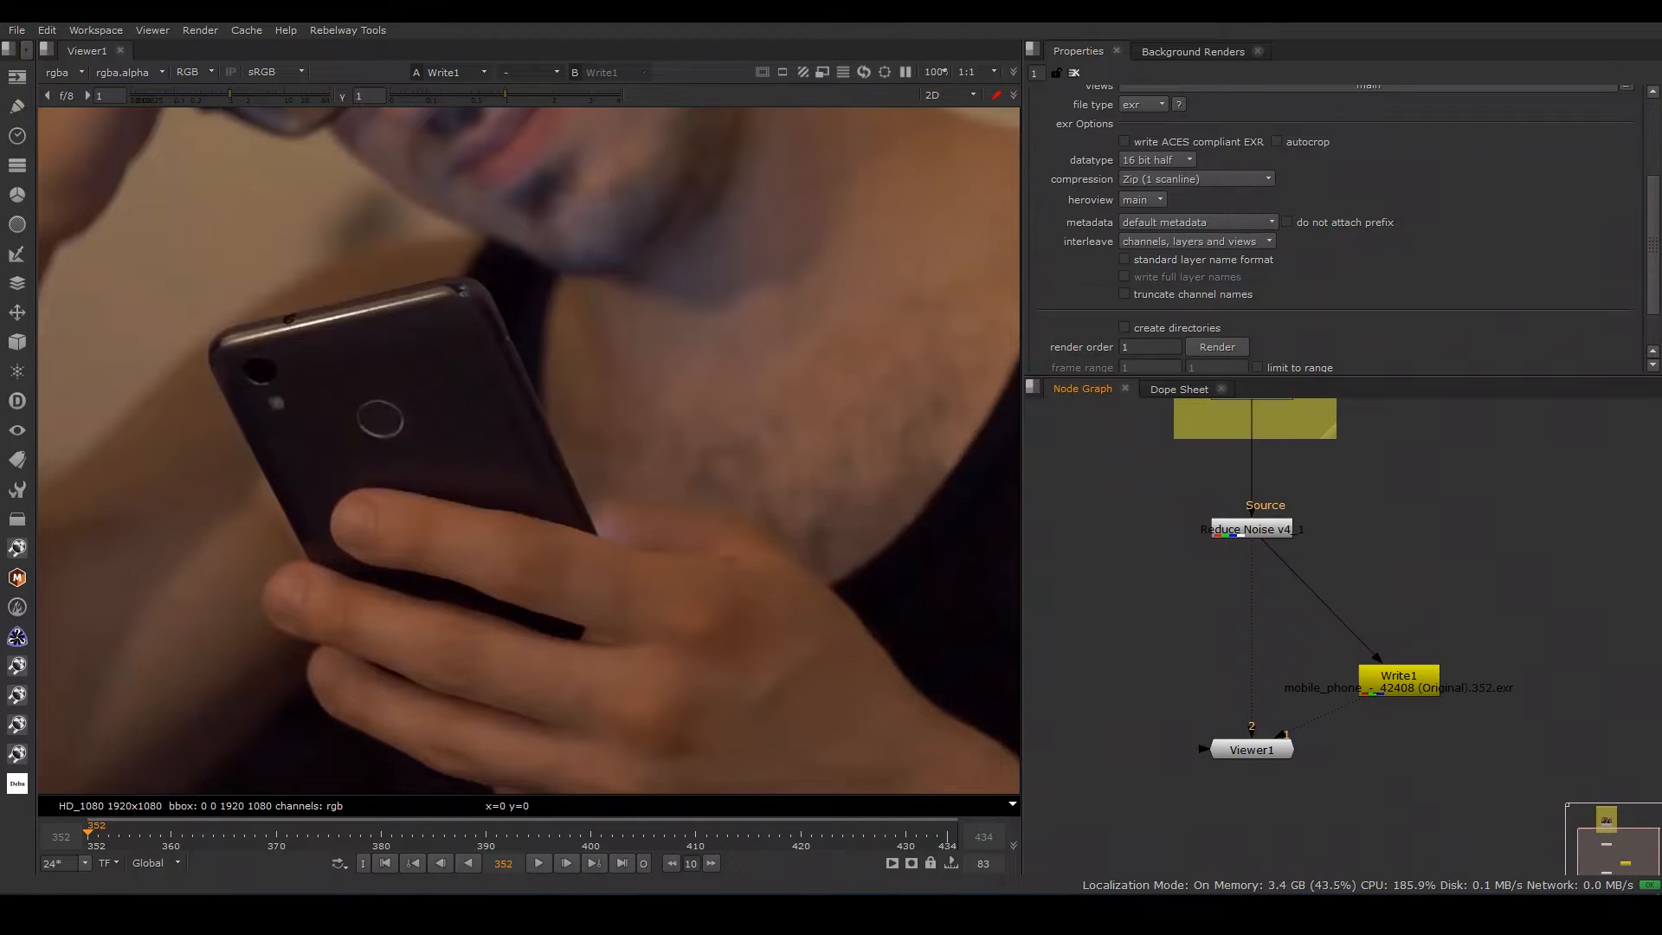
- Load the rendered EXR sequence into a new Read node and delete the Reduce Noise and Write nodes
key("r")
left_click(742, 354)
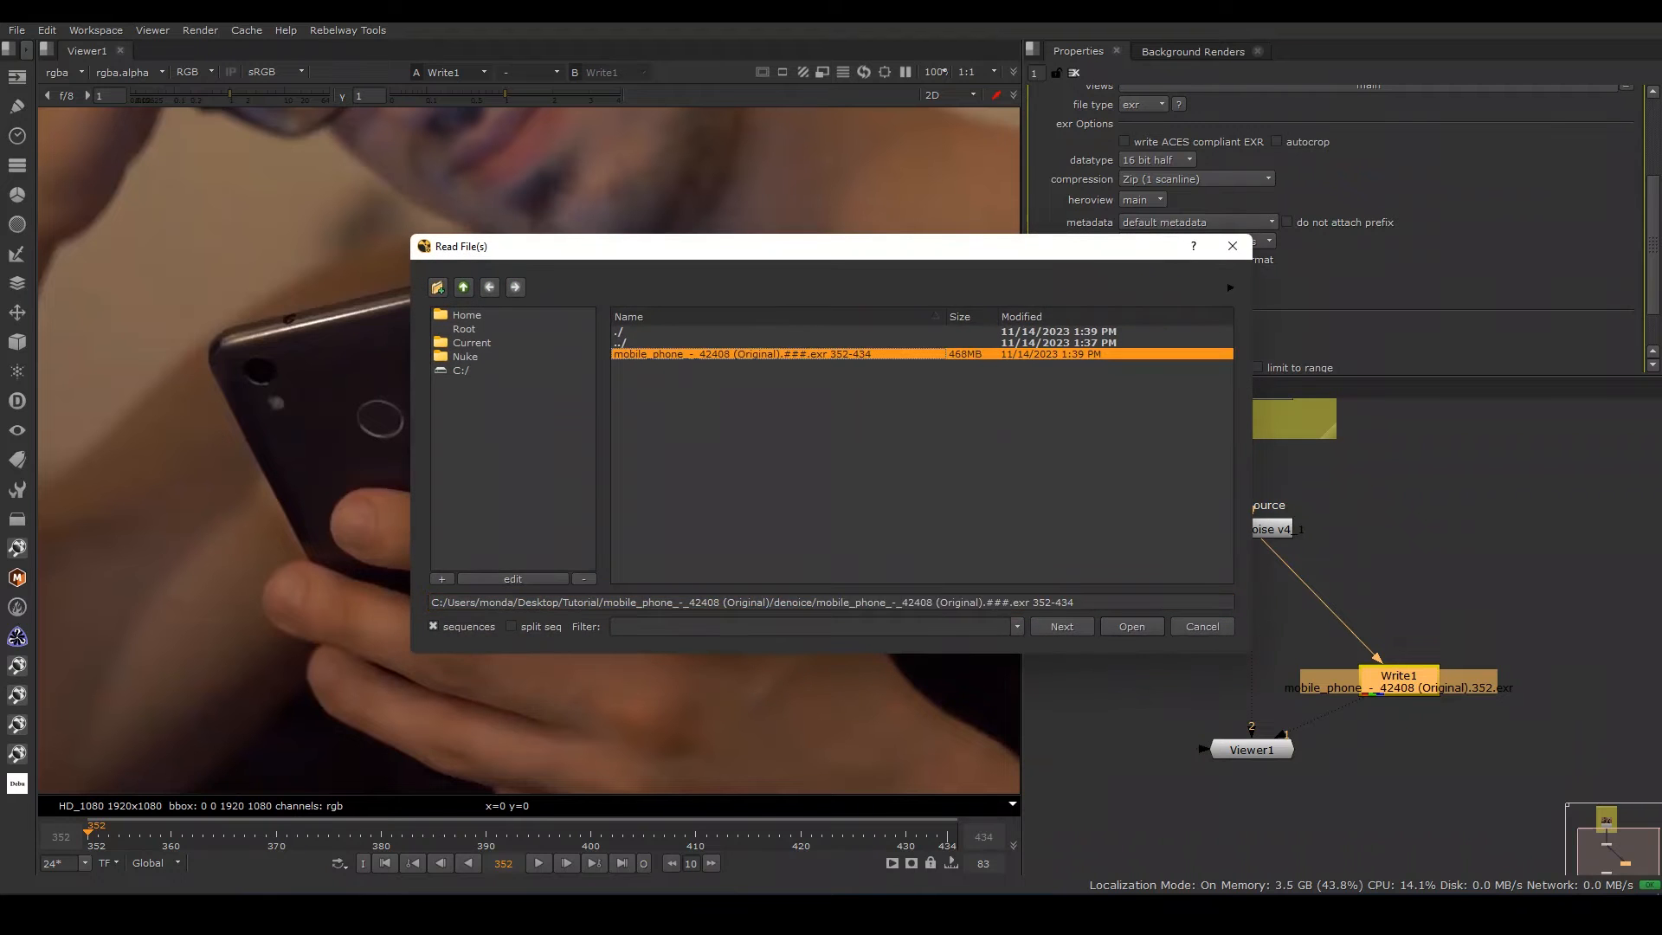
left_click(1132, 627)
left_click_drag(1402, 697, 1166, 692)
left_click_drag(1166, 476, 1541, 732)
key("Delete")
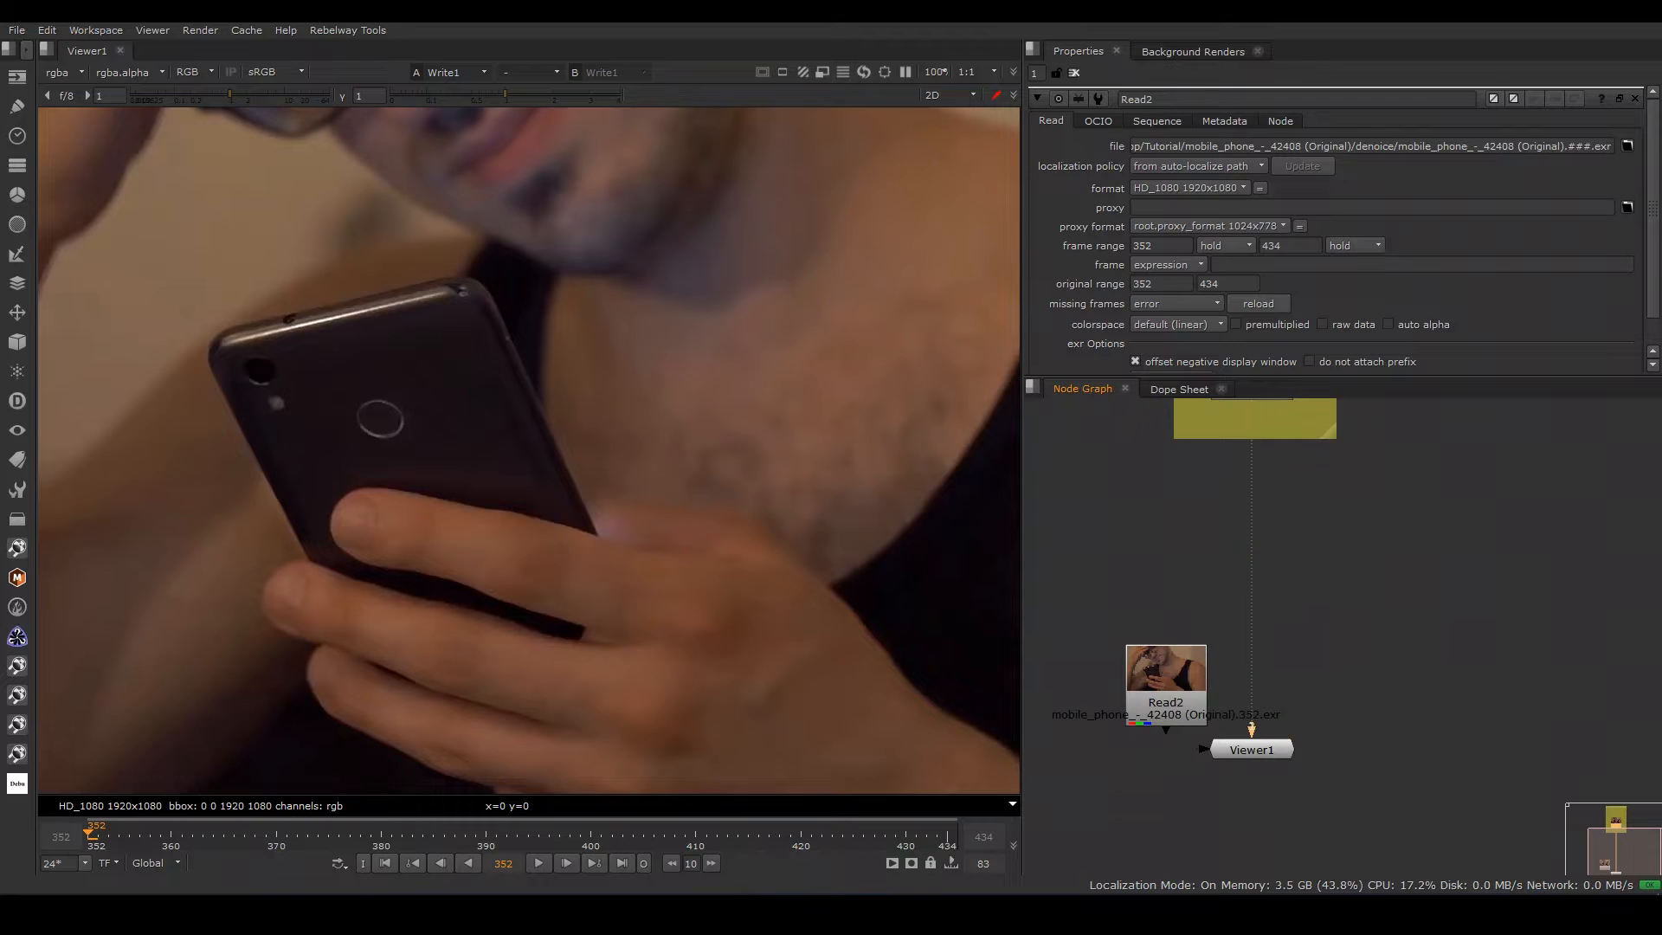
- Place a backdrop labelled IDN behind the new Read node and show that node in the viewer
scroll(1549, 745, "down", 3)
key("ctrl+b")
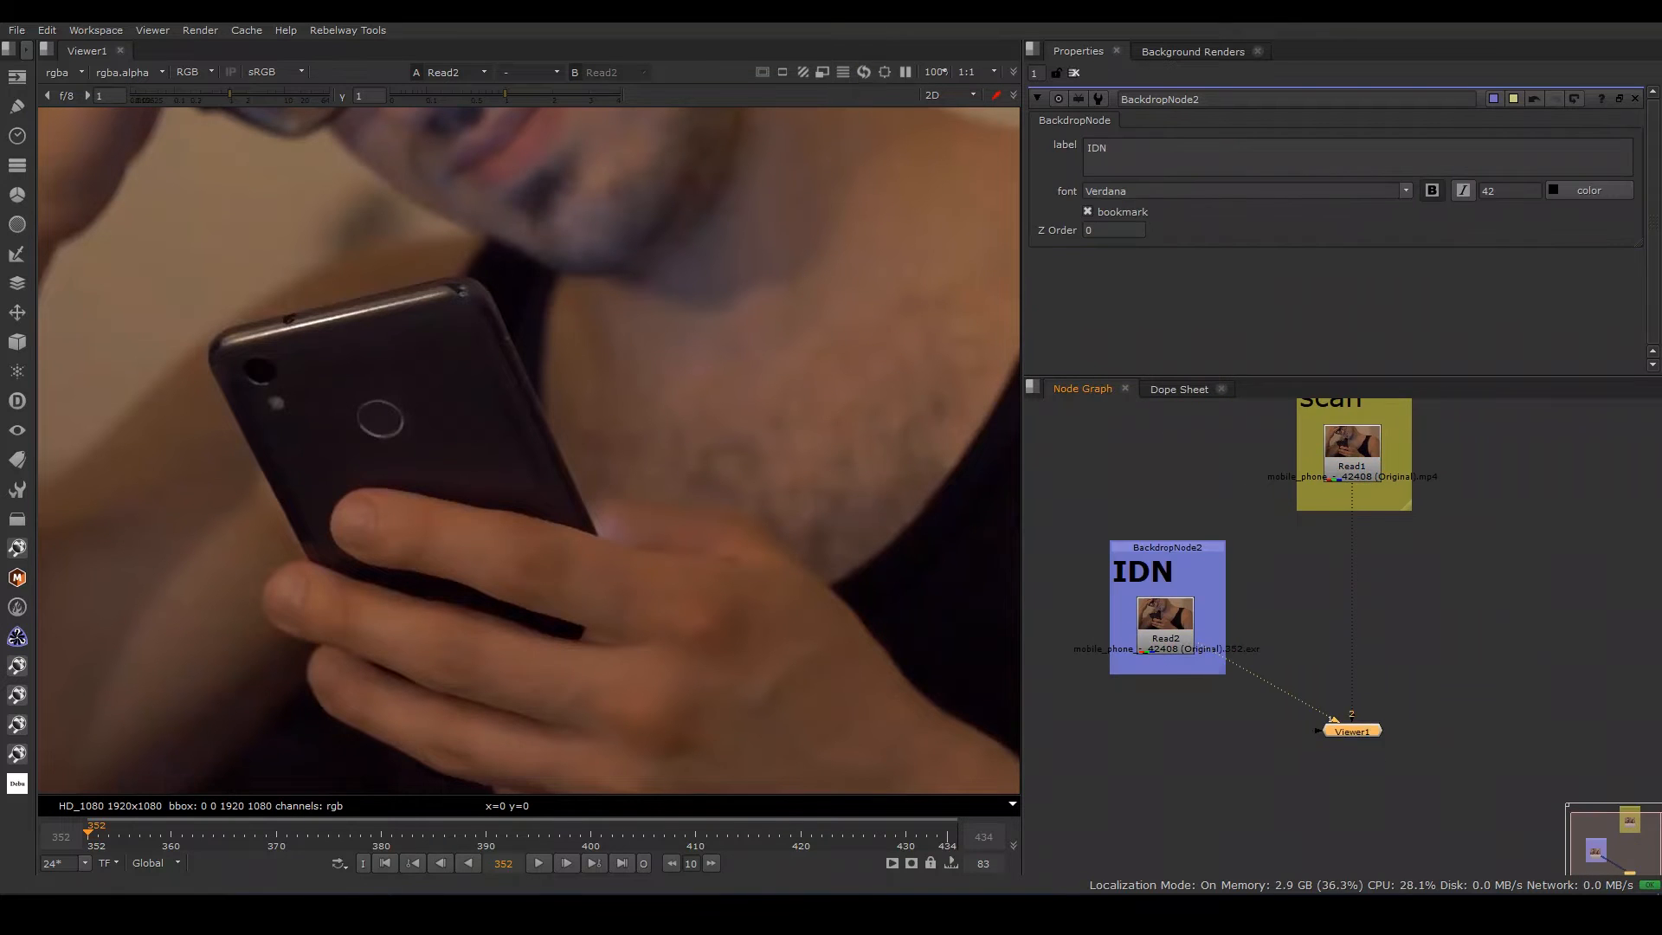
key("1")
- Add a Tracker node below the denoised Read node and view its output
key("Tab")
type("track")
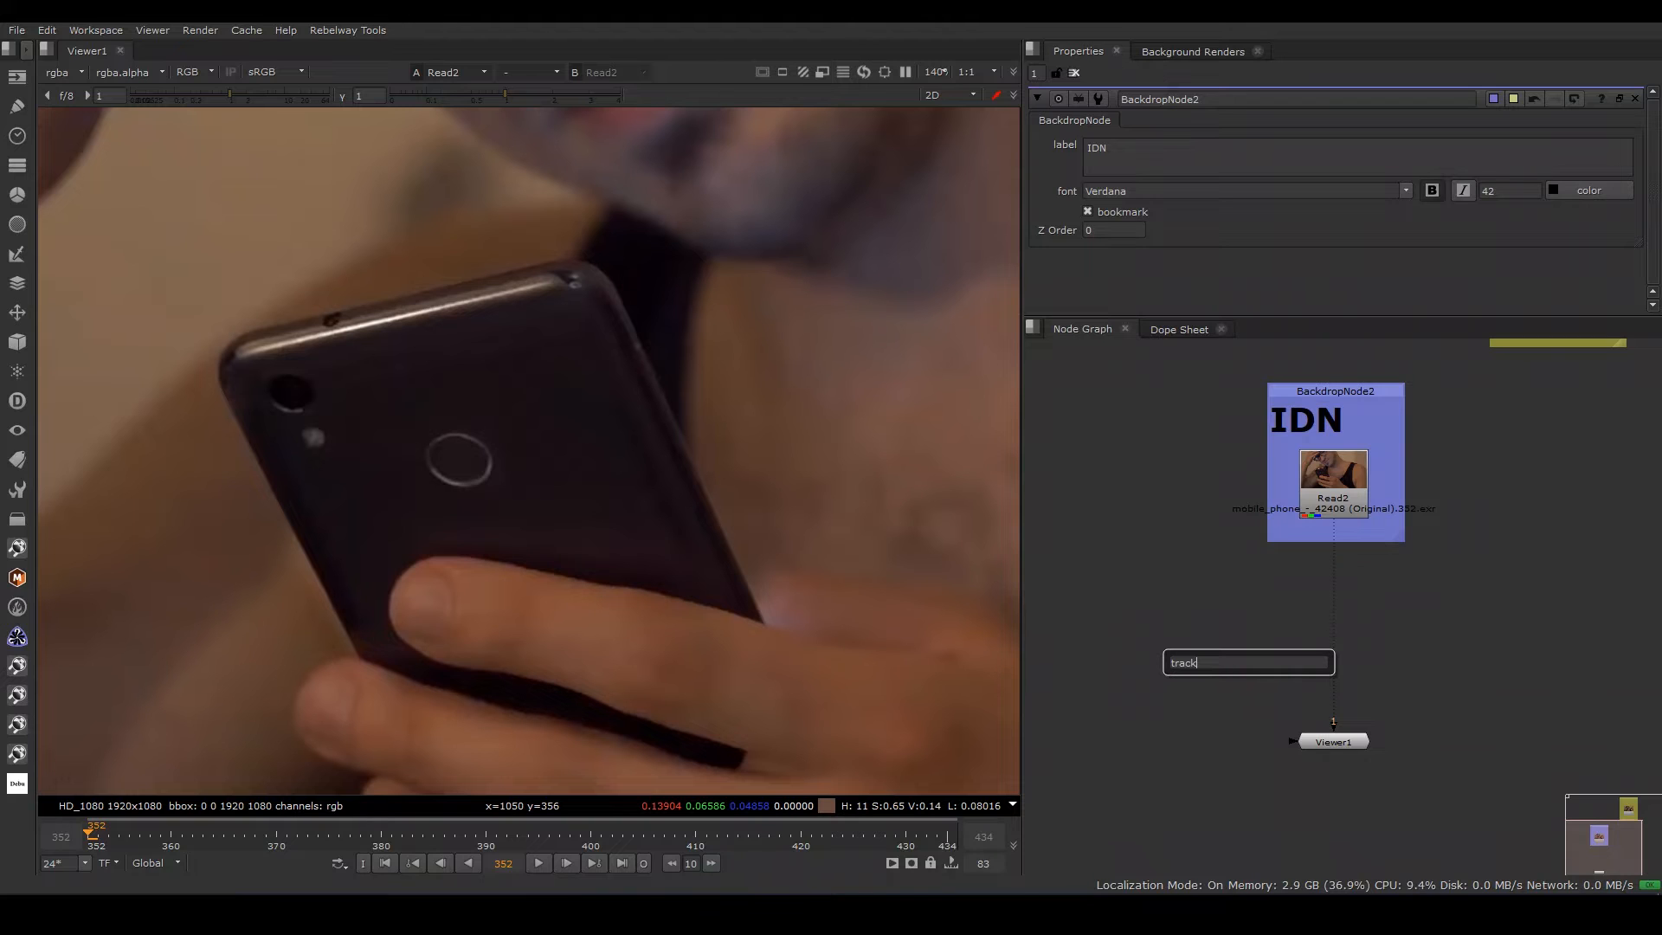
type("e")
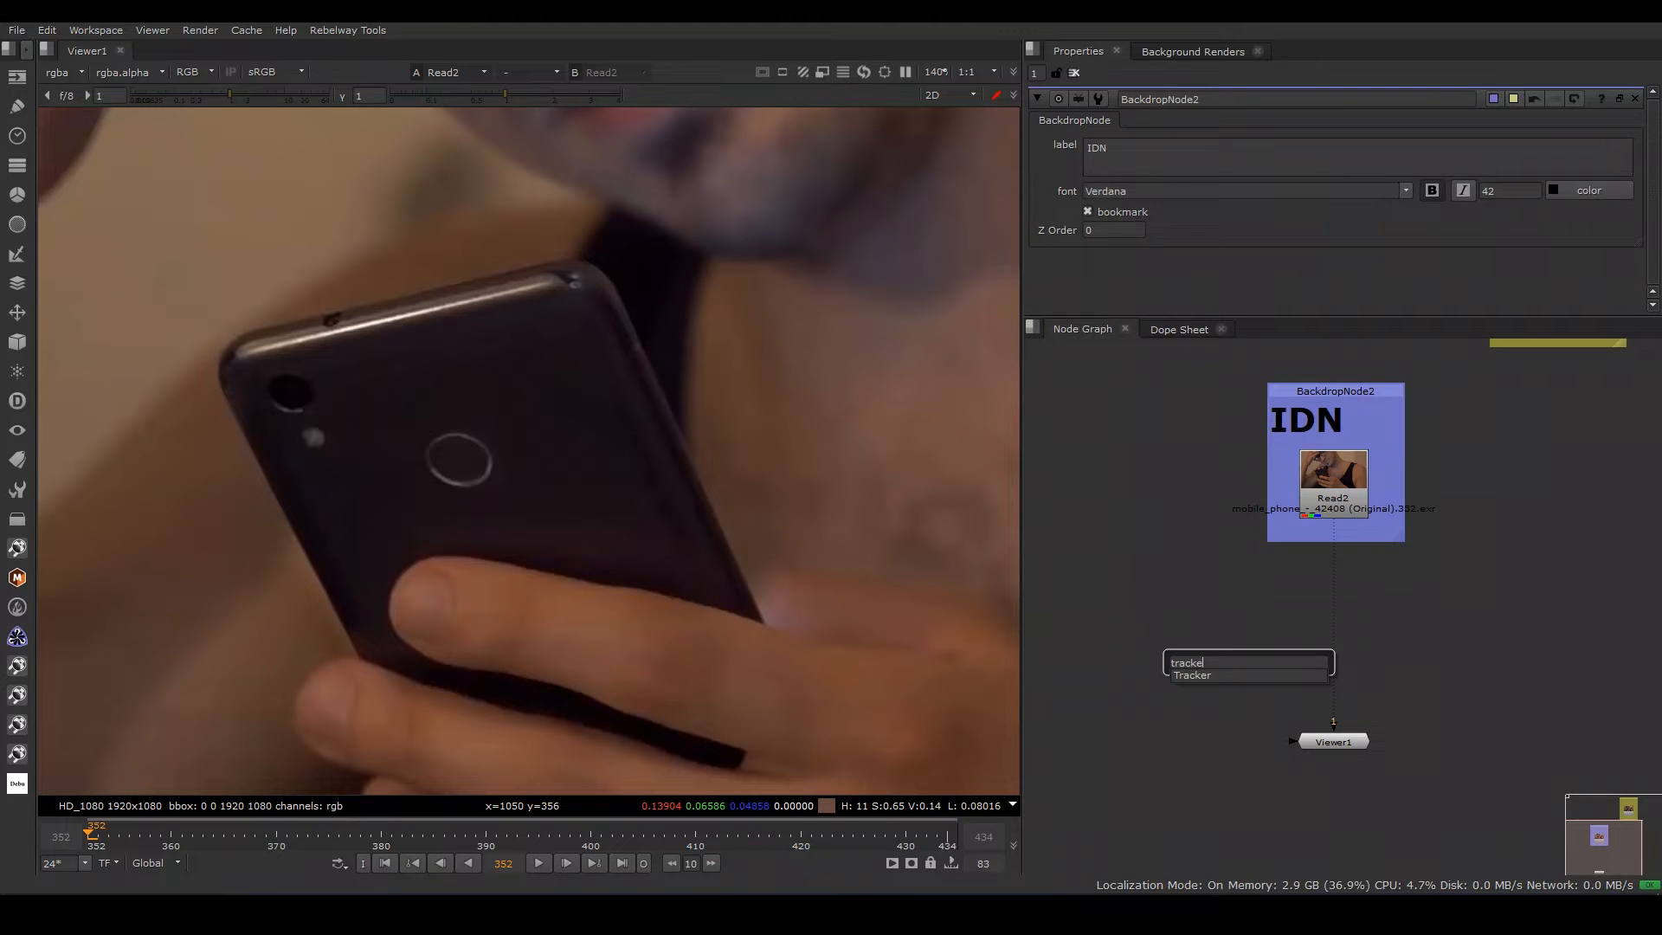
key("Return")
left_click_drag(1233, 635, 1301, 647)
left_click_drag(1332, 716, 1315, 647)
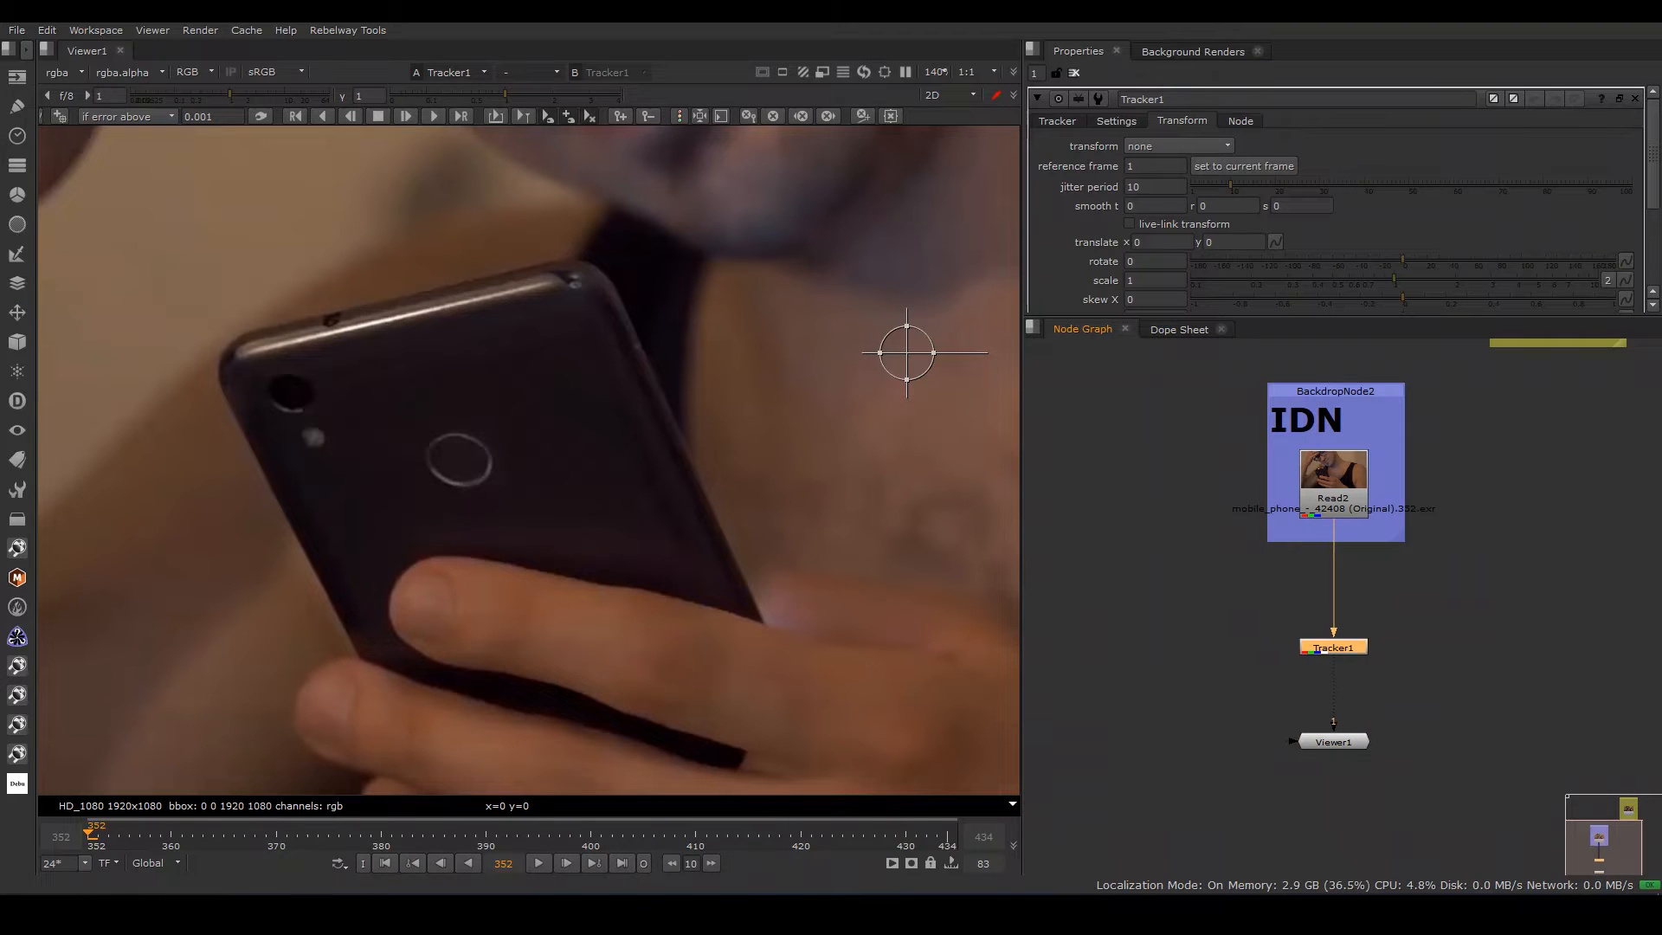
- Add tracking points with fitted pattern and search areas on the phone's two upper corners
scroll(390, 463, "up", 2)
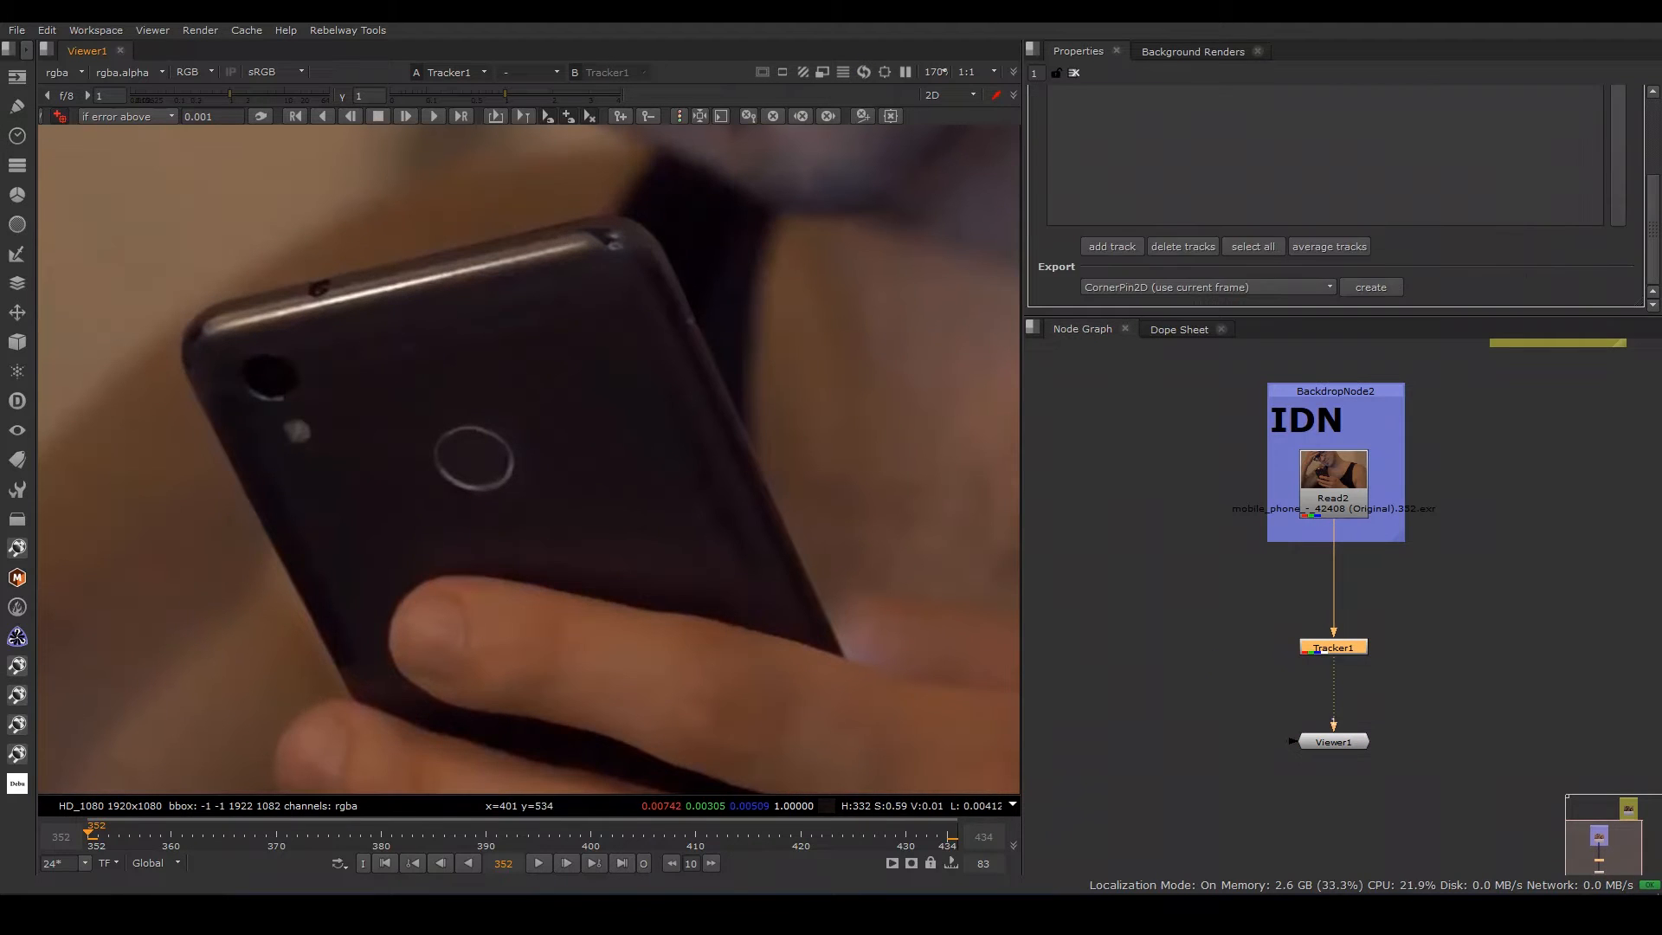
left_click(195, 336, "ctrl+alt")
left_click_drag(239, 381, 217, 368)
left_click(613, 242, "ctrl+alt")
left_click_drag(657, 285, 609, 239)
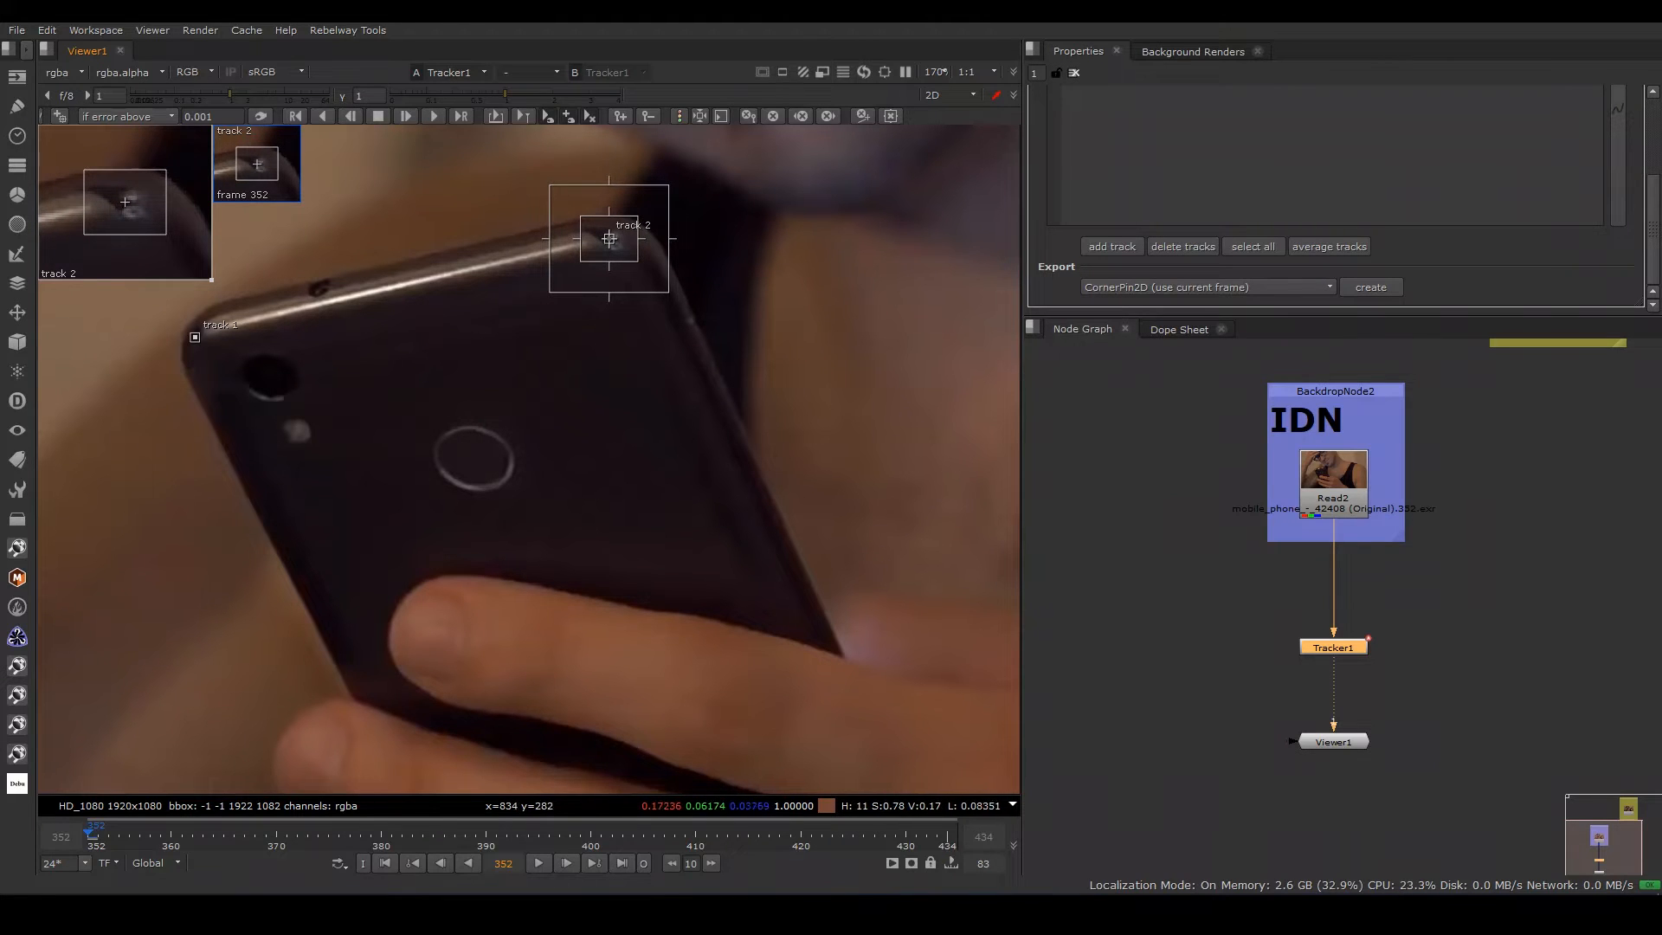
- Add tracking points where the phone's right and left edges meet the fingers, and resize their tracking areas
left_click(846, 660)
left_click_drag(890, 704, 875, 679)
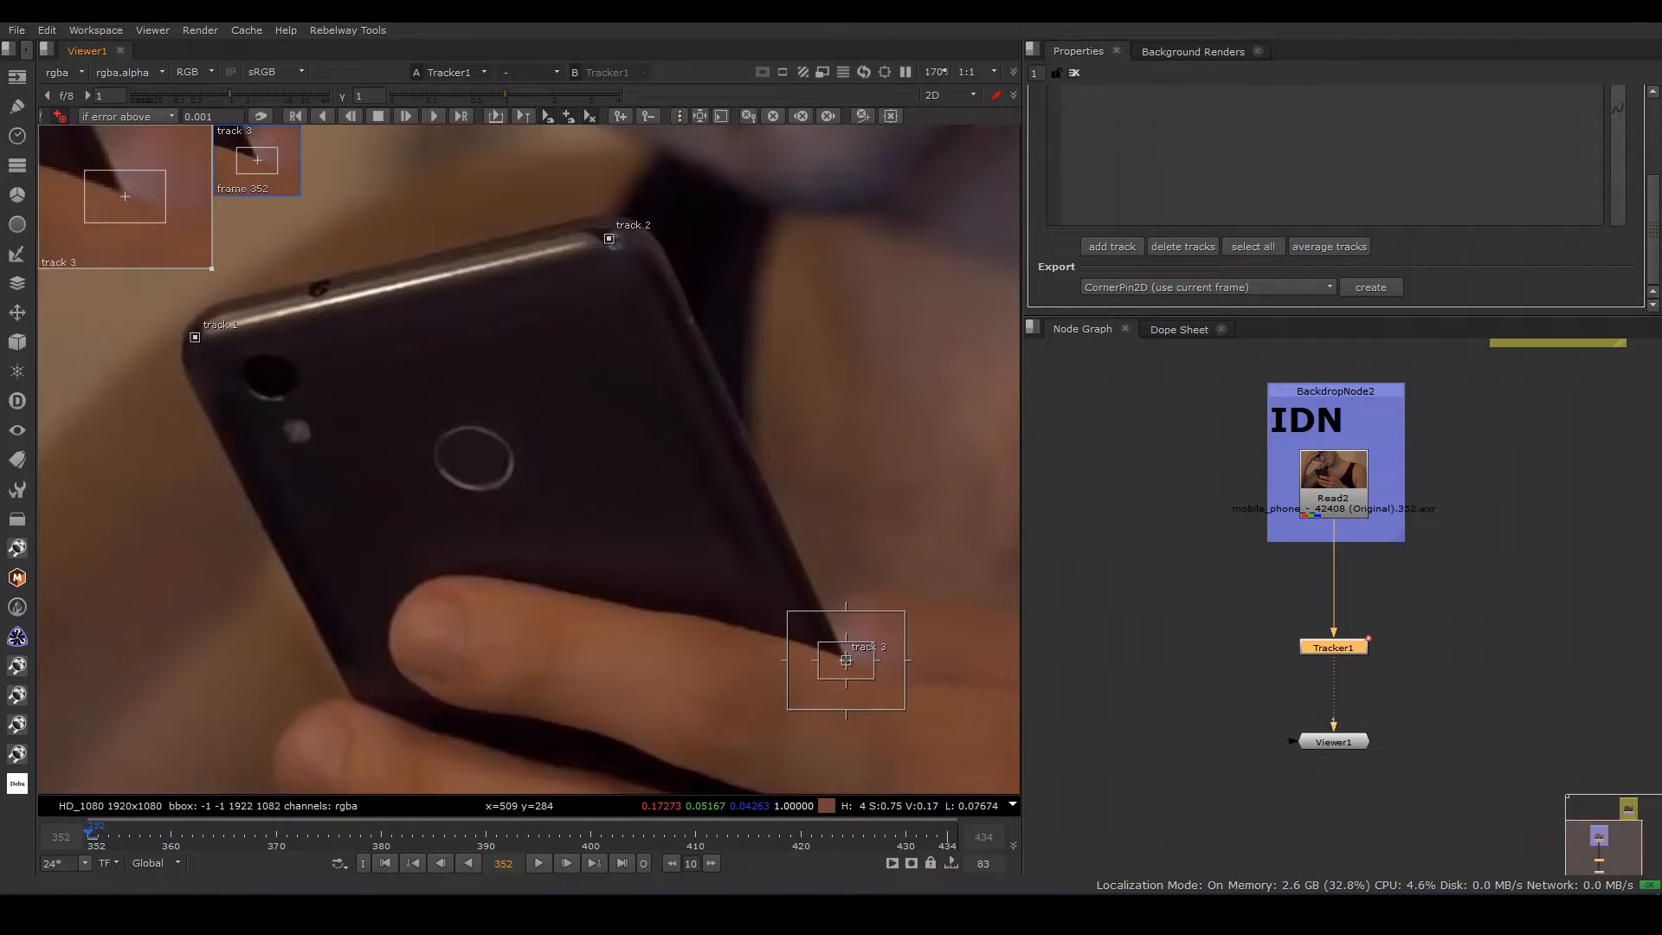
left_click(354, 703)
left_click_drag(386, 720, 381, 720)
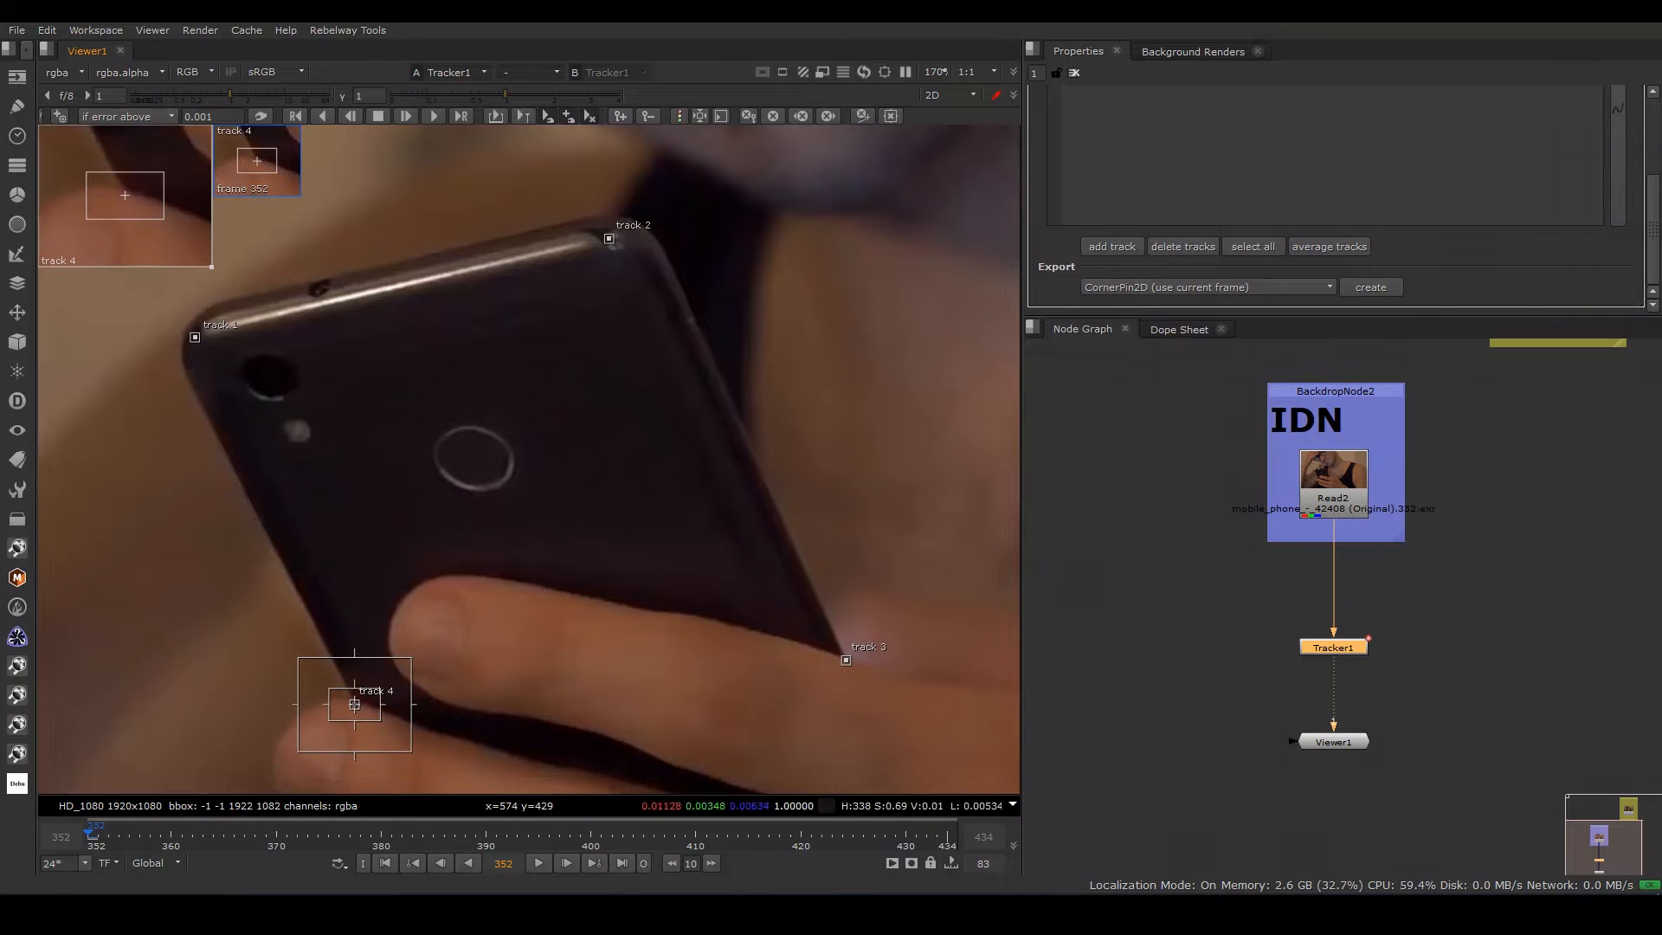
- Add a fifth tracking point on the phone's circular sensor, enlarging its areas and centring it on the ring
left_click(476, 463)
left_click_drag(521, 506, 575, 554)
left_click_drag(532, 507, 473, 459)
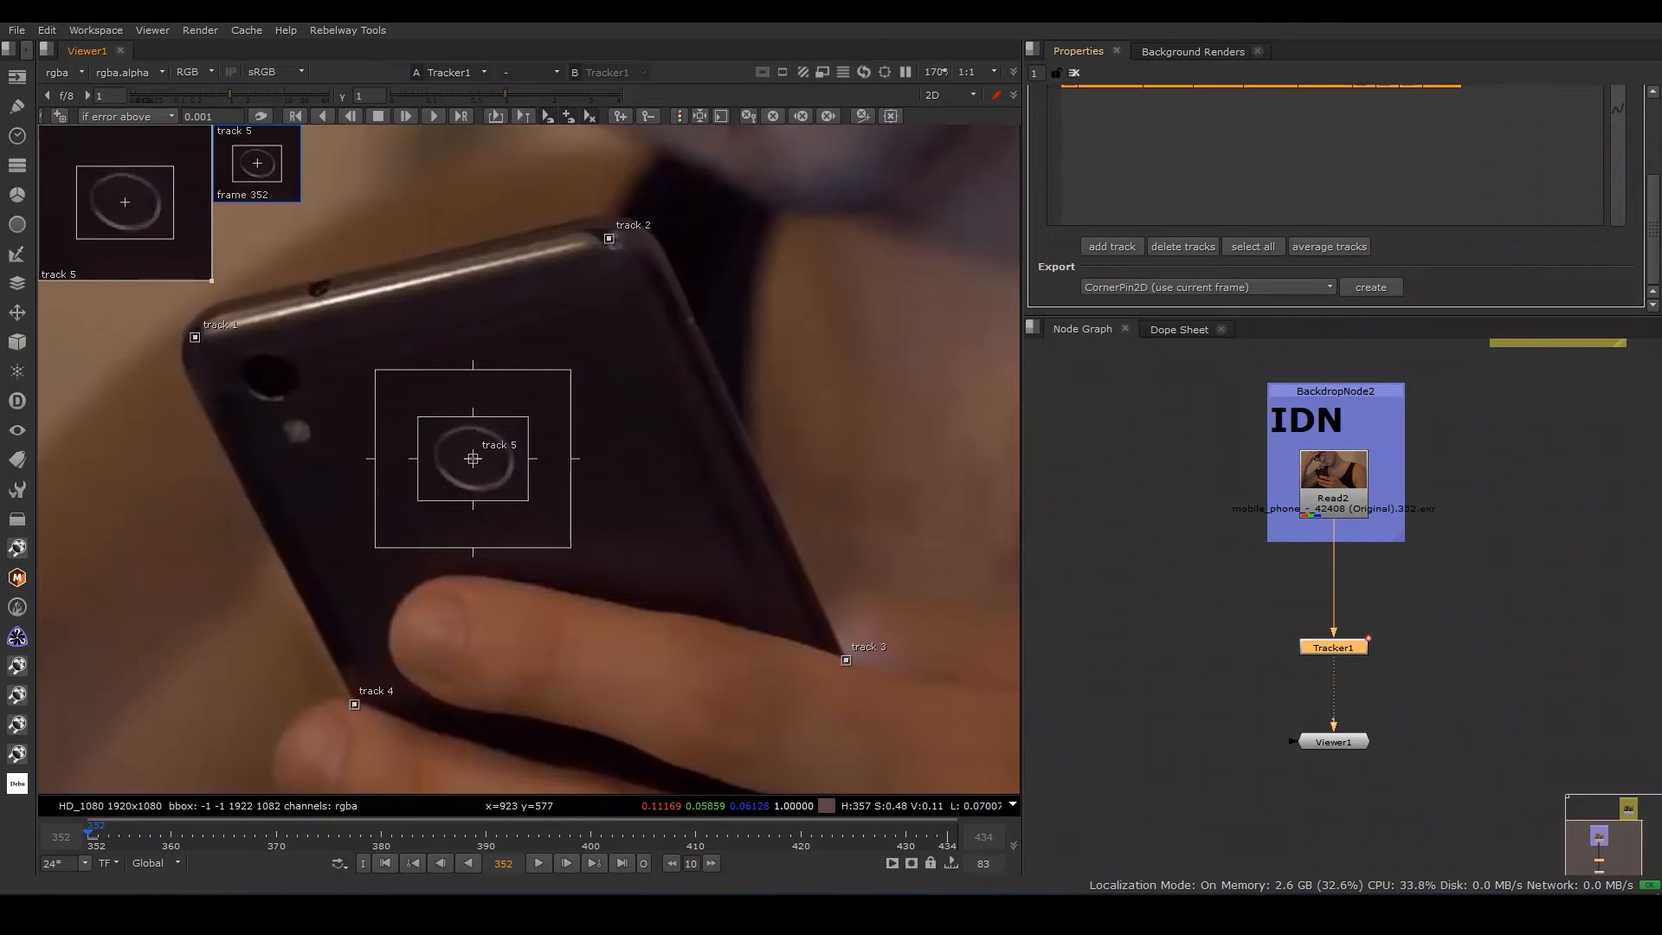
- Enable rotation for all five tracks and track them forward to frame 434
left_click(610, 238)
left_click(846, 660)
left_click(354, 703)
left_click(473, 458)
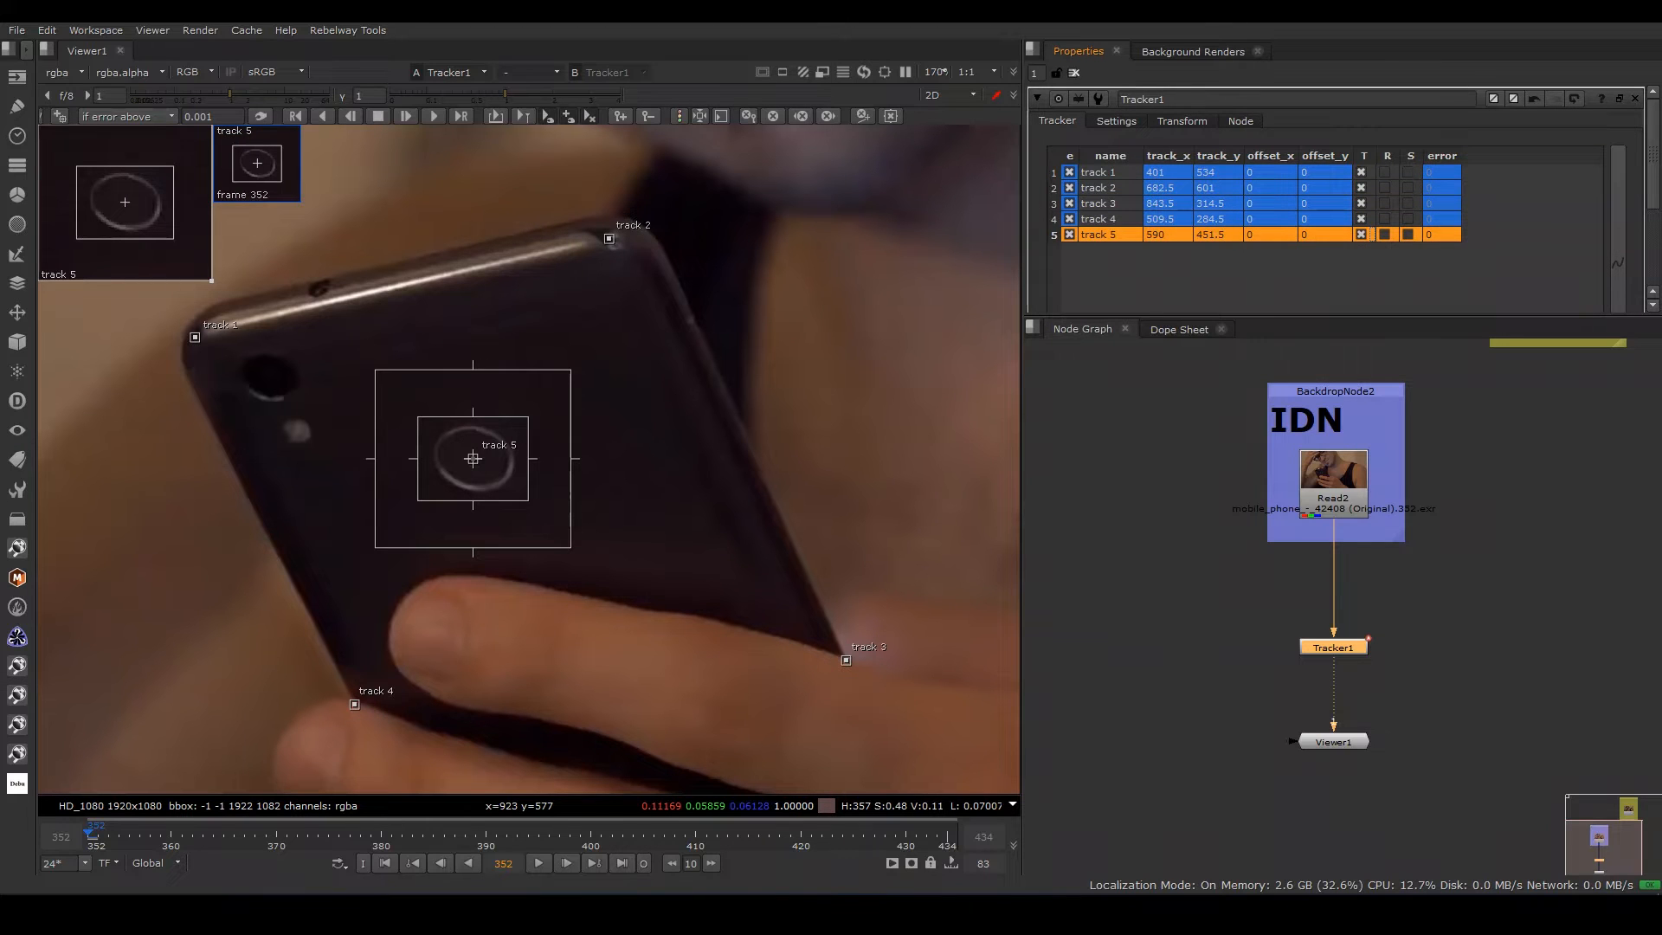
left_click(194, 337)
left_click(609, 238)
left_click(845, 660)
left_click(354, 704)
left_click(473, 459)
key("ctrl+a")
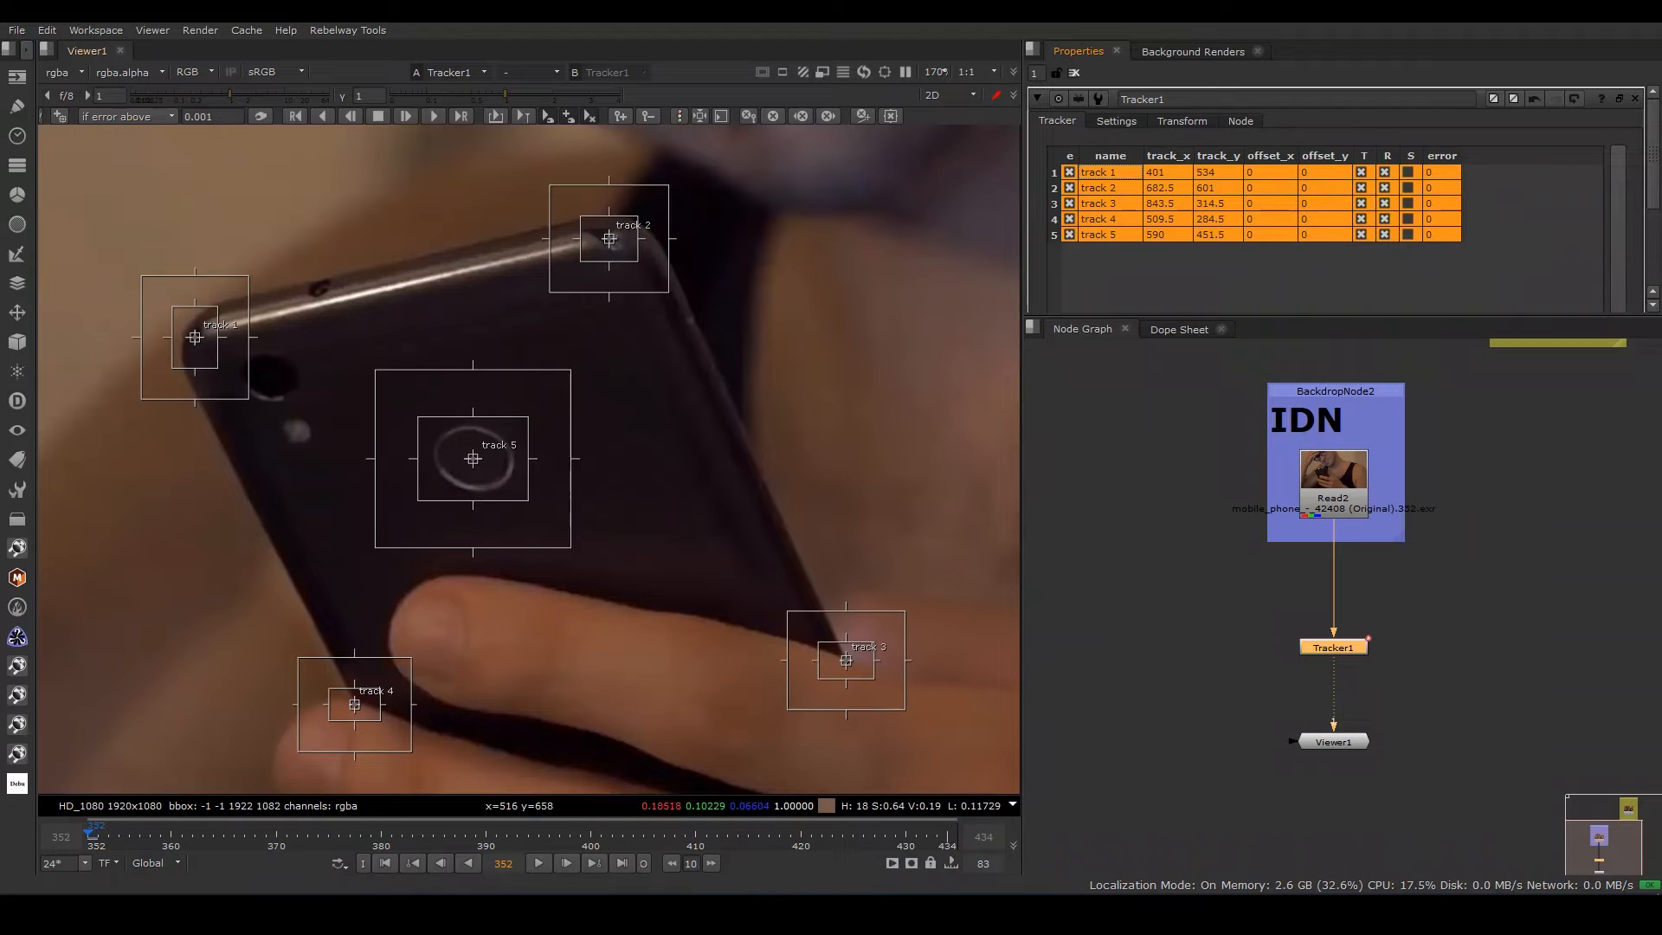
key("v")
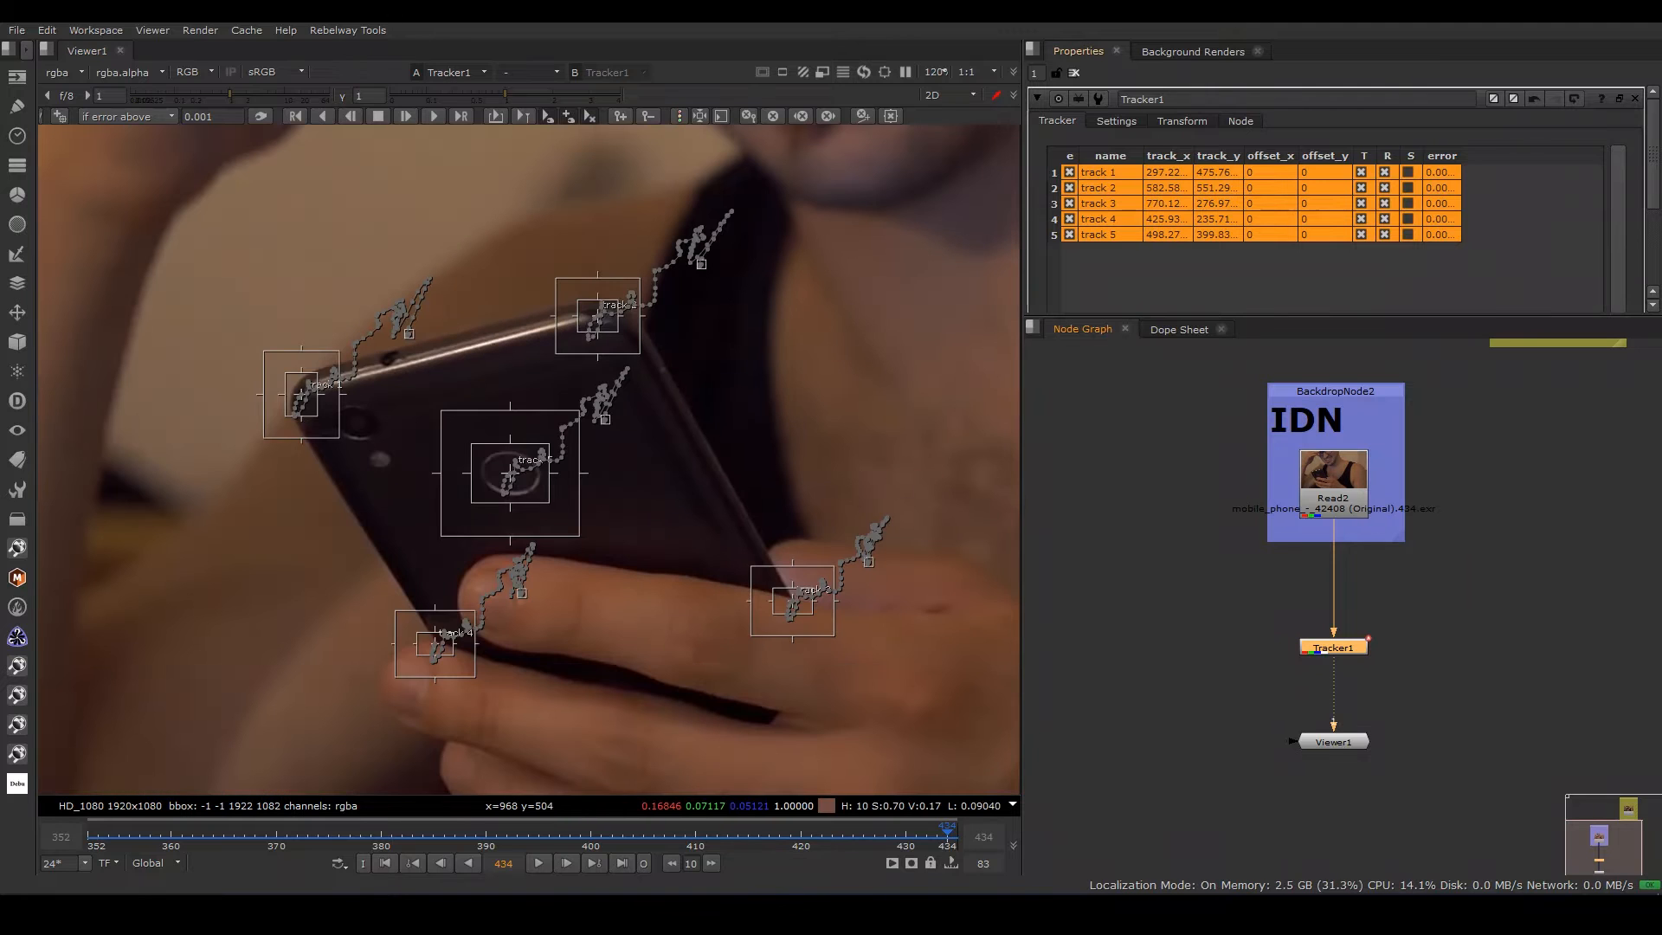
- Set the Tracker's transform mode to stabilize
left_click(1181, 121)
left_click(1177, 146)
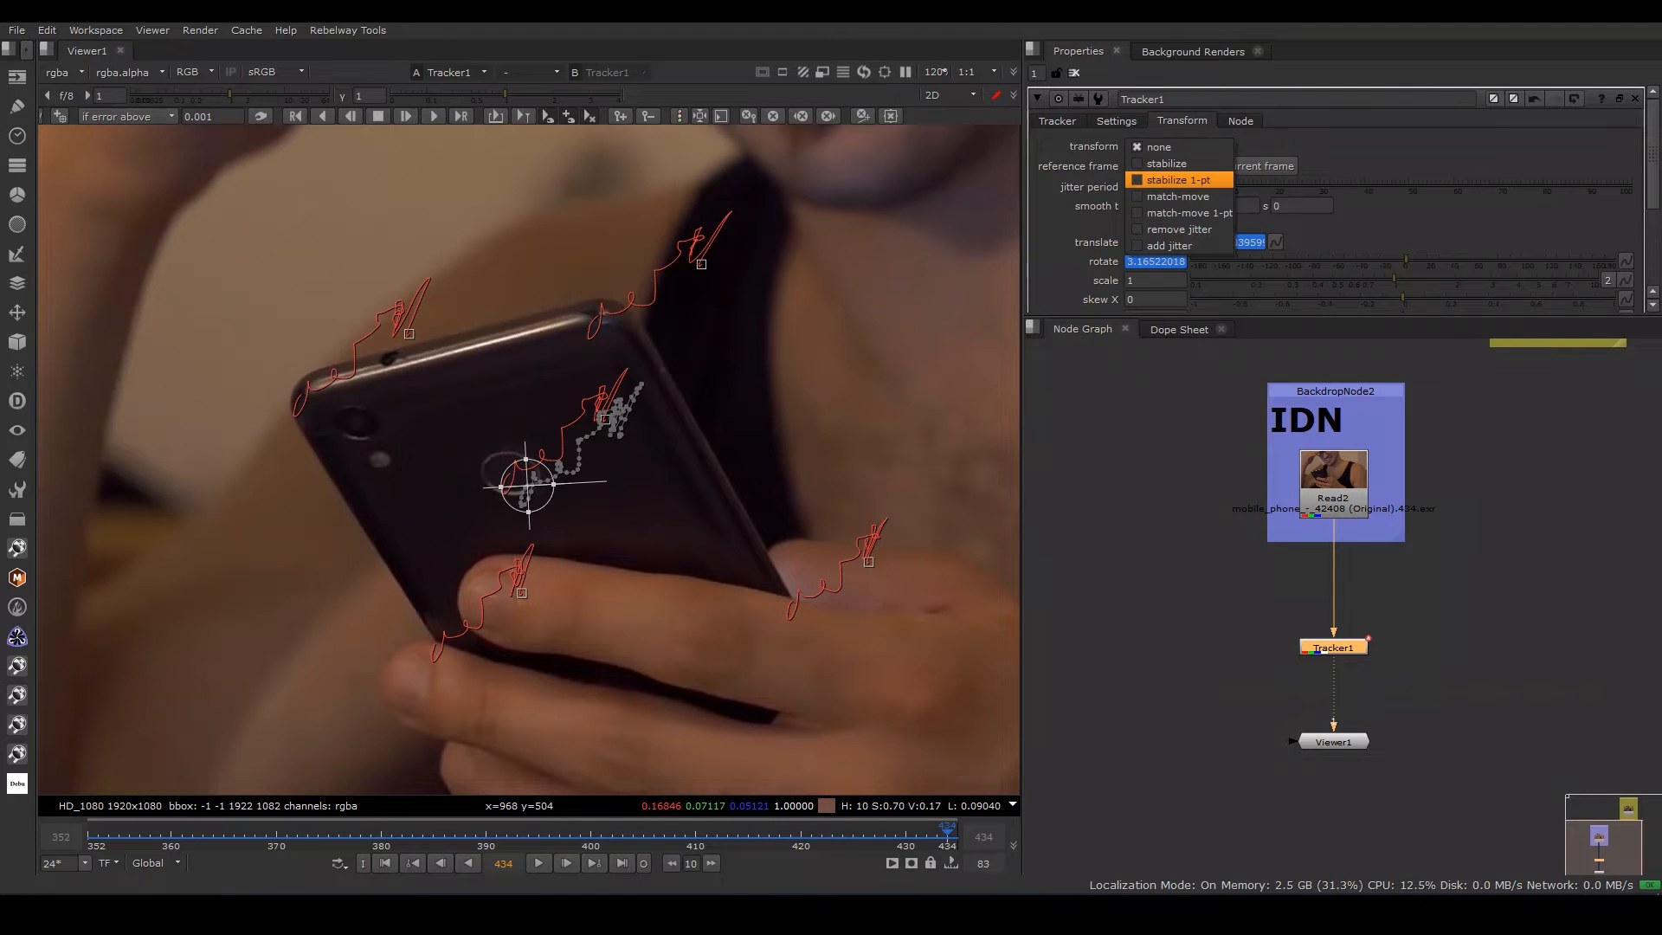
left_click(1167, 162)
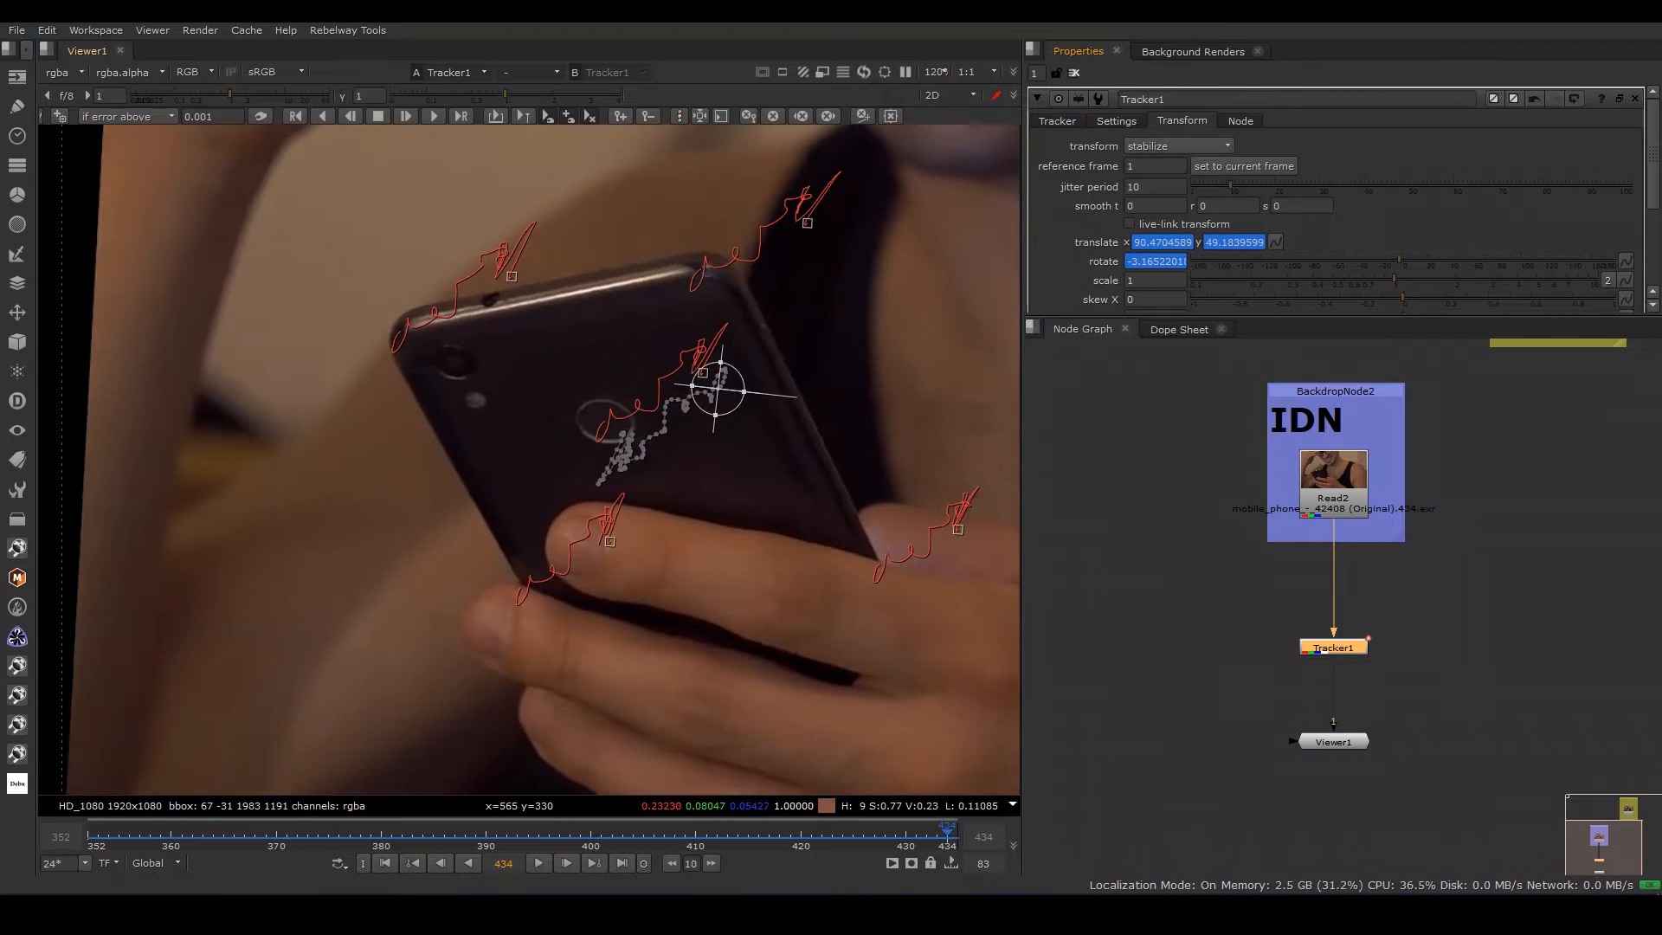
- Feed a RotoPaint node from the Tracker through a dot and show the RotoPaint output in the viewer
scroll(527, 459, "down", 3)
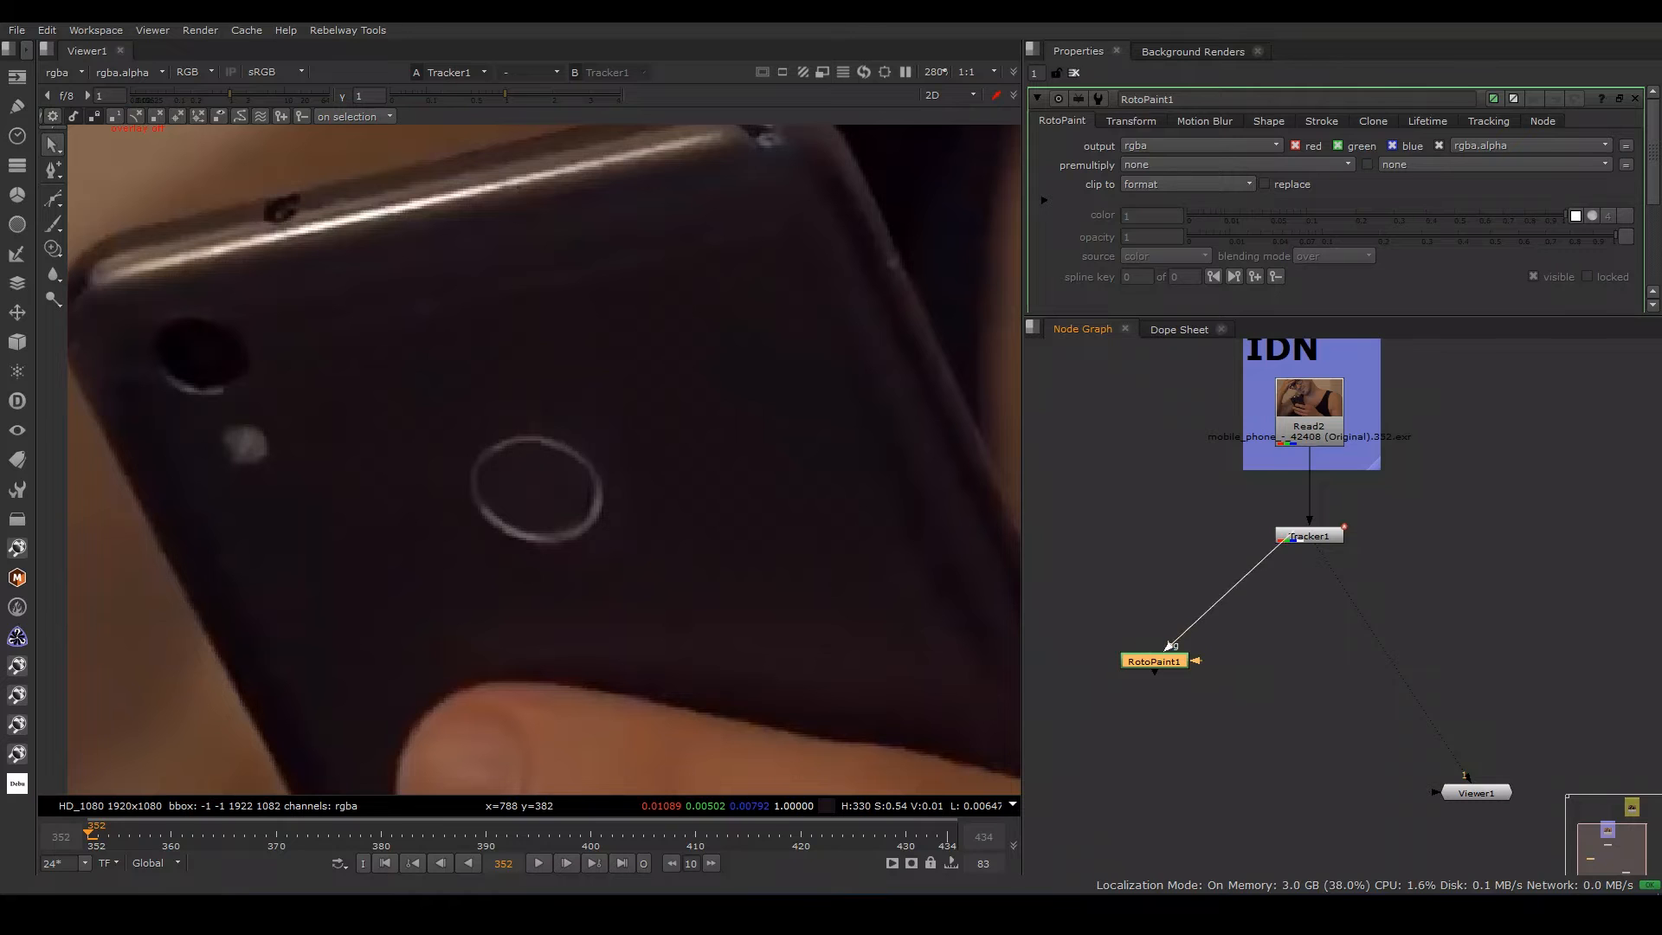
left_click_drag(1293, 532, 1296, 533)
left_click_drag(1232, 597, 1163, 543, "ctrl")
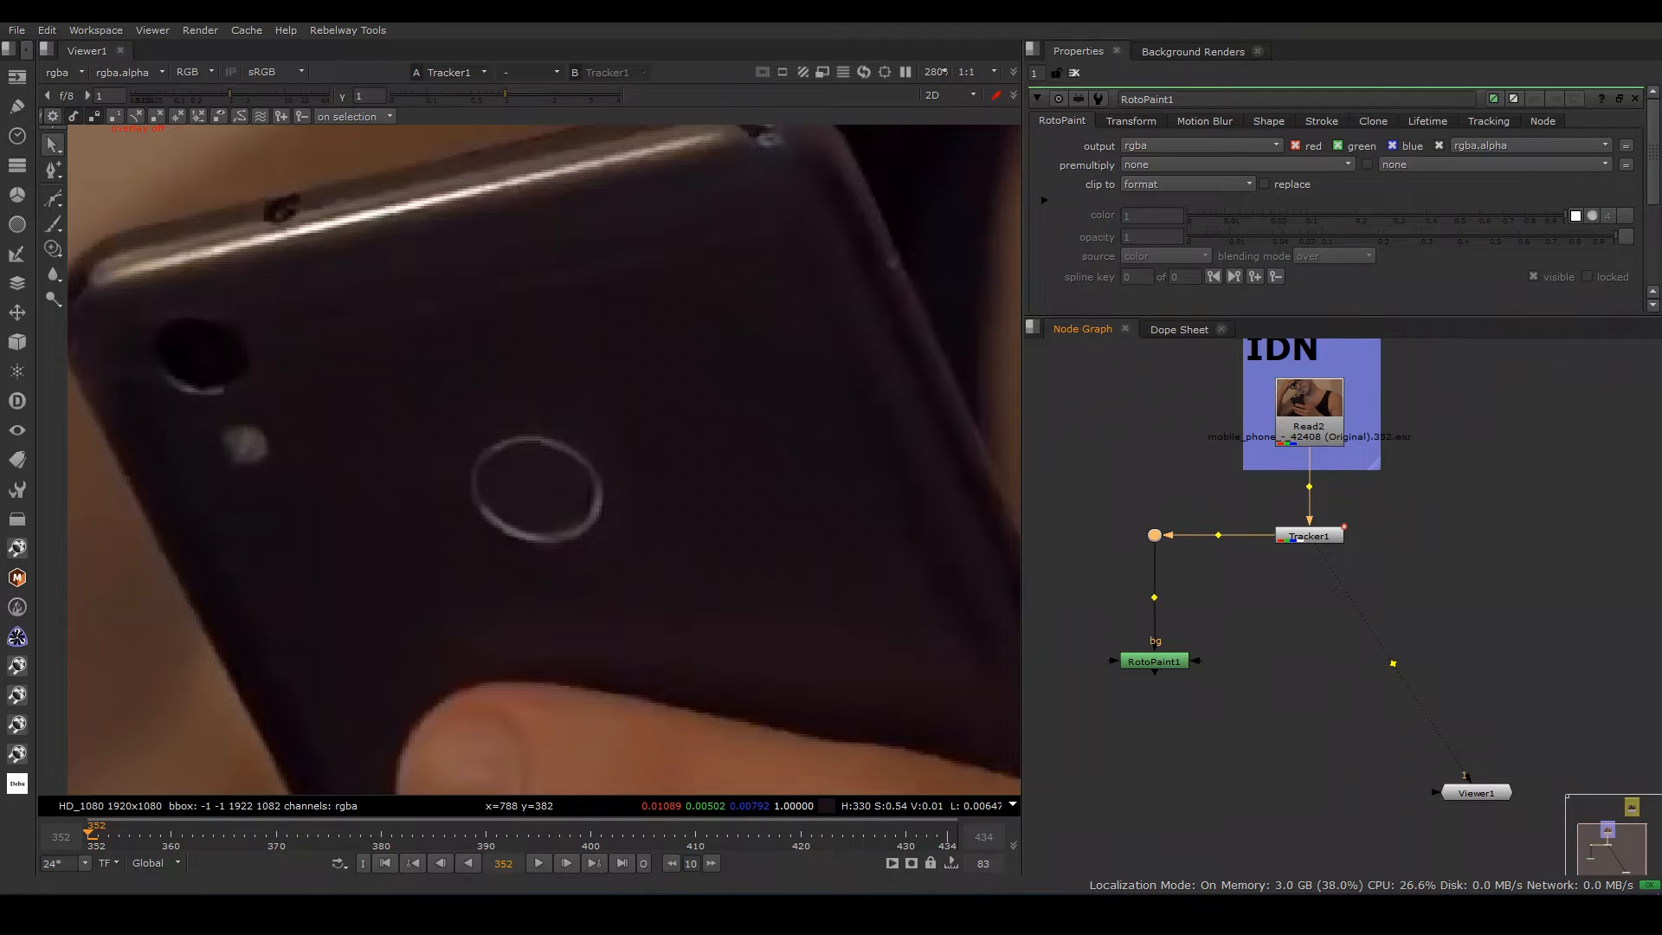
left_click(1154, 660)
key("1")
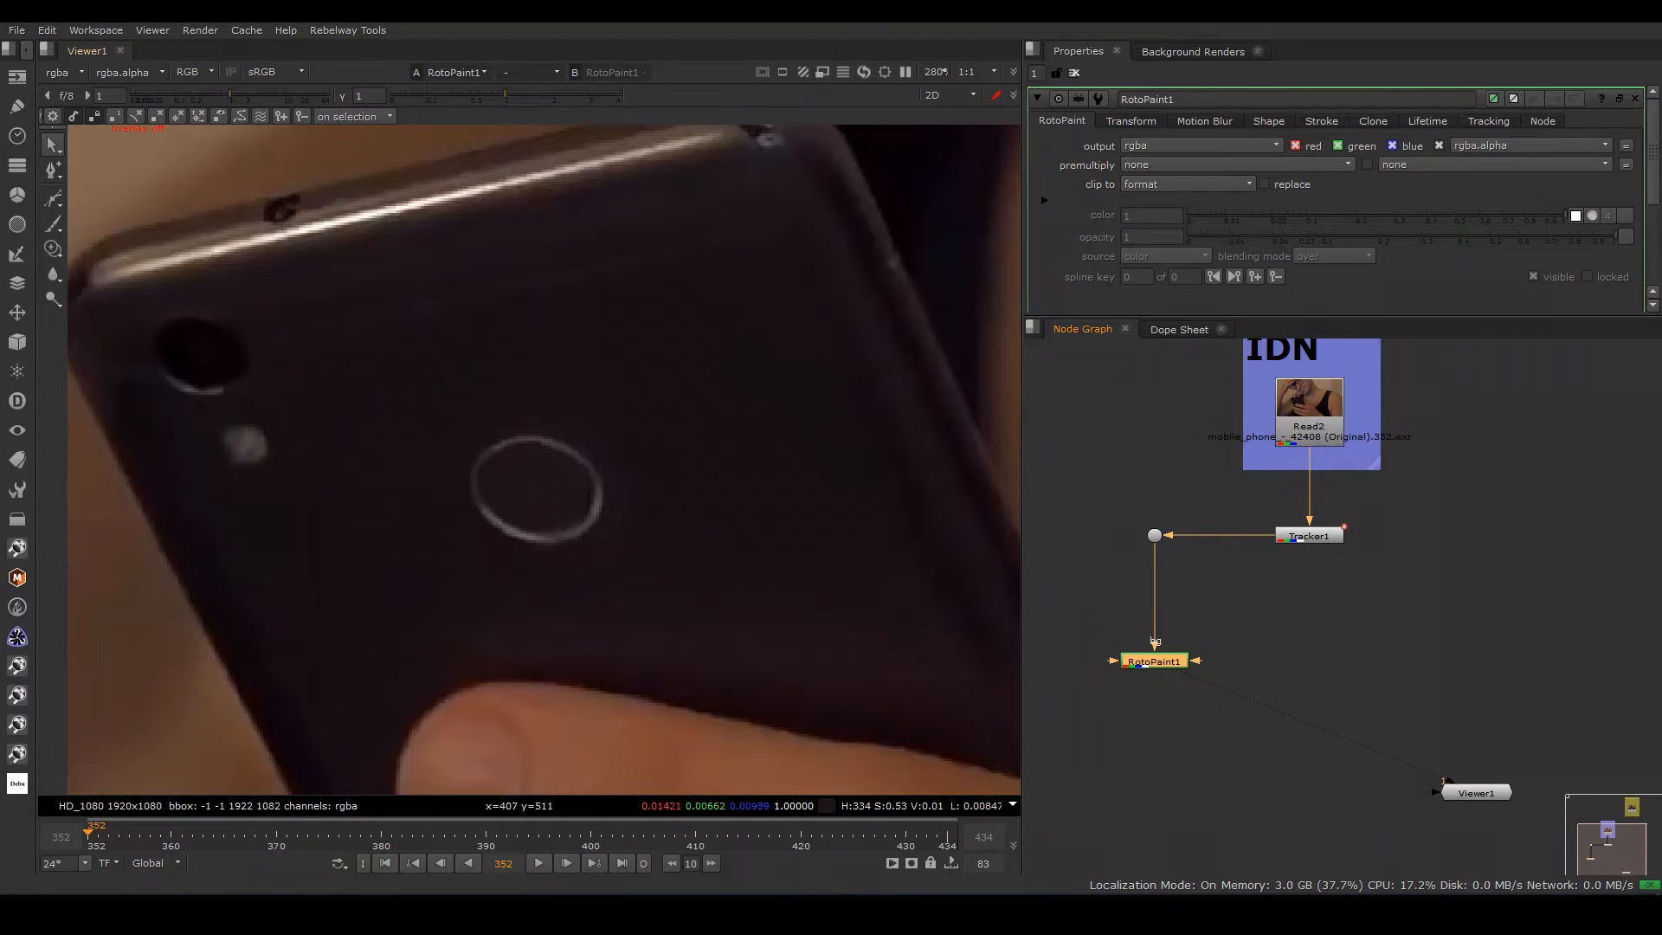
- Clone dark phone surface over the upper part of the sensor ring at 0.6 opacity with a brush size of about 30
left_click(53, 249)
right_click(355, 231)
left_click(356, 231)
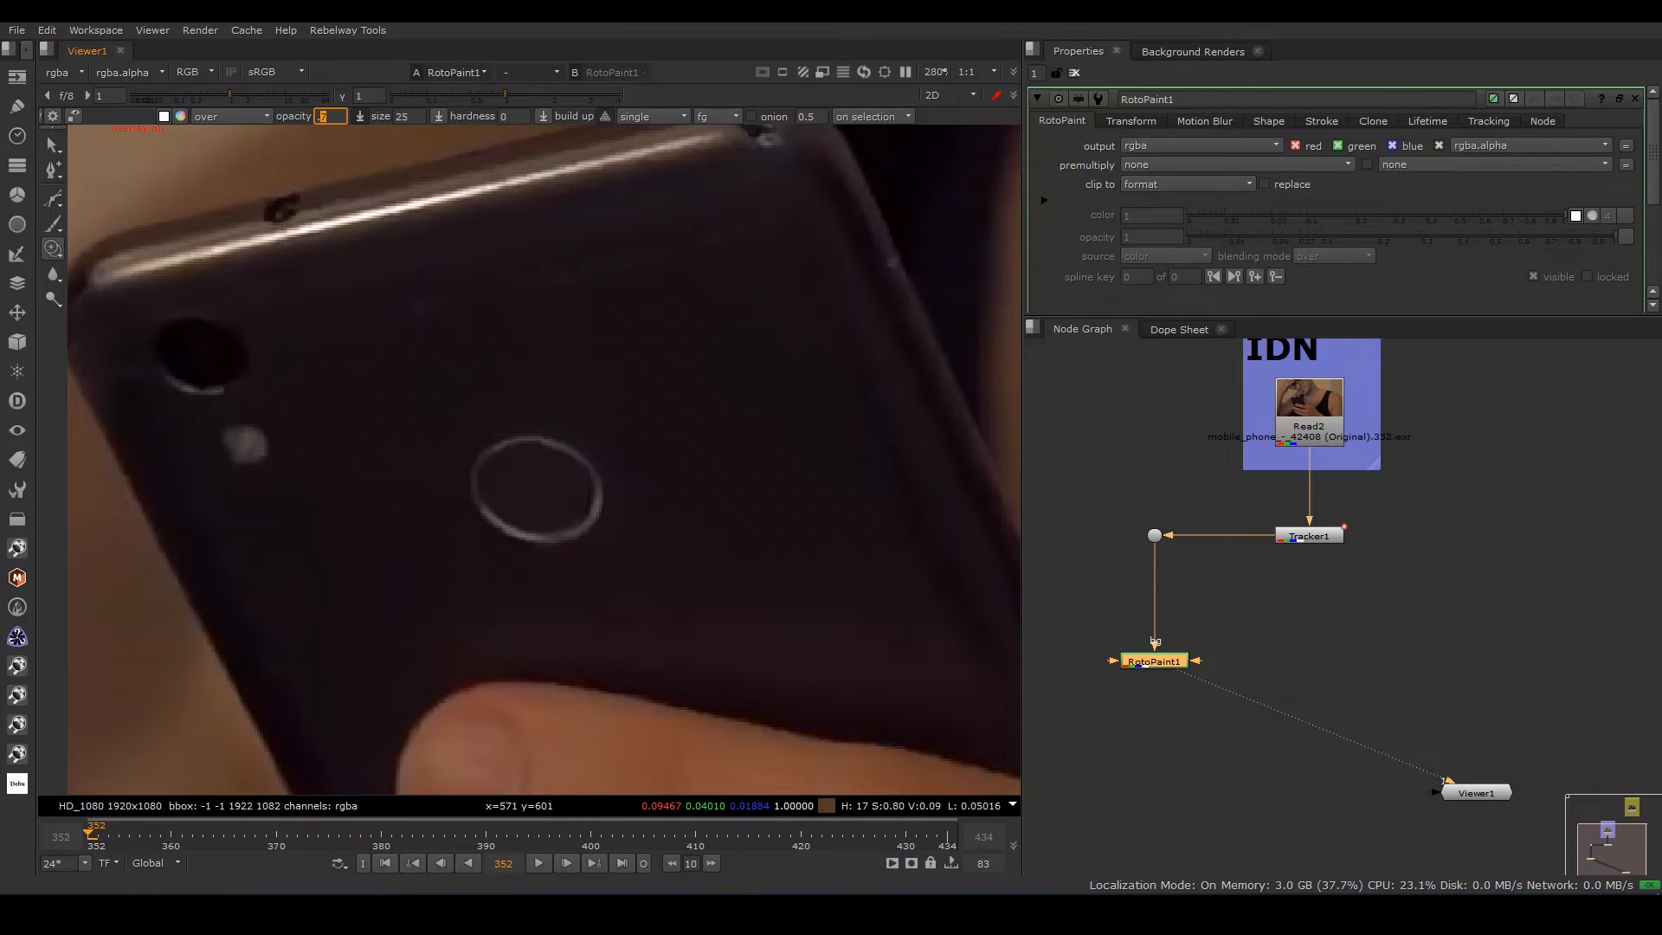
scroll(632, 466, "up", 2)
left_click(480, 295, "ctrl")
left_click_drag(490, 340, 448, 394, "shift")
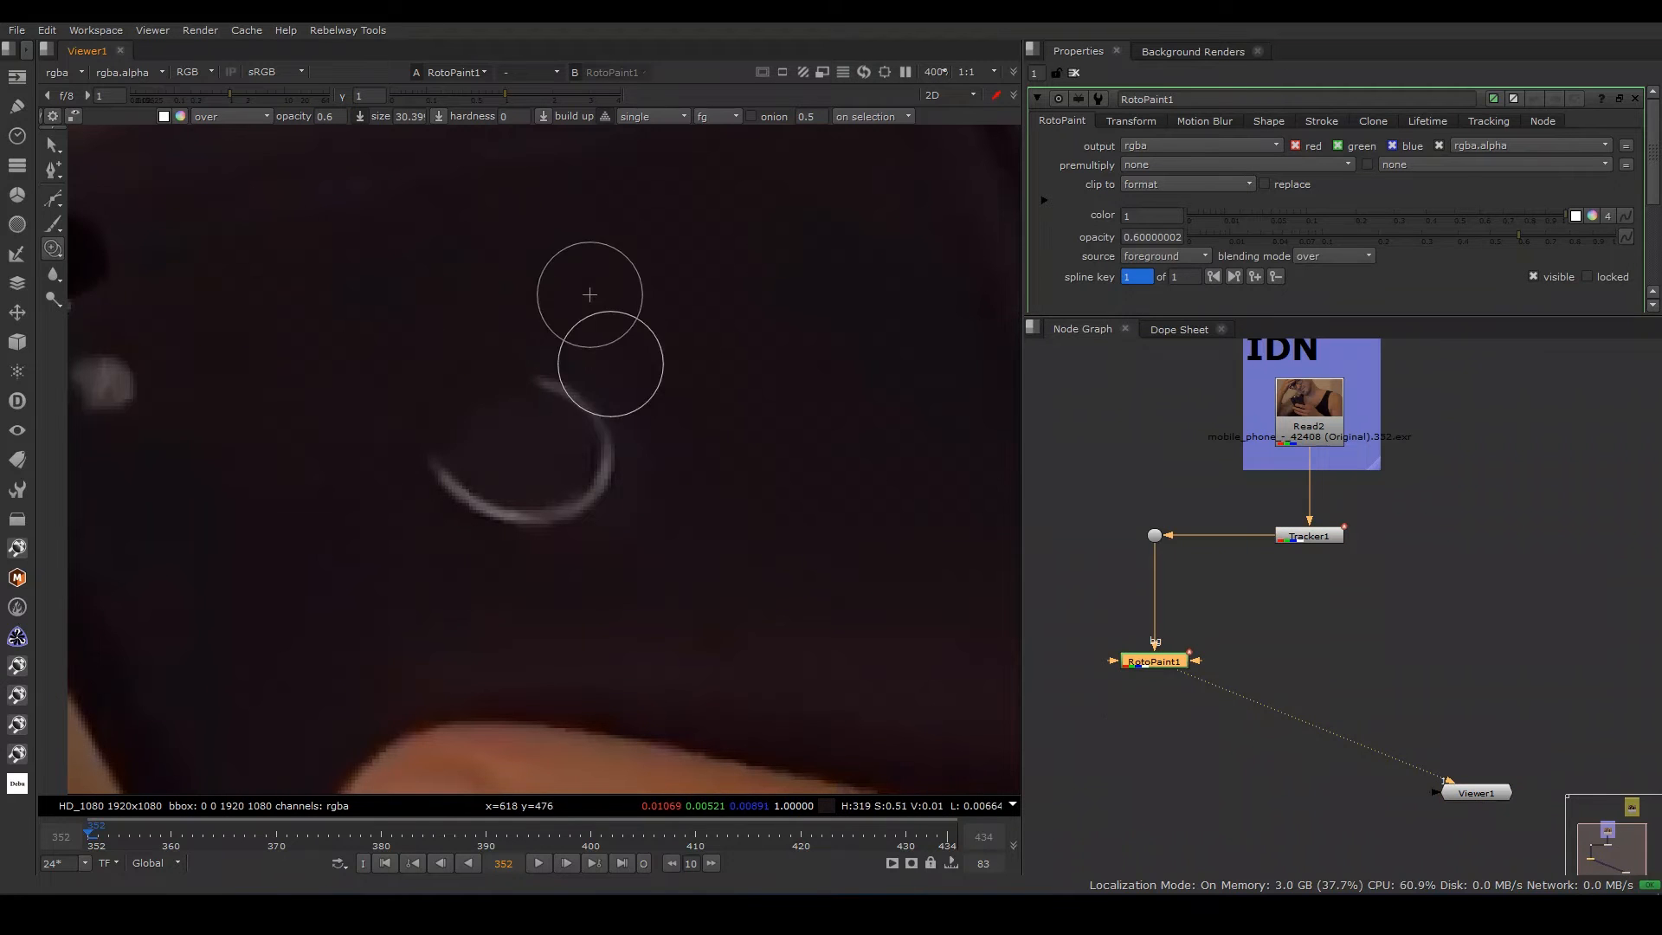
- Clone out the rest of the sensor ring at 0.3 opacity with a brush size of about 43, blending the surrounding surface
left_click(327, 116)
mouse_move(466, 597)
left_mouse_down("ctrl")
mouse_move(498, 512)
mouse_move(479, 494)
mouse_move(493, 519)
left_mouse_up("ctrl")
left_click_drag(494, 513, 483, 509, "shift")
mouse_move(427, 527)
left_mouse_down("ctrl")
mouse_move(457, 494)
mouse_move(432, 461)
left_mouse_up("ctrl")
left_click_drag(586, 326, 561, 364, "ctrl")
mouse_move(527, 369)
left_mouse_down()
mouse_move(579, 395)
mouse_move(547, 391)
left_mouse_up()
mouse_move(624, 378)
left_mouse_down("ctrl")
mouse_move(579, 394)
mouse_move(609, 448)
mouse_move(556, 521)
mouse_move(559, 496)
left_mouse_up("ctrl")
mouse_move(584, 542)
left_mouse_down("ctrl")
mouse_move(549, 504)
mouse_move(603, 484)
left_mouse_up("ctrl")
mouse_move(463, 308)
left_mouse_down("ctrl")
mouse_move(484, 341)
mouse_move(469, 376)
left_mouse_up("ctrl")
mouse_move(409, 378)
left_mouse_down("ctrl")
mouse_move(460, 433)
mouse_move(574, 442)
left_mouse_up("ctrl")
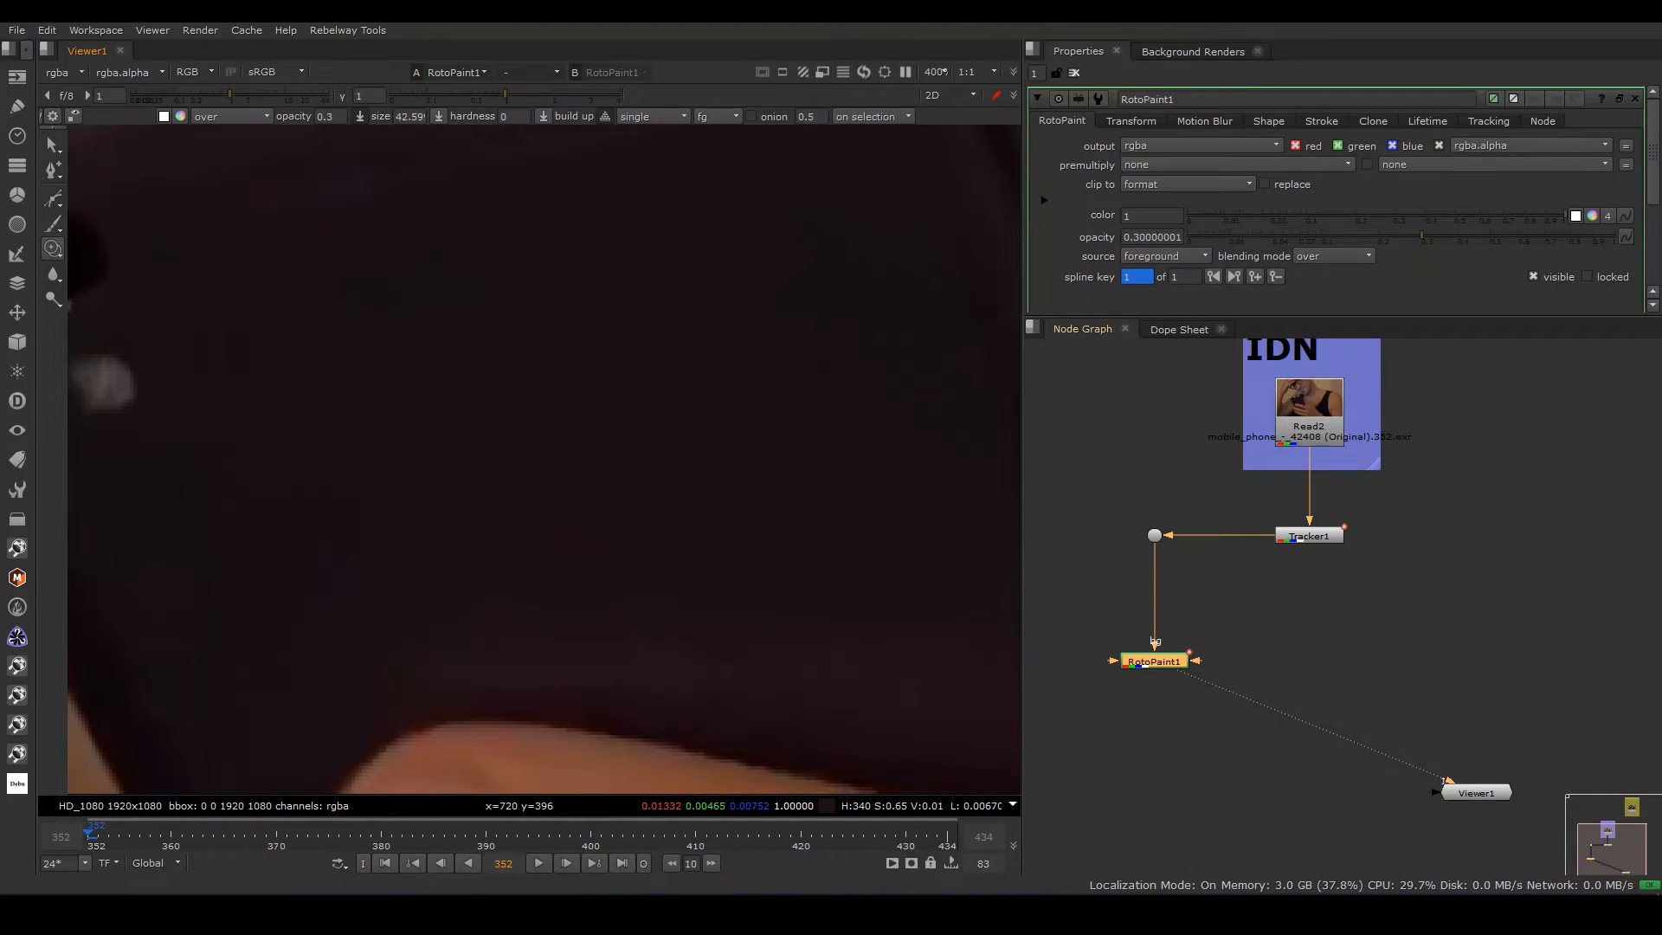
scroll(557, 463, "down", 5)
key("d")
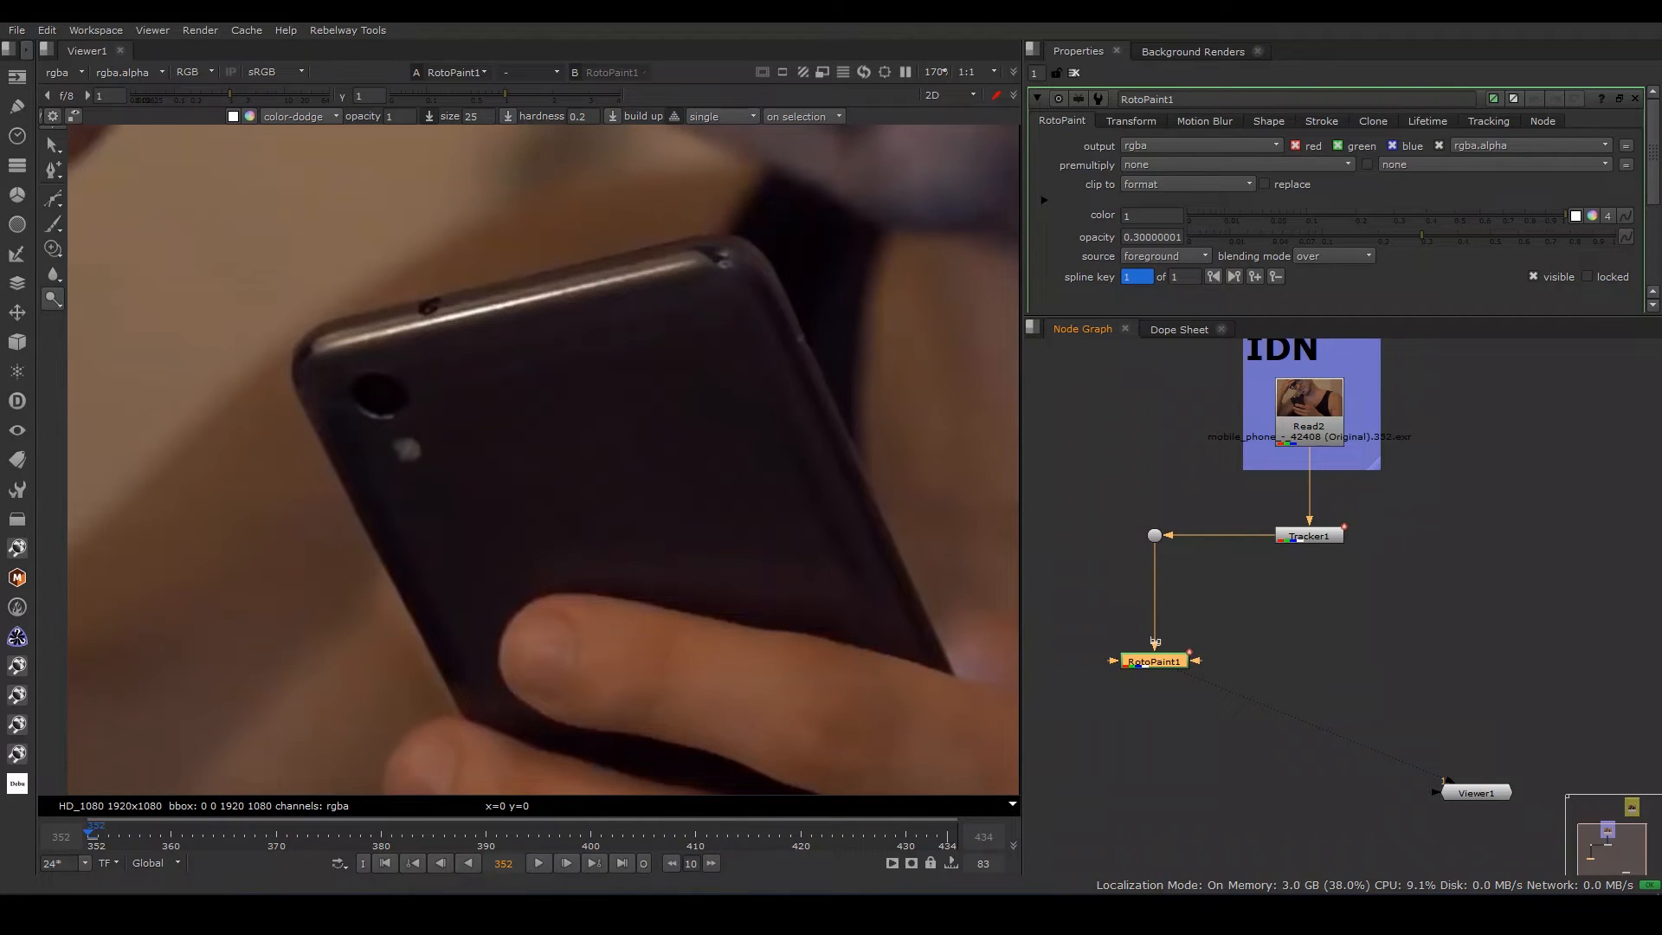
scroll(742, 516, "up", 3)
key("c")
scroll(730, 514, "up", 1)
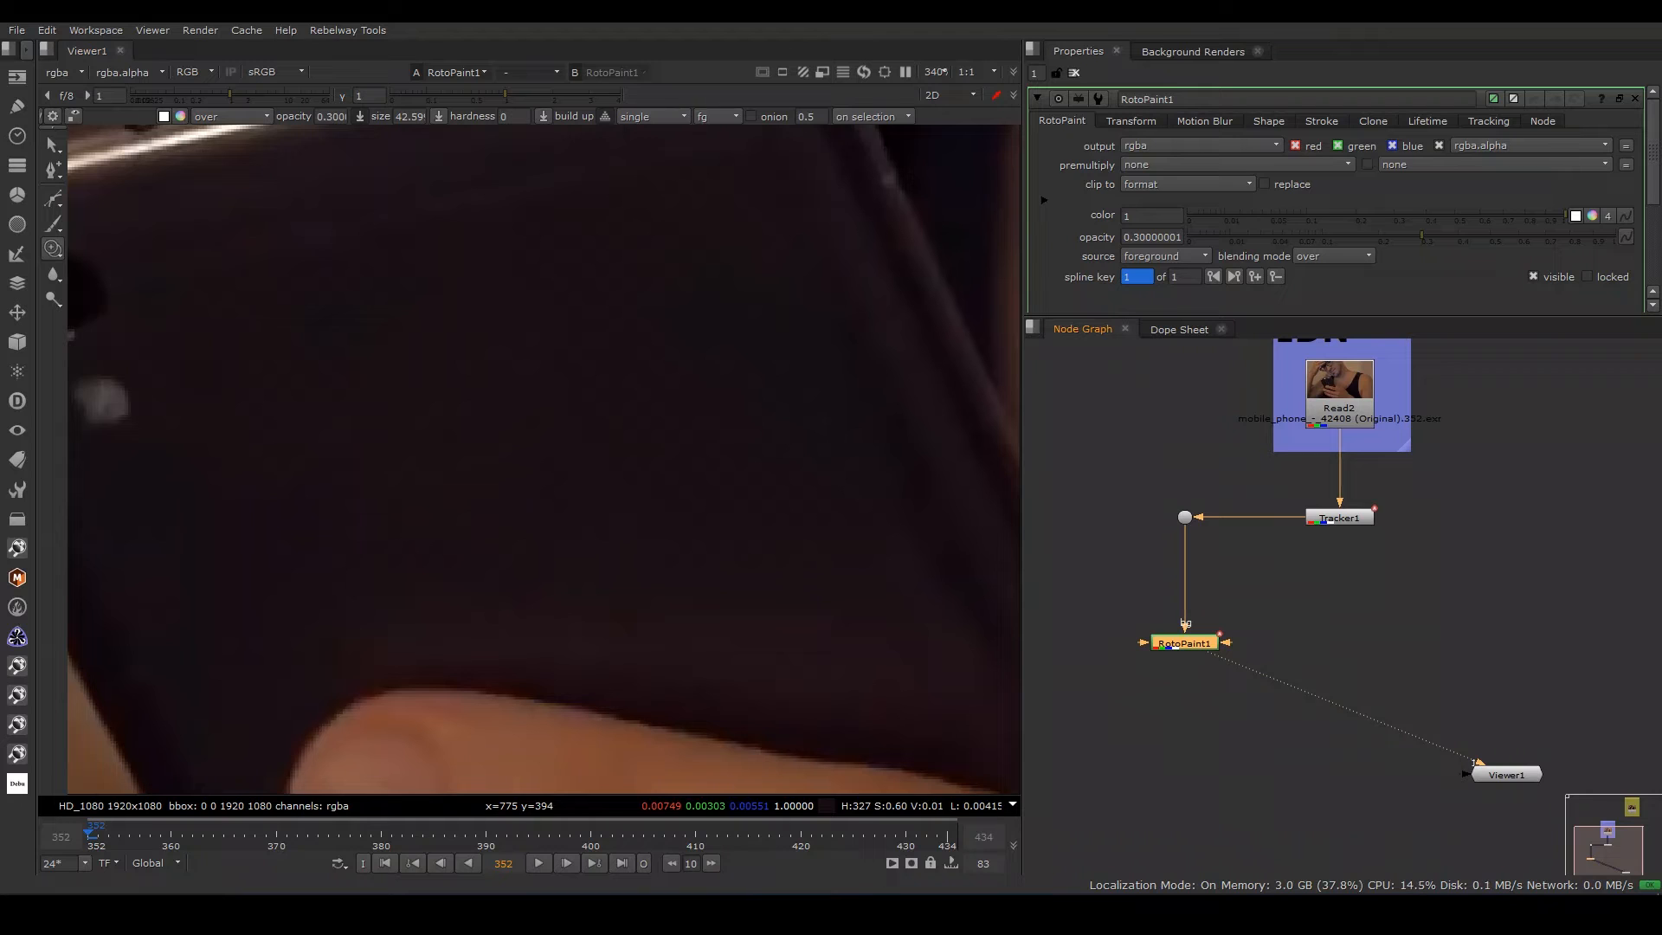
- Disable the RotoPaint to reveal the sensor ring, add a Roto node and draw an ellipse enclosing the ring
key("d")
left_click(1277, 594)
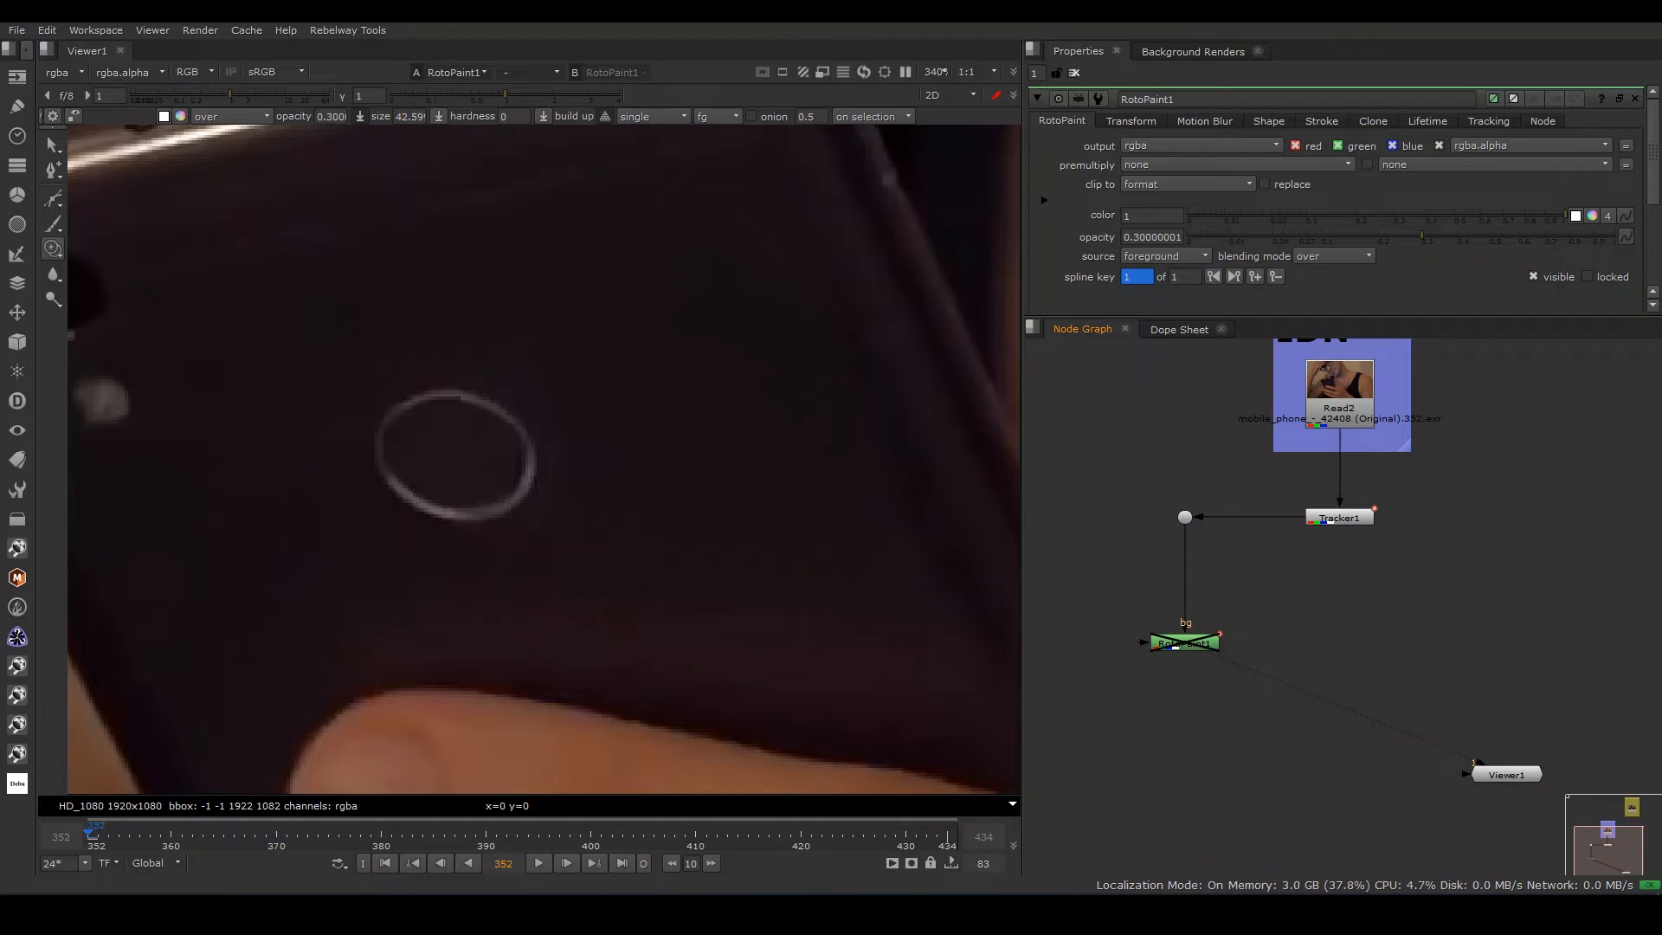
middle_click_drag(1251, 594, 1301, 591)
key("o")
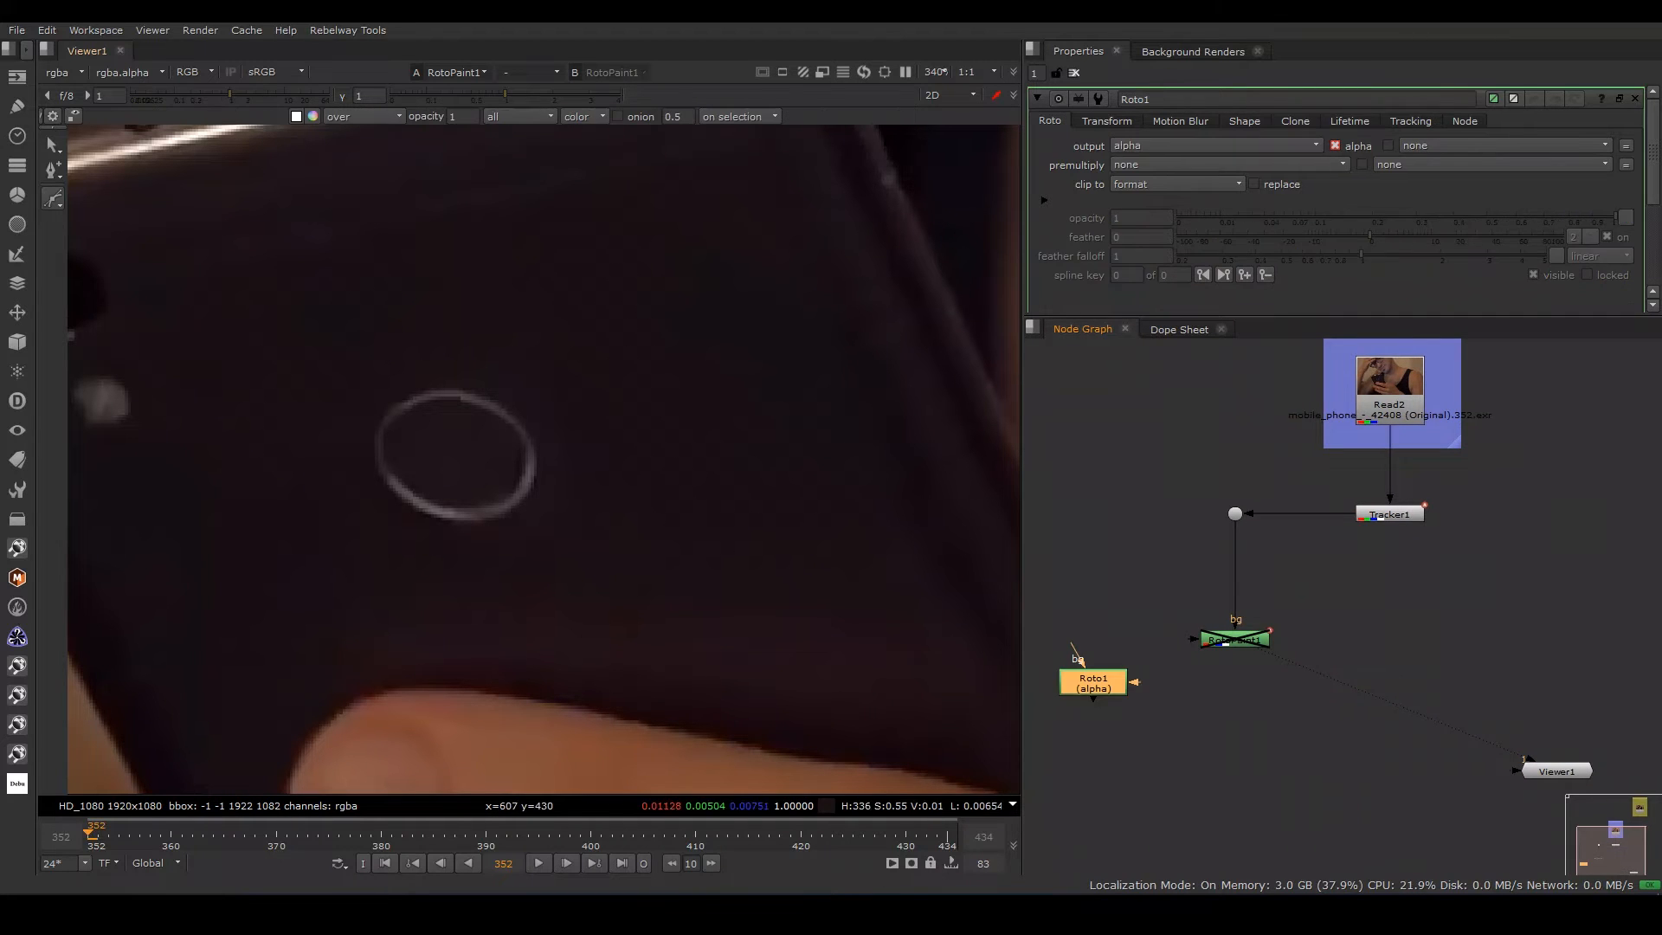
left_click(53, 198)
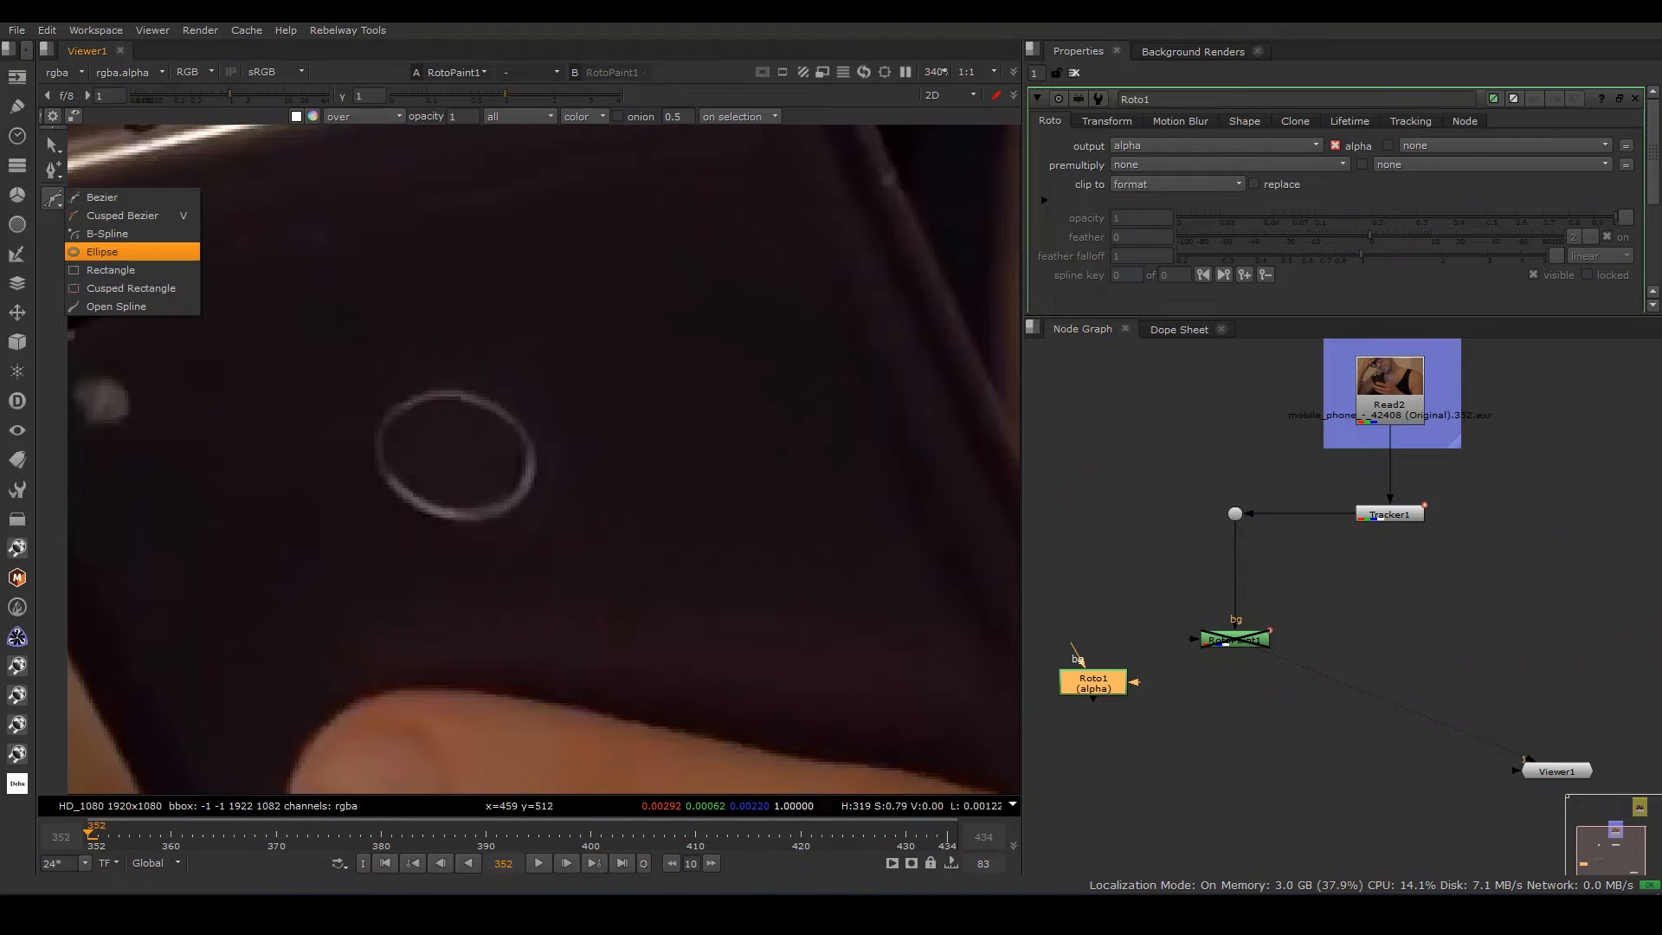
left_click(105, 251)
mouse_move(321, 347)
left_mouse_down()
mouse_move(596, 550)
mouse_move(582, 567)
left_mouse_up()
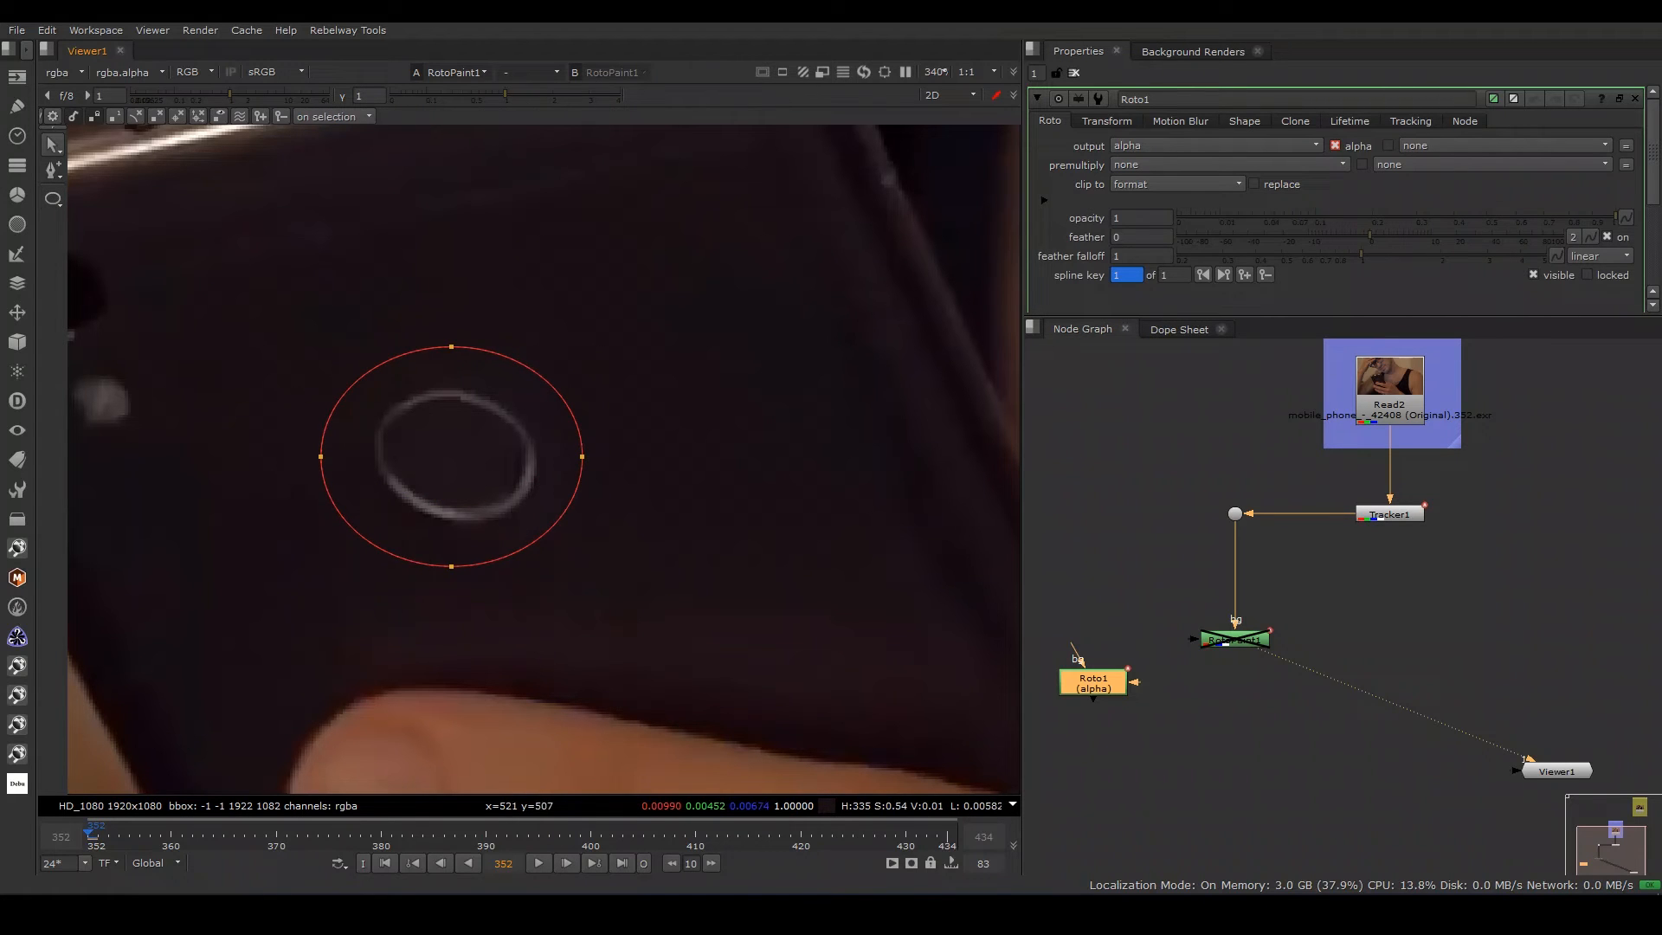
left_click_drag(452, 457, 456, 454)
- Re-enable the RotoPaint, feed it into a new Merge masked by the Roto, and view the Merge
left_click(1164, 598)
left_click(1235, 640)
key("d")
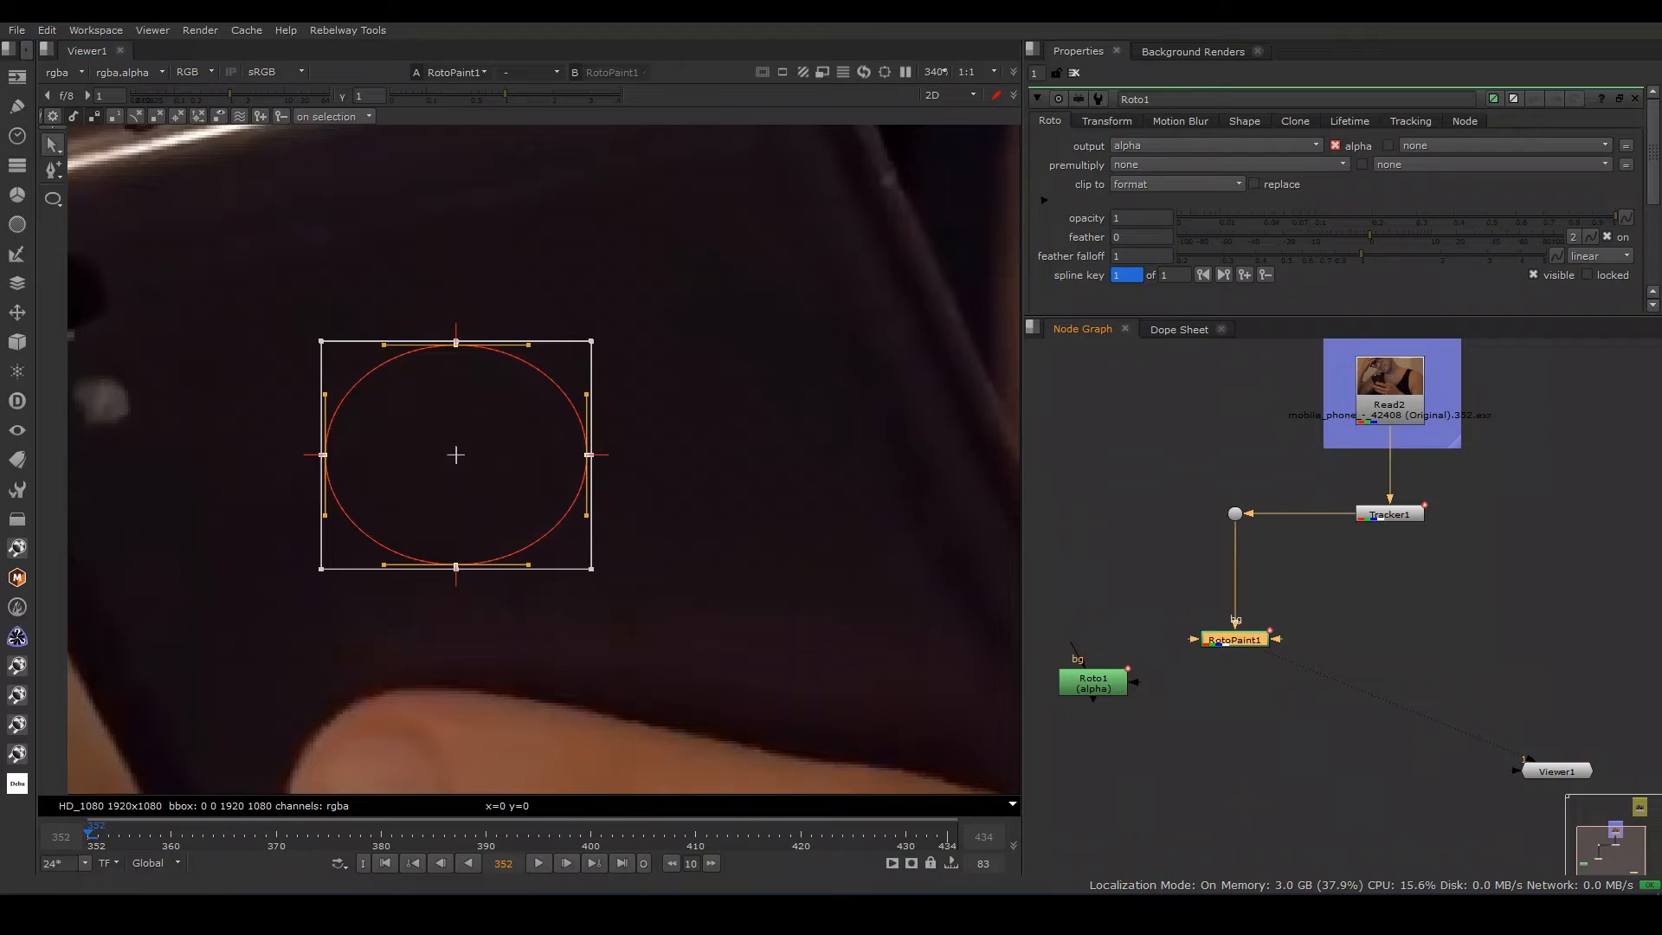
key("m")
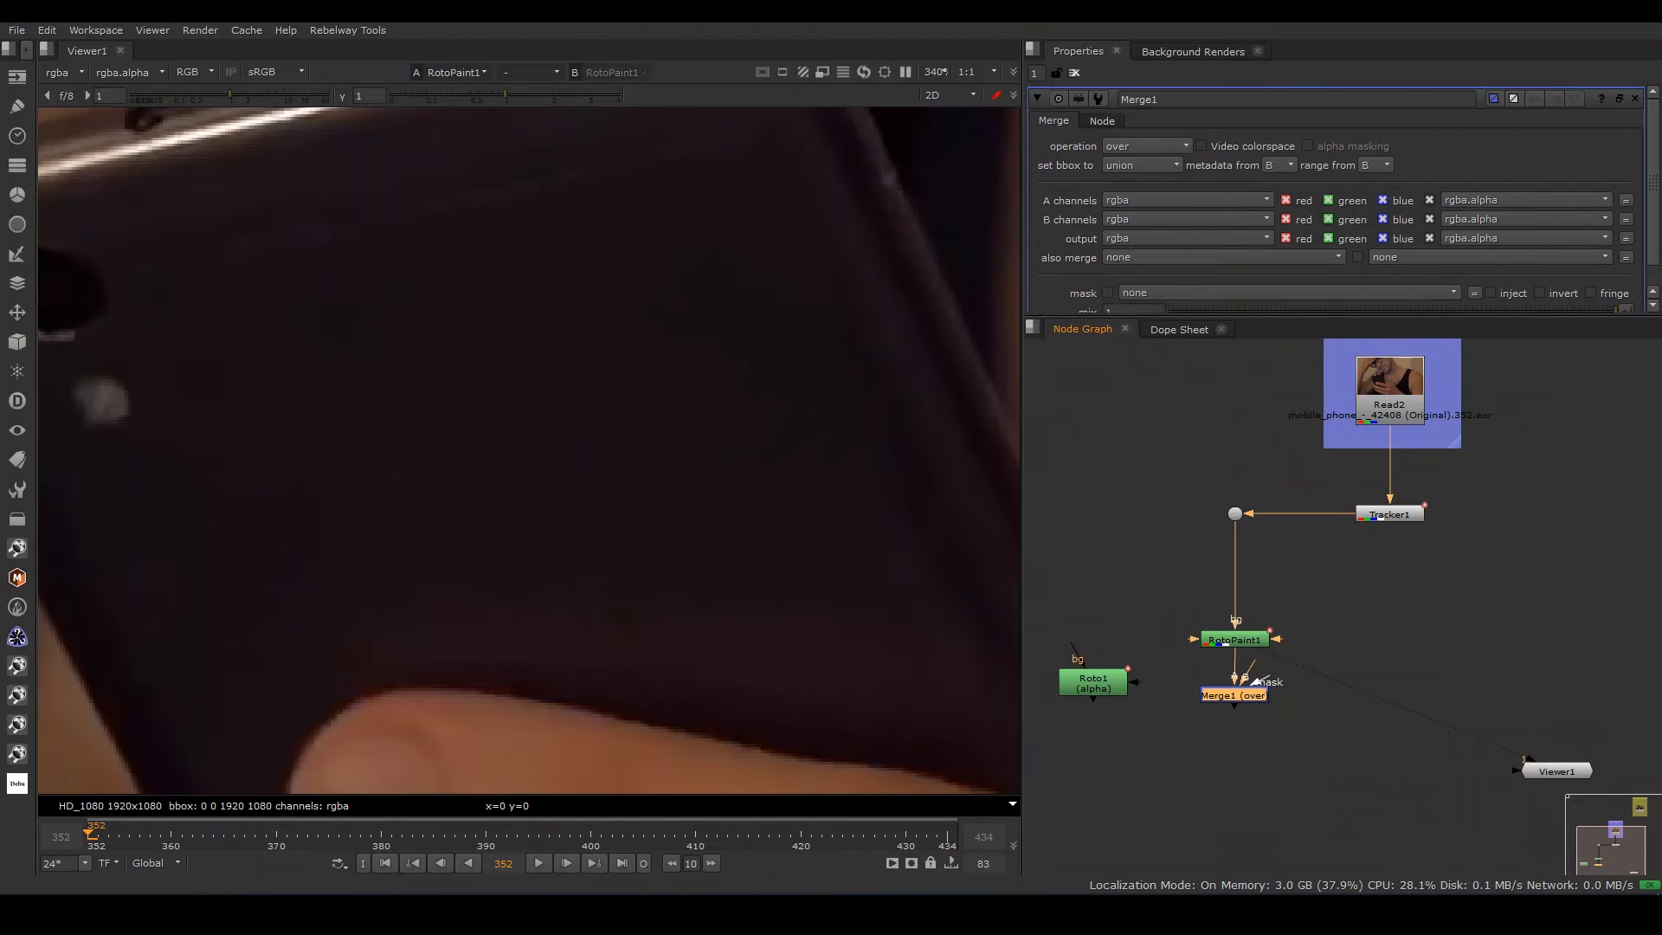
left_click_drag(1132, 664, 1110, 677)
left_click_drag(1101, 681, 1099, 694)
left_click_drag(1289, 660, 1248, 695)
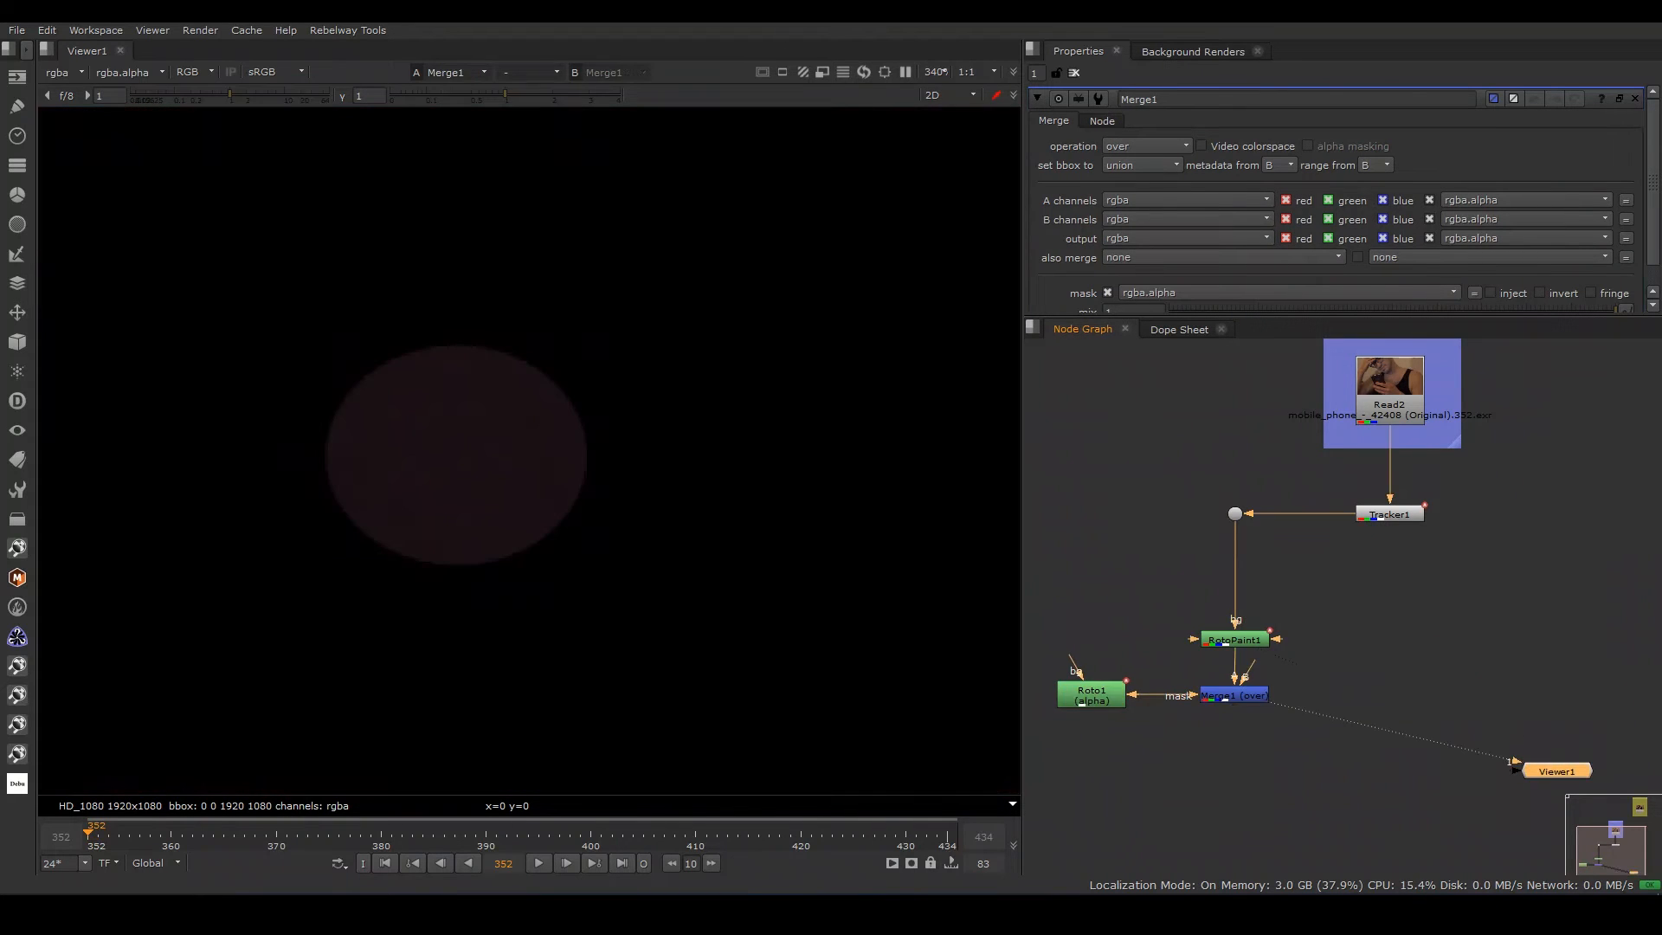
- Insert a Blur between the Roto and the Merge's mask input and set its size to 5
left_click_drag(1092, 693, 1089, 669)
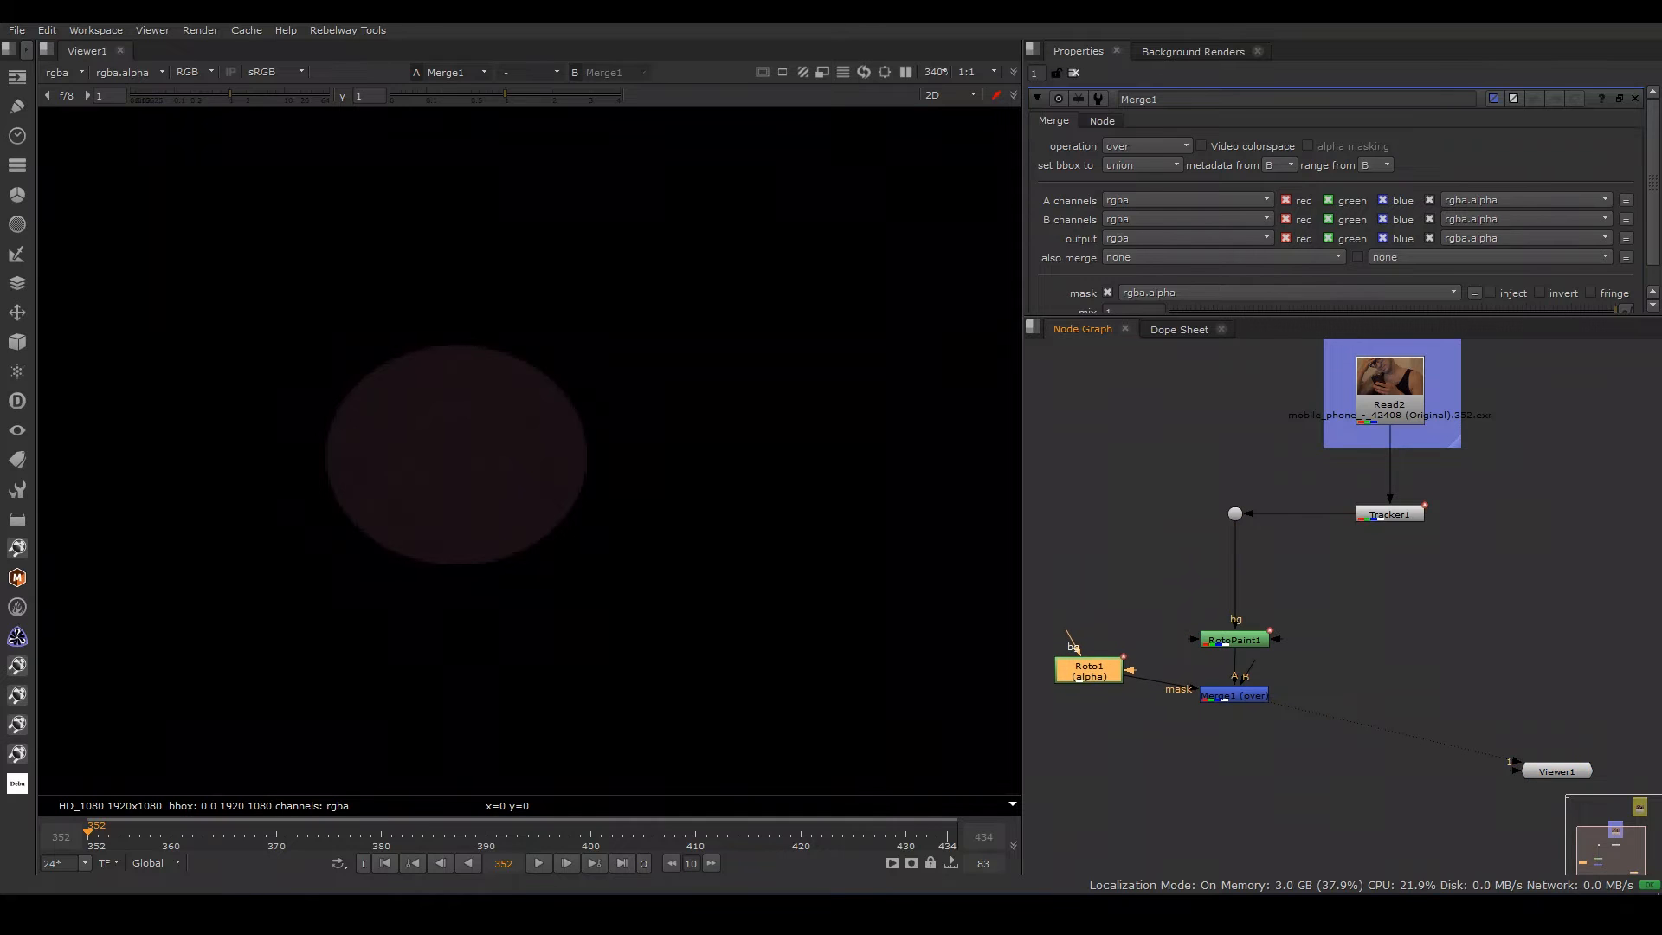
key("b")
left_click_drag(1155, 163, 1159, 163)
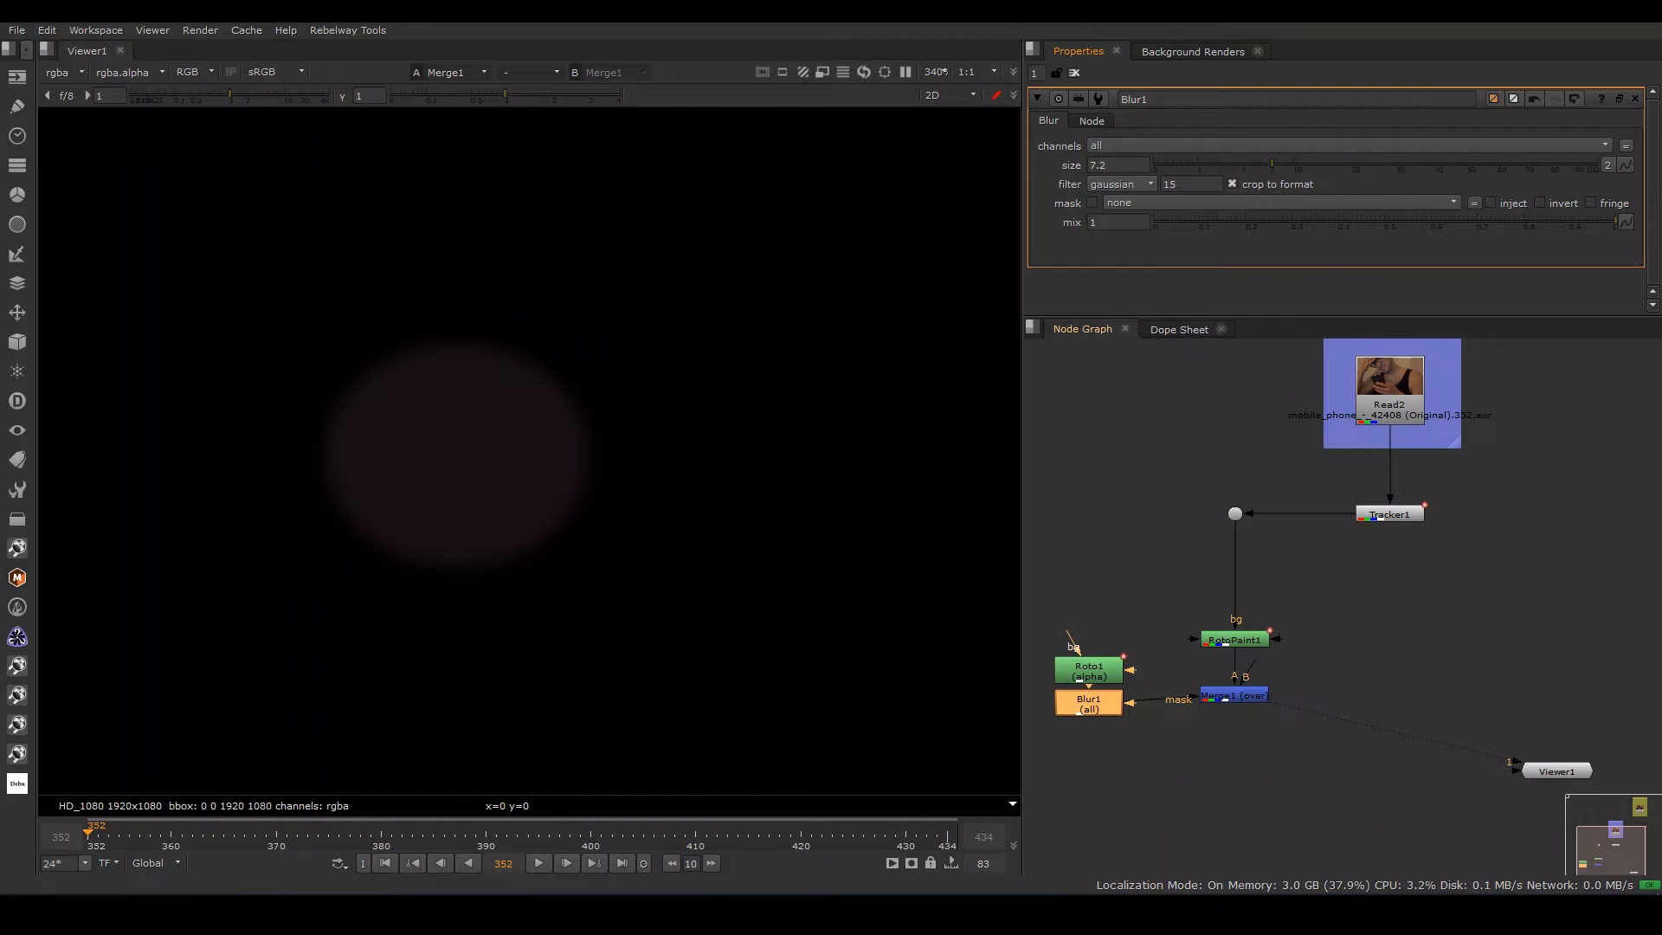
left_click_drag(1234, 695, 1234, 704)
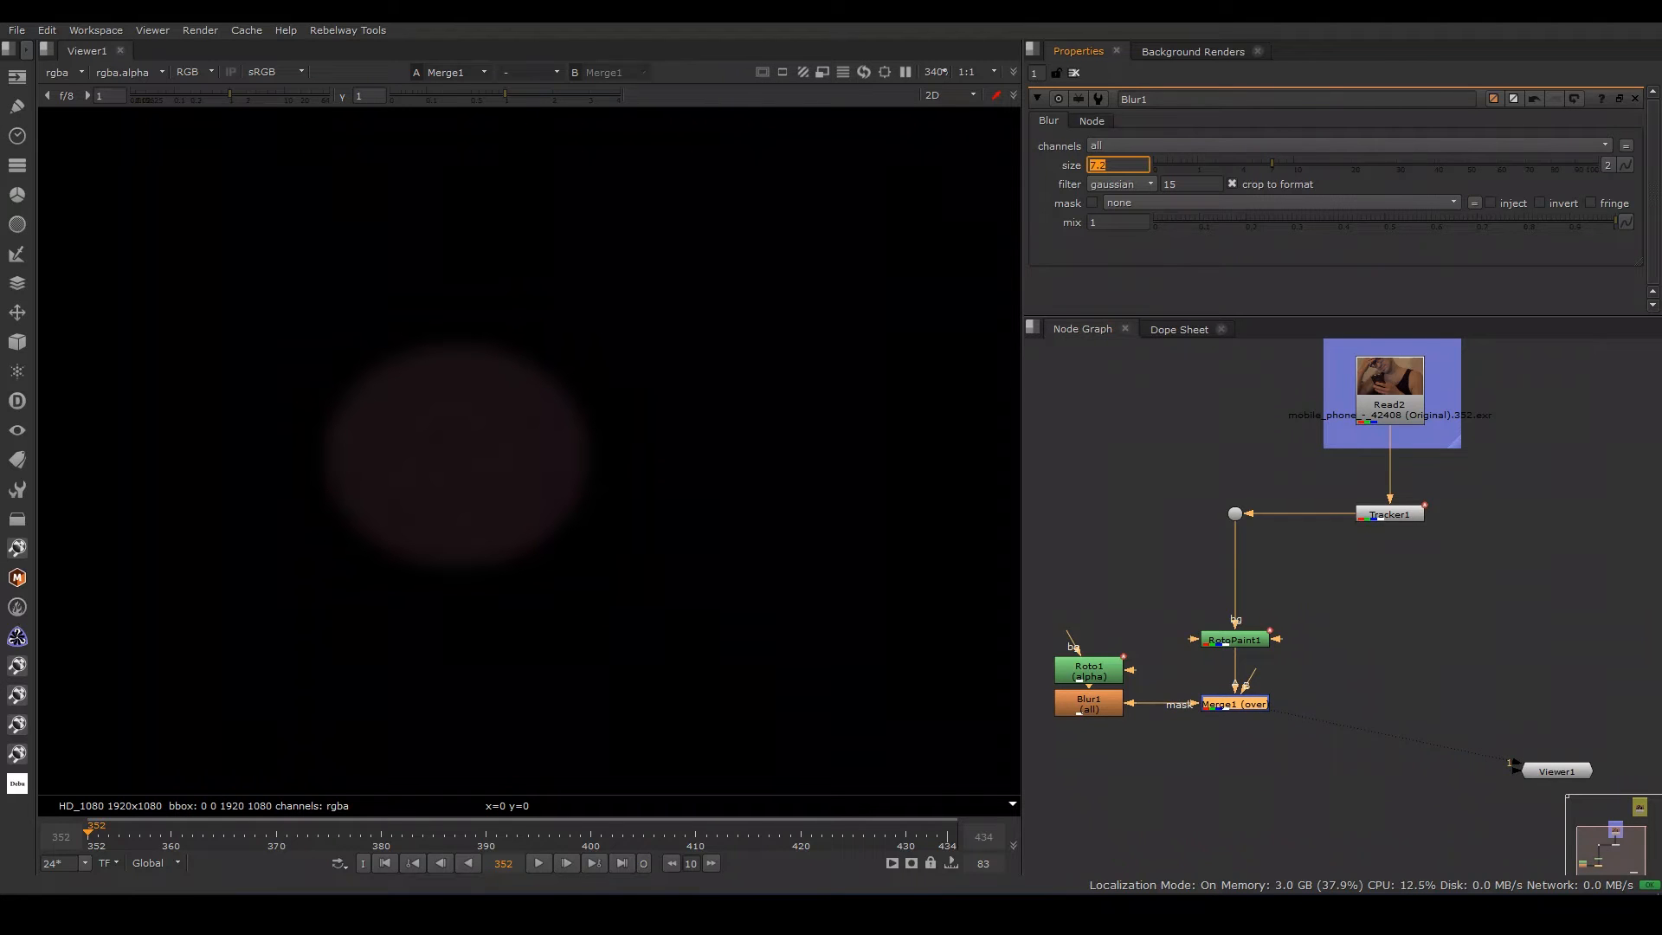
left_click(1350, 615)
middle_click_drag(1324, 606, 1322, 578)
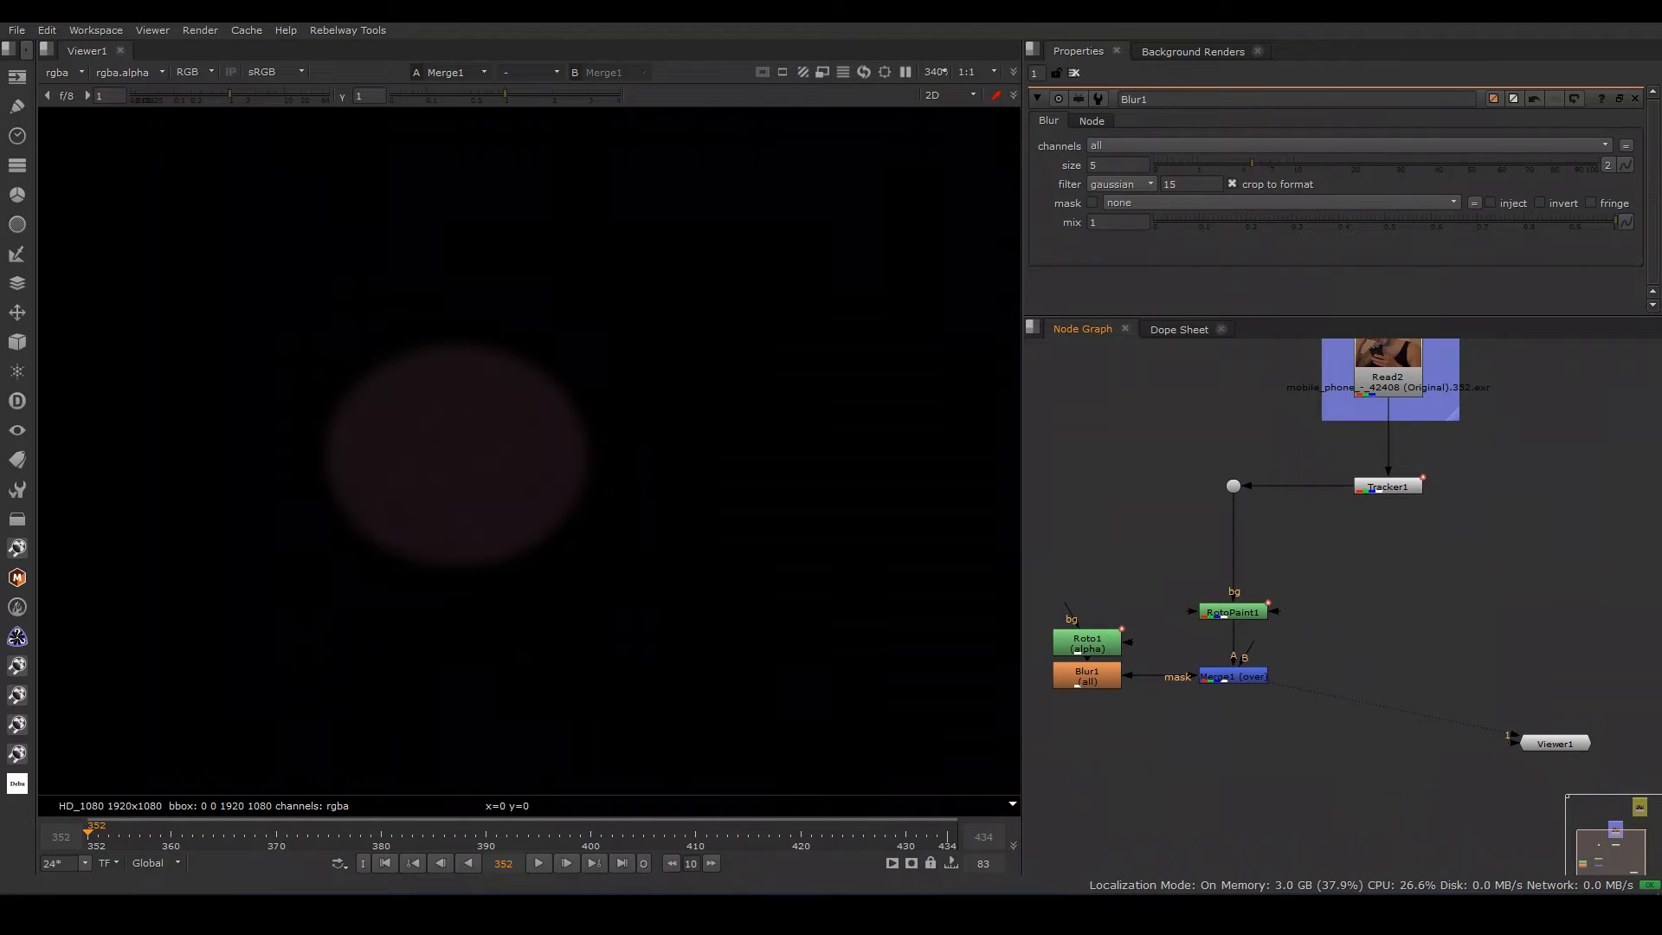
- Insert a FrameHold between the RotoPaint and the Merge, holding the current frame 352
left_click_drag(1233, 612, 1233, 567)
key("Tab")
type("fra")
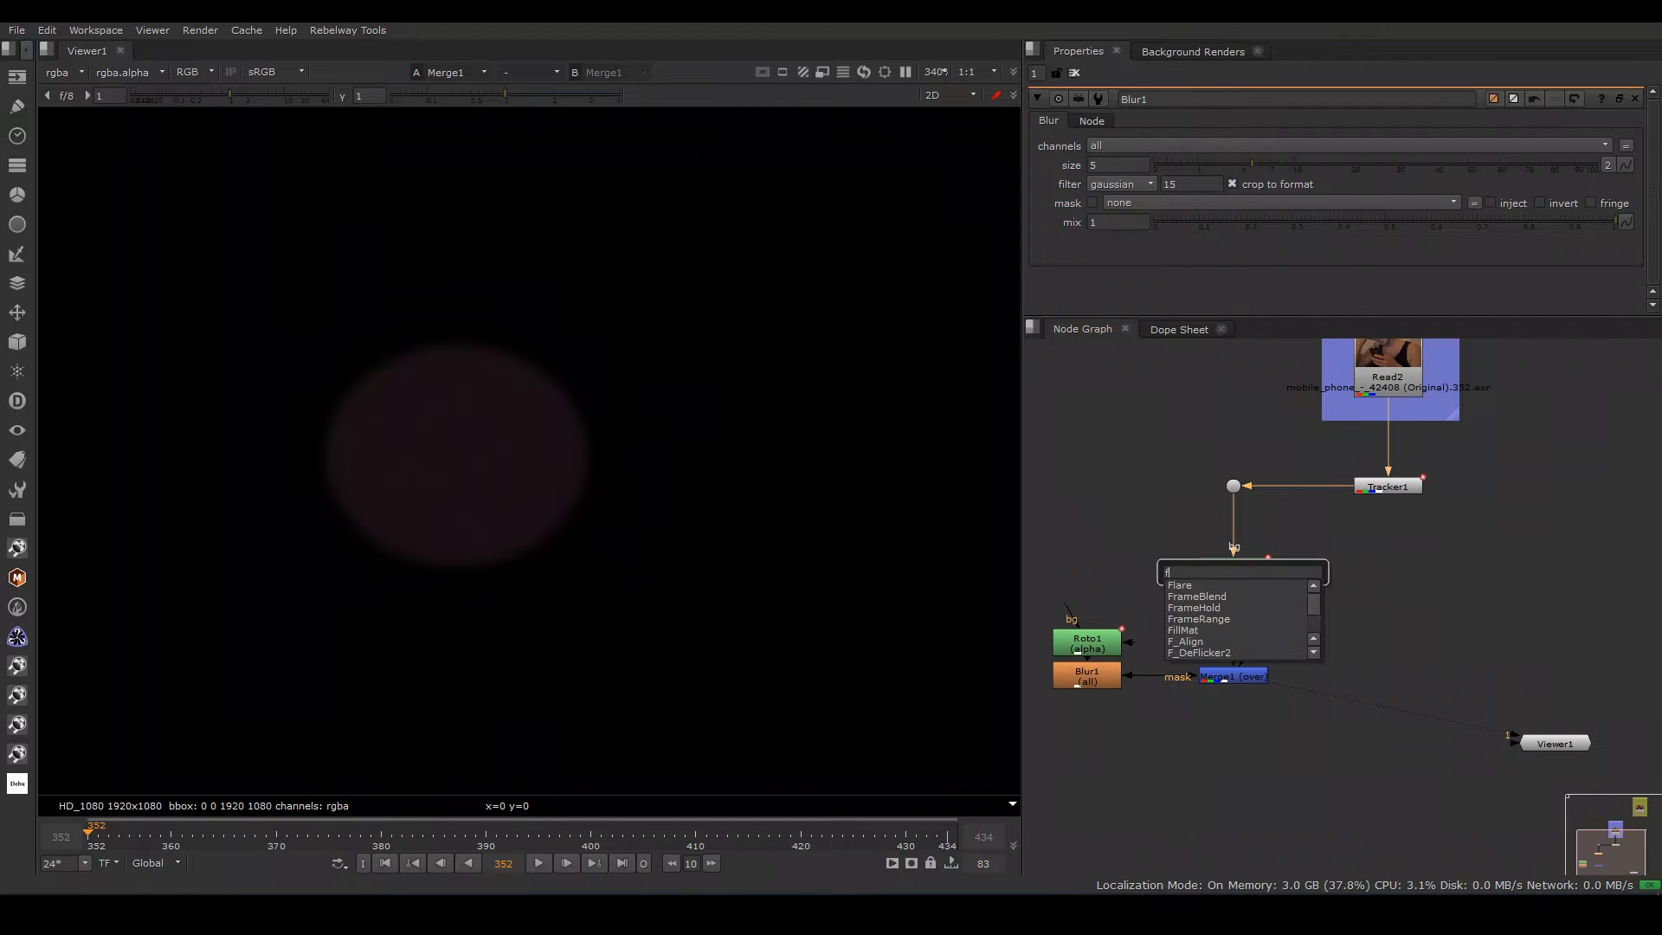
key("Down")
key("Down")
key("Return")
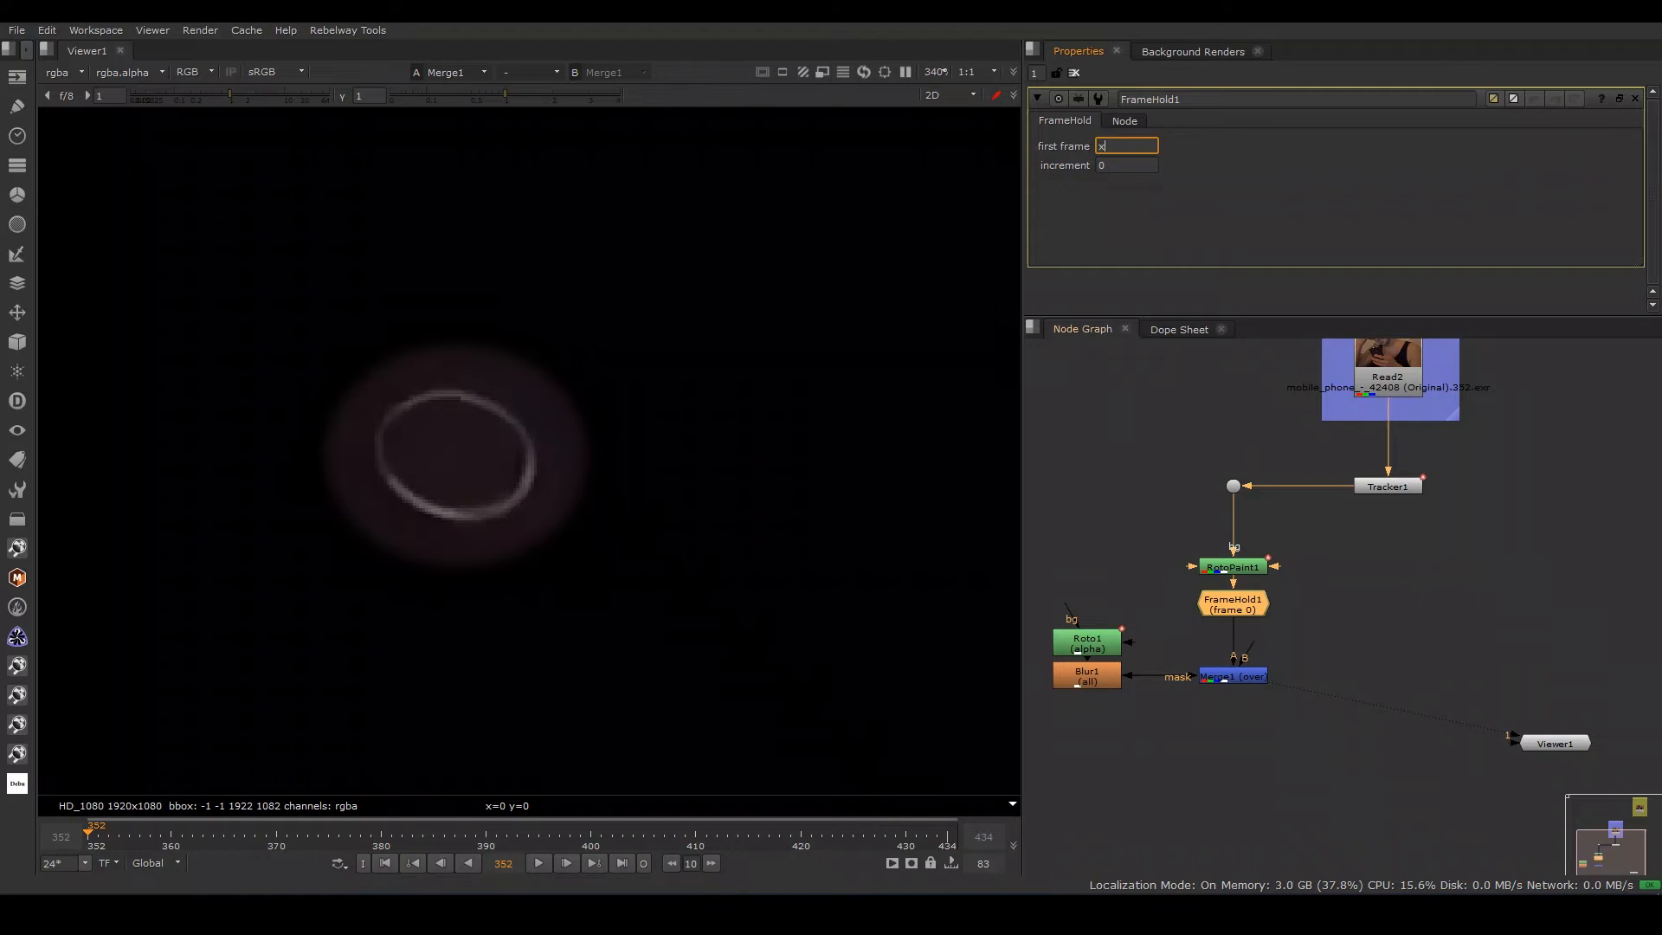
type("x")
key("Return")
- Merge the masked patch over the original Tracker's output with a second Merge and view the result
middle_click_drag(1350, 606, 1322, 593)
key("m")
left_click_drag(1367, 637, 1368, 649)
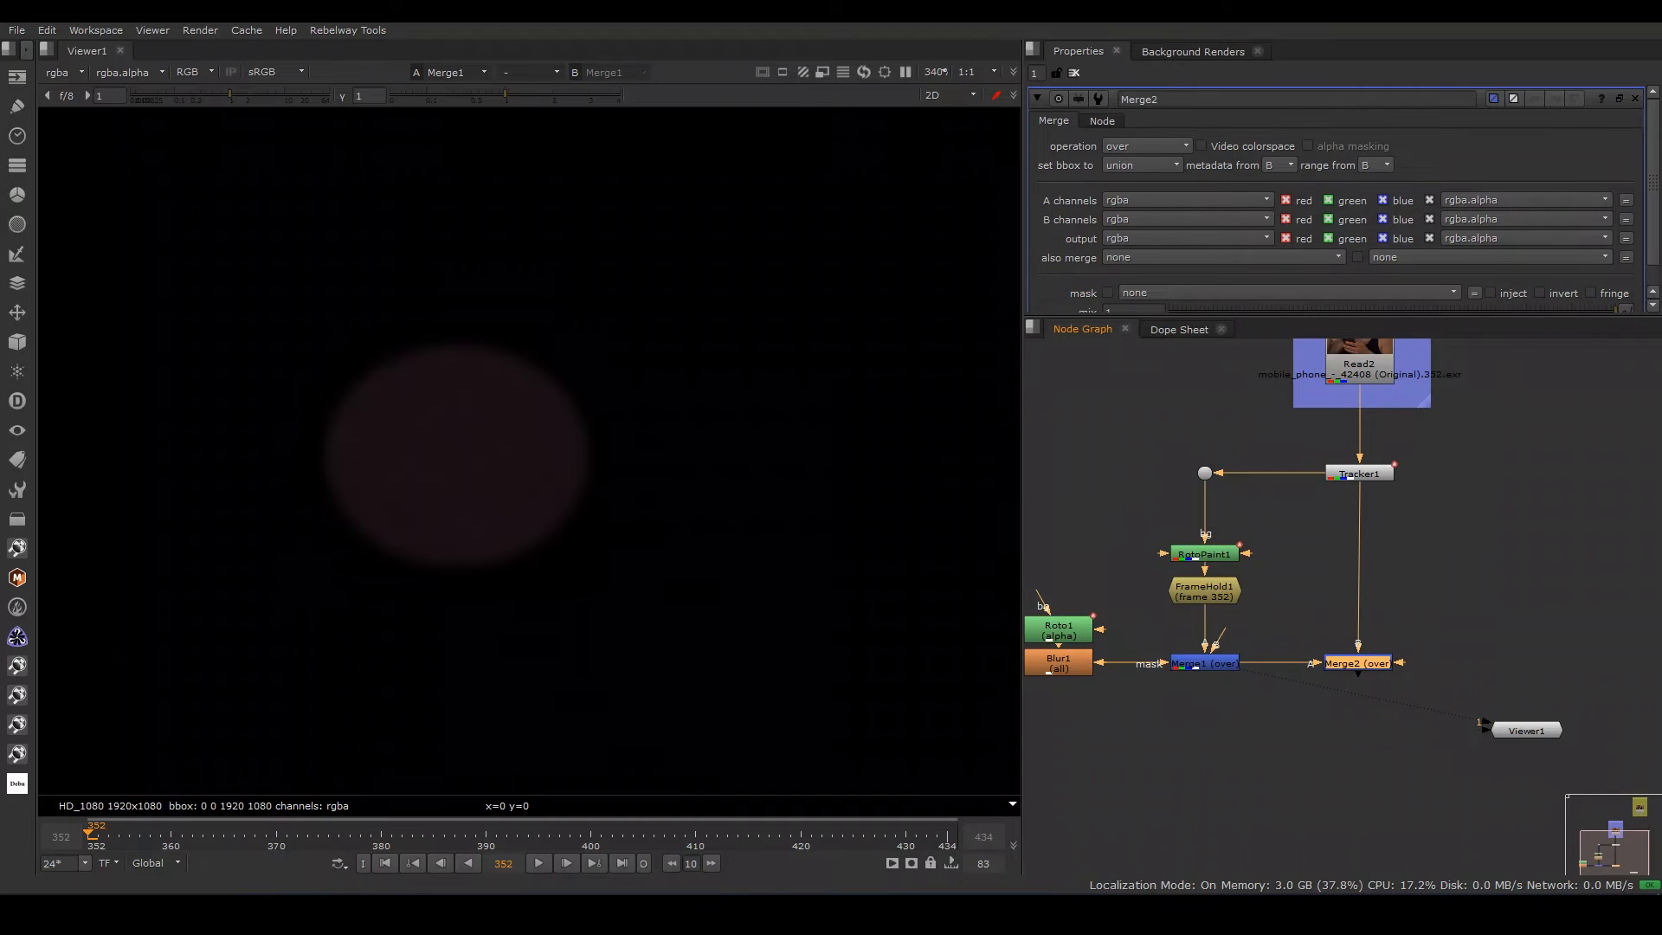
key("1")
- Paste a copy of the Tracker below the second Merge and open its properties
middle_click_drag(1298, 485, 1298, 450)
left_click_drag(1283, 395, 1424, 477)
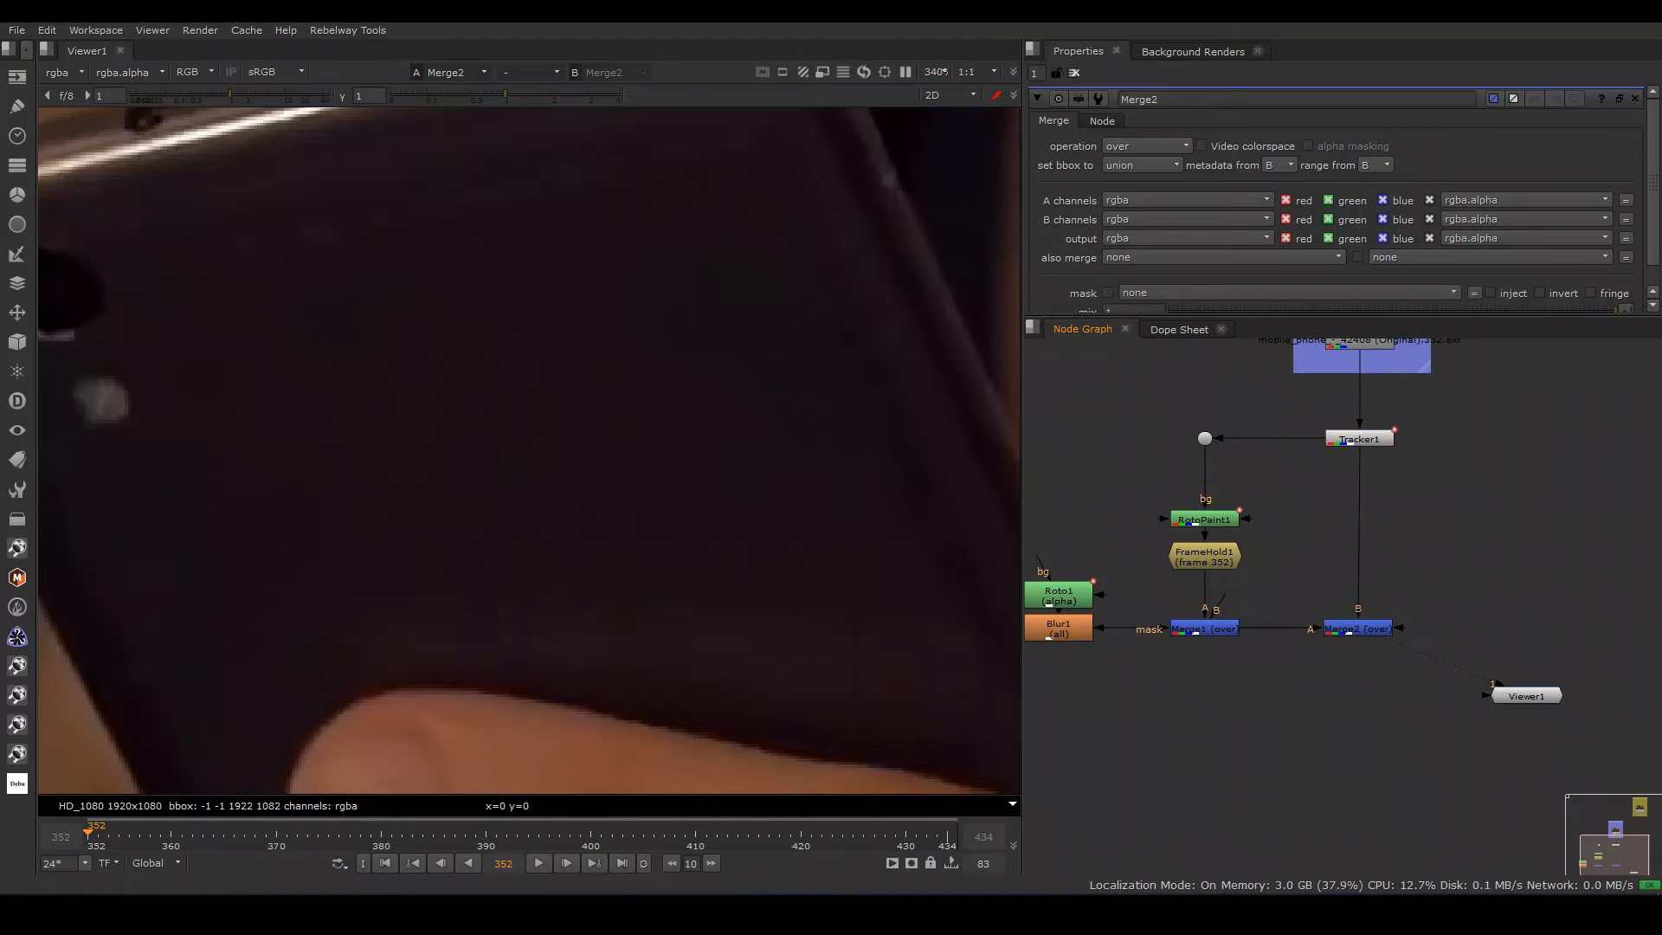
key("ctrl+v")
left_click_drag(1351, 750, 1358, 772)
double_click(1358, 771)
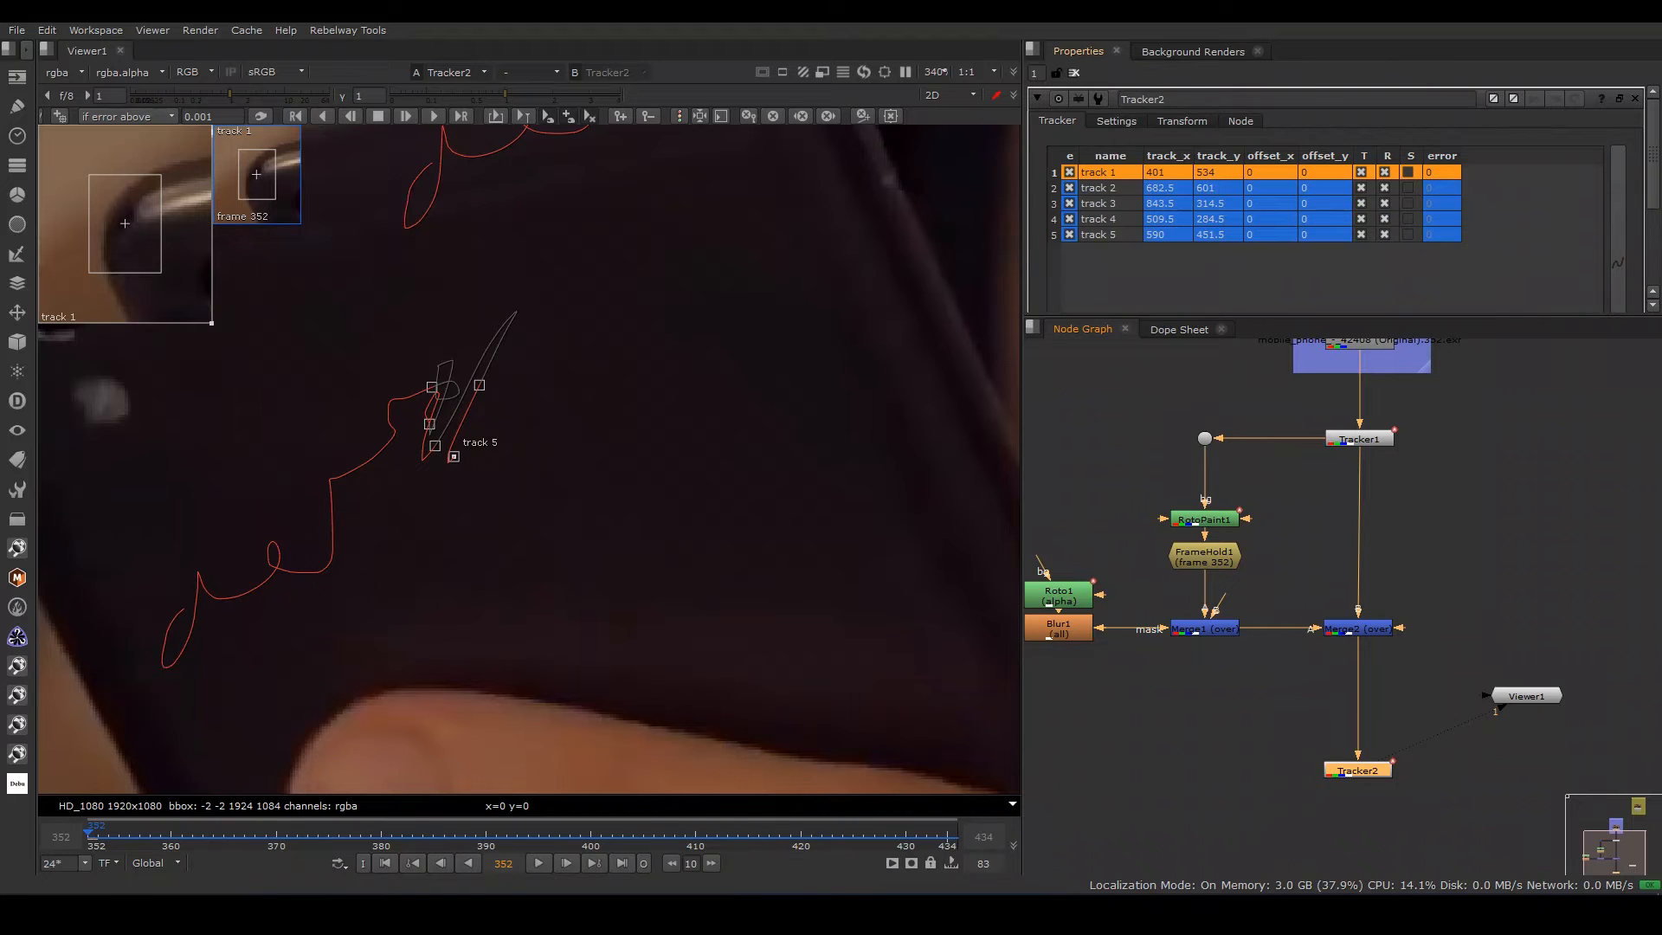
- Set the copied Tracker's transform mode to match-move and close all open node properties
left_click(1181, 121)
left_click(1179, 147)
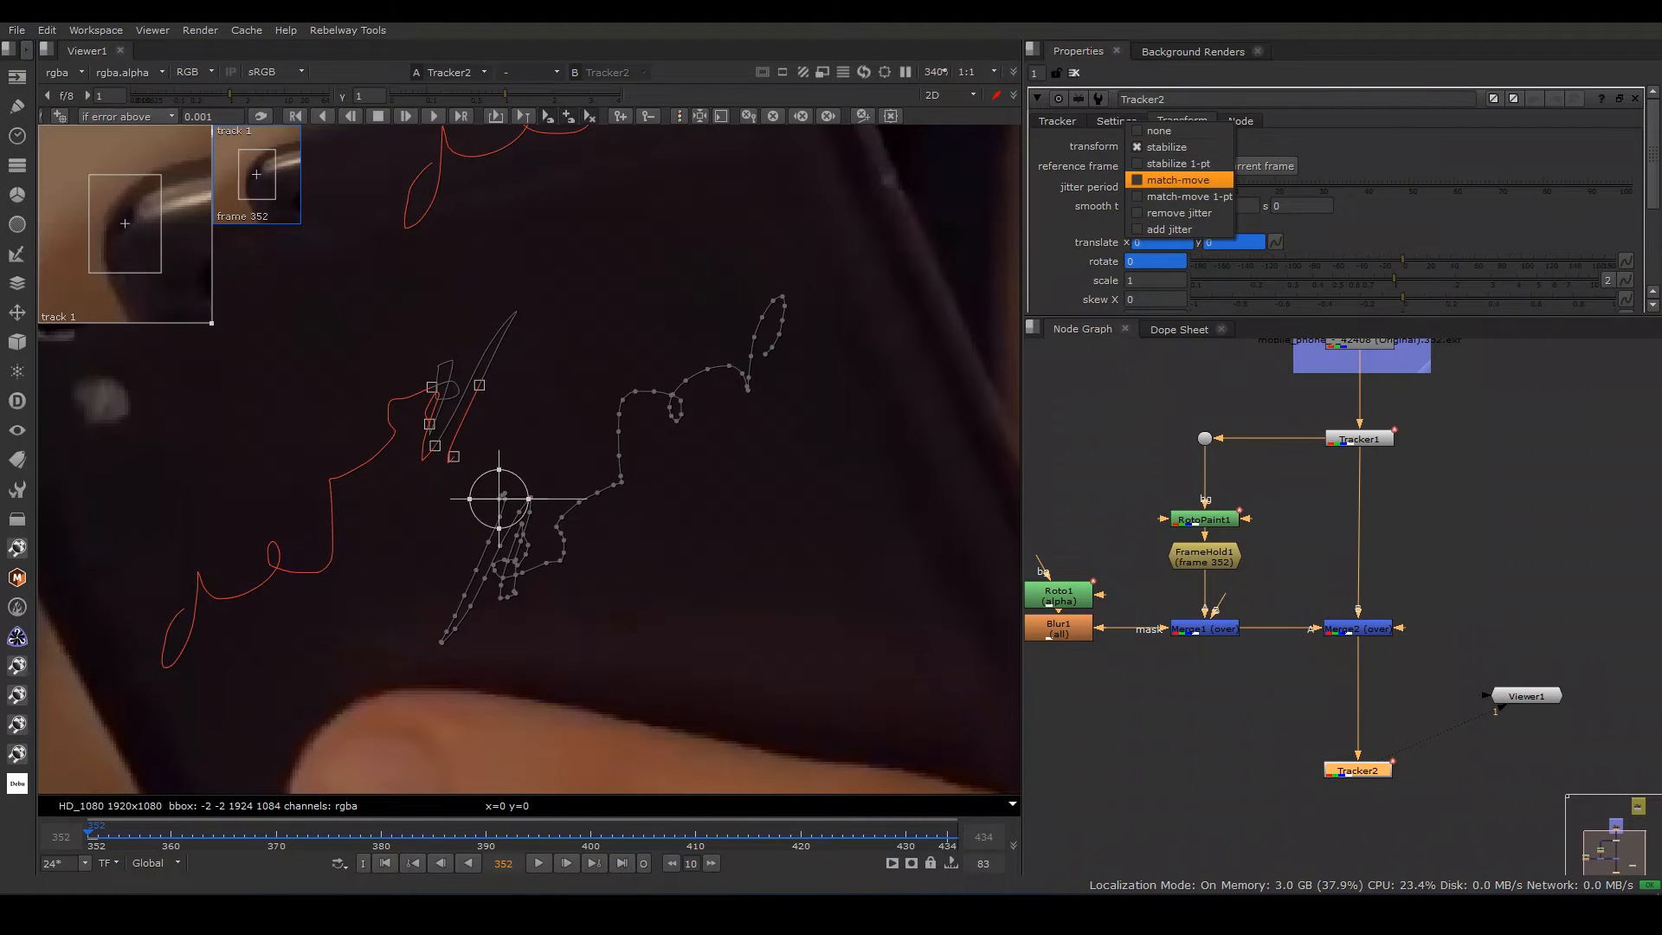
left_click(1168, 180)
middle_click_drag(1272, 723, 1264, 676)
left_click(1265, 676)
left_click(1520, 649)
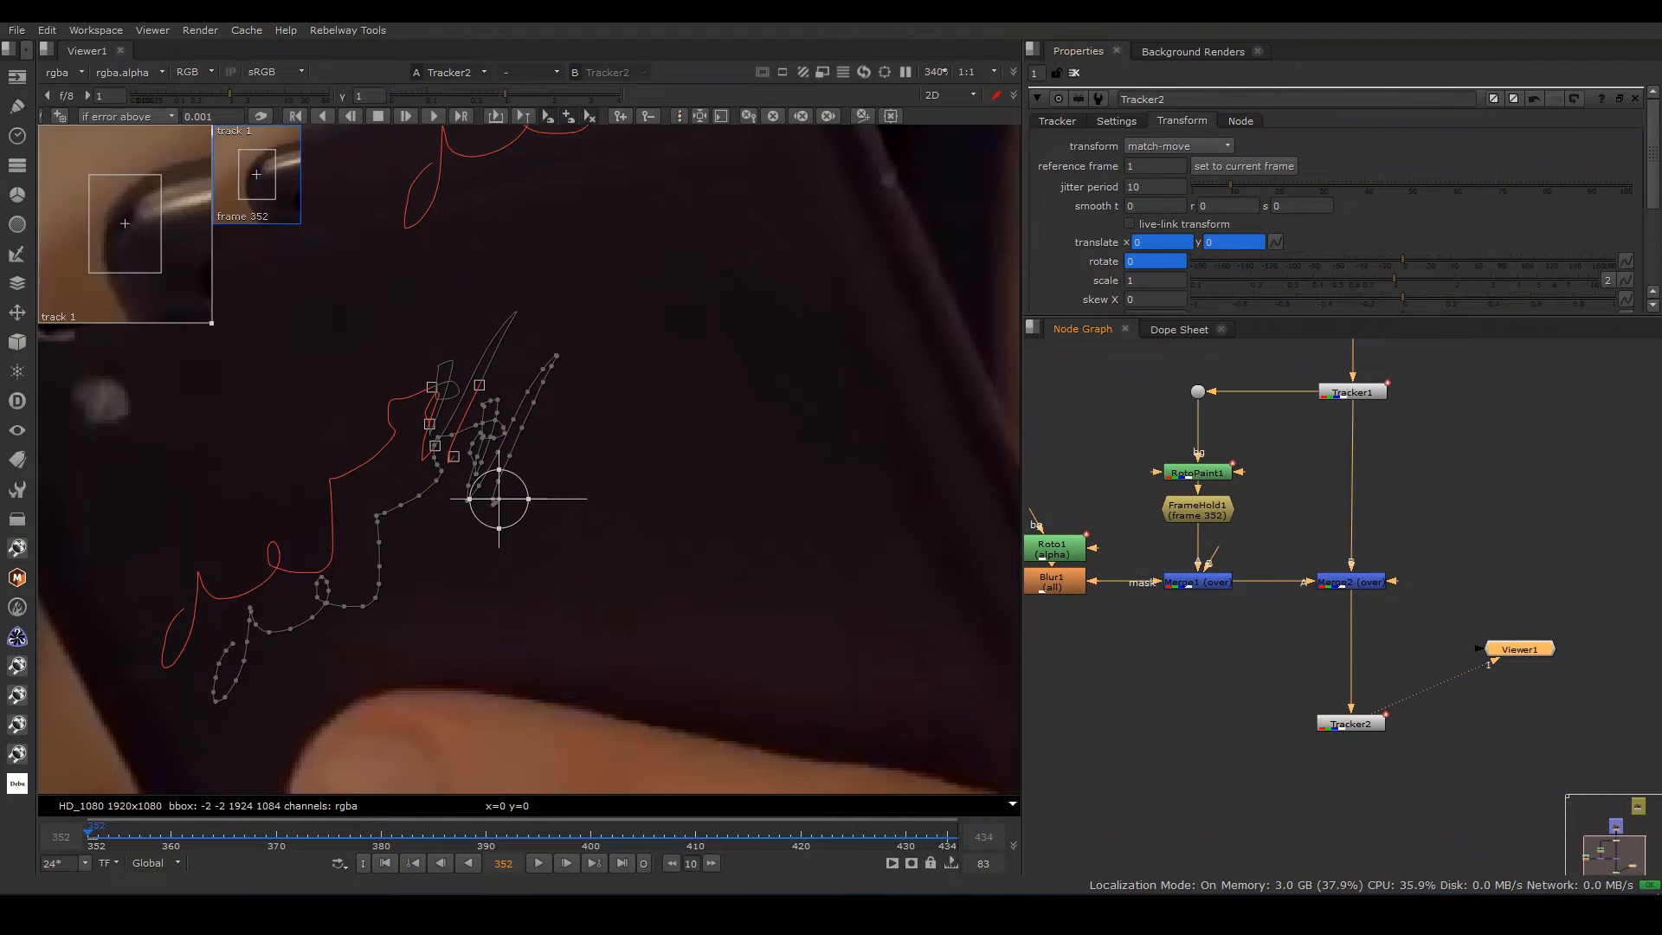
left_click(1073, 73)
- Play the sequence to check how the patch holds on the phone, and return to frame 352
scroll(640, 485, "down", 5)
scroll(661, 433, "up", 4)
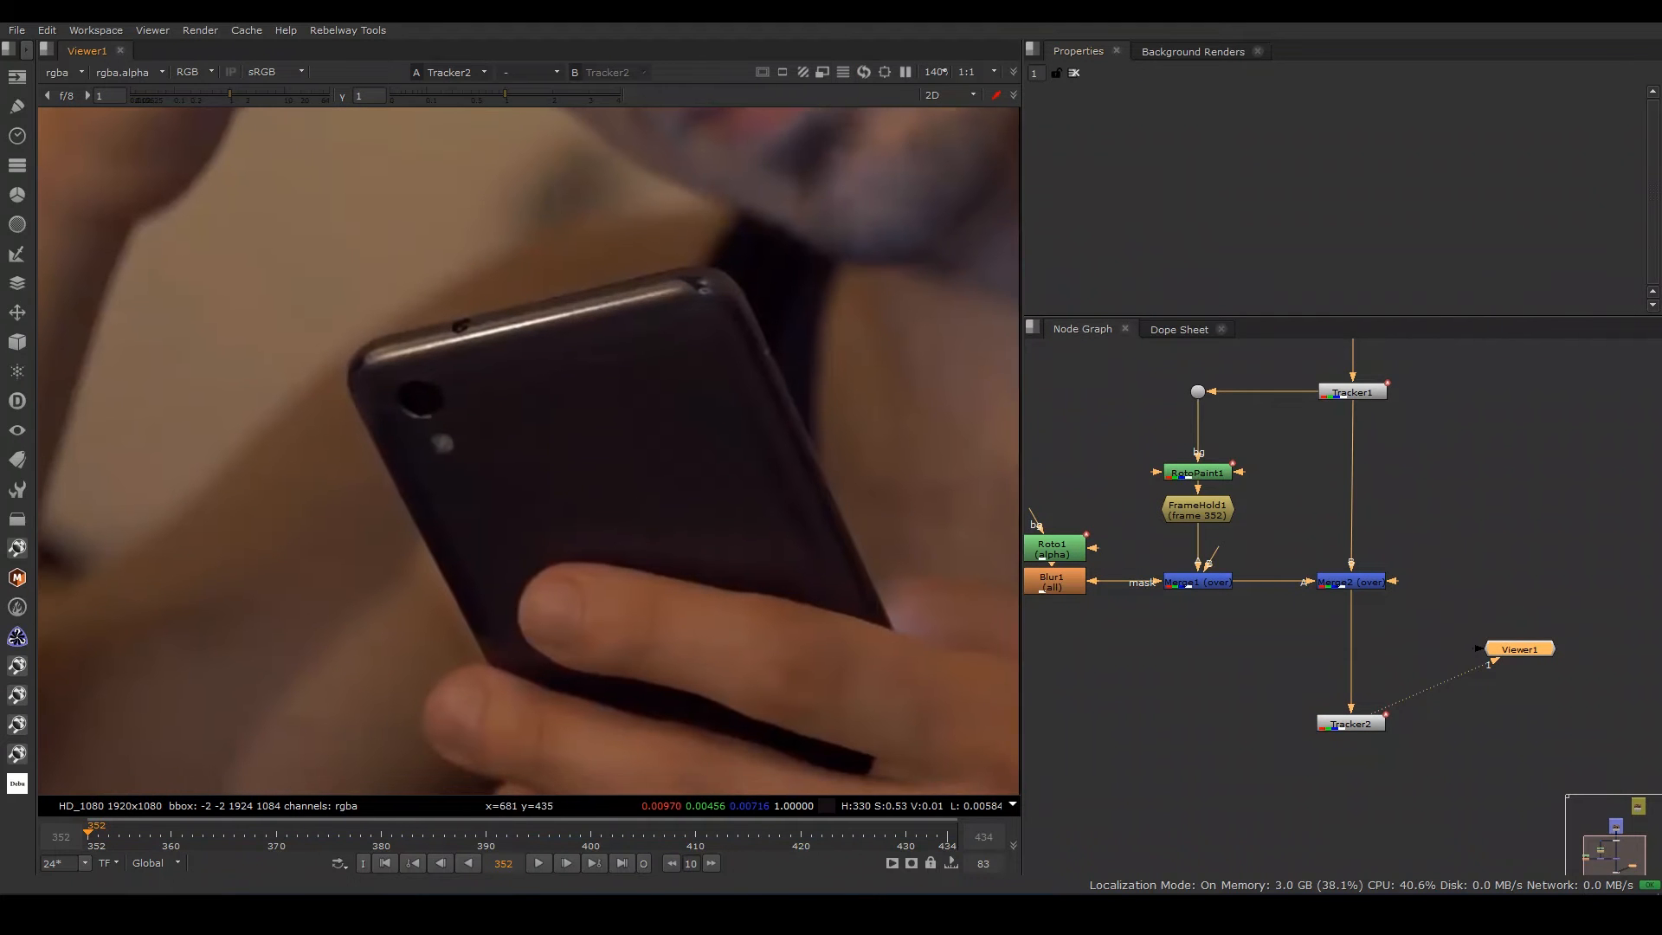
scroll(661, 433, "down", 1)
middle_click_drag(661, 433, 528, 329)
key("l")
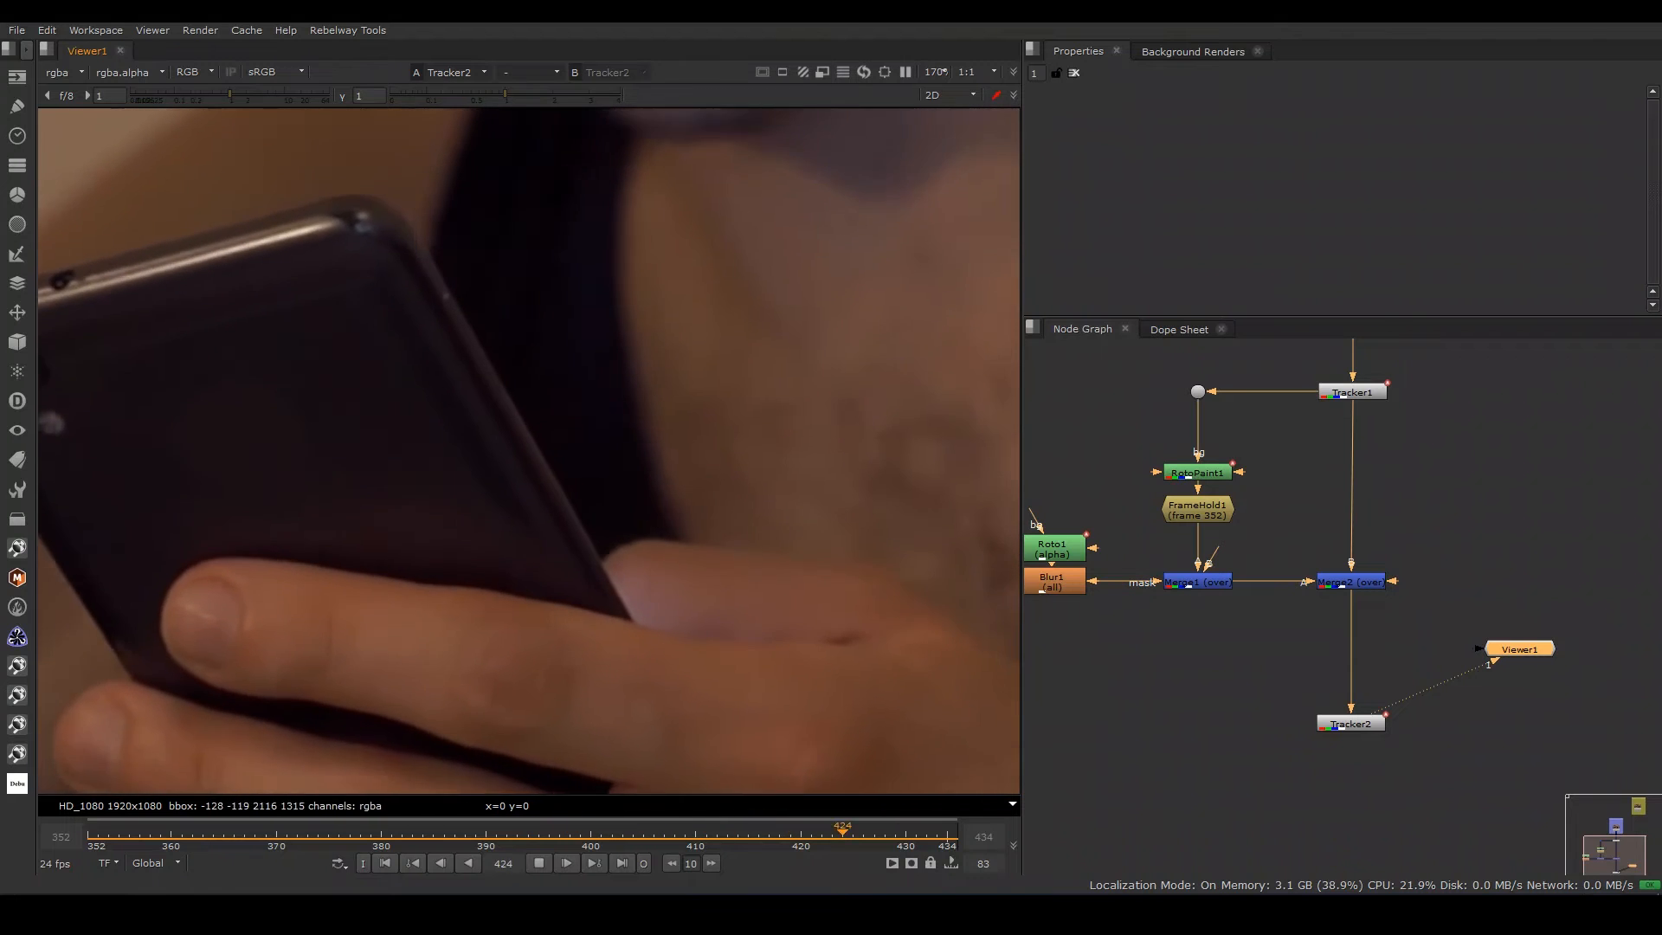
left_click(538, 863)
left_click_drag(307, 836, 266, 836)
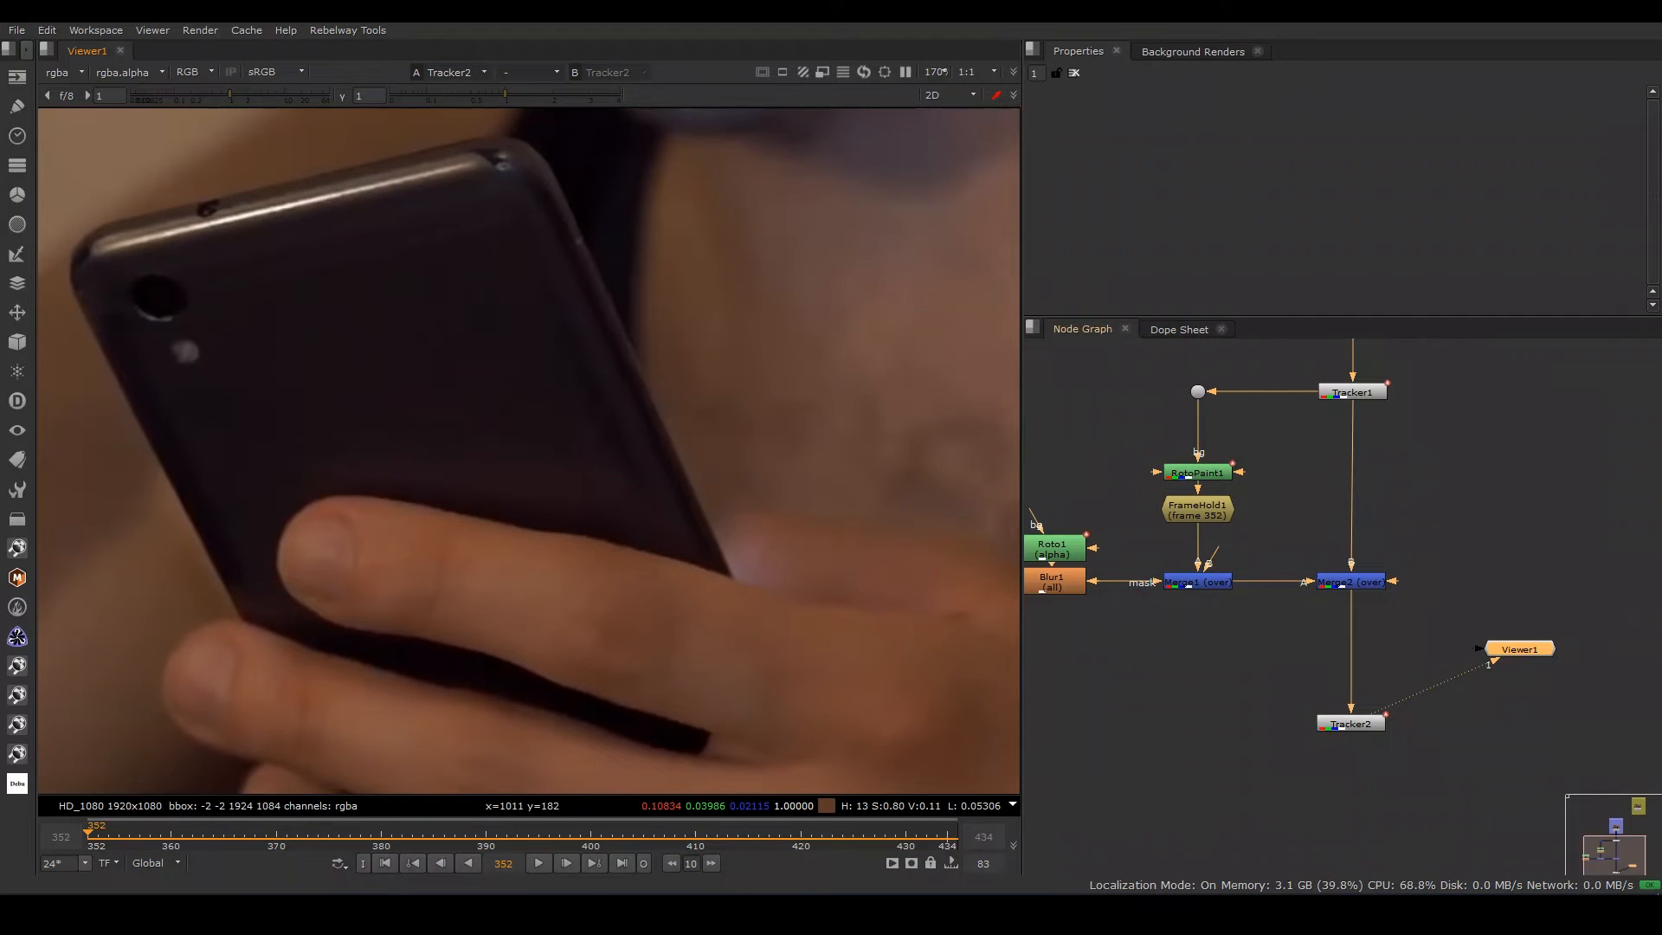
- Insert a Grade between the second Merge and the match-move Tracker, masked by the first Merge through a dot
middle_click_drag(1294, 672, 1350, 673)
left_click(1351, 674)
key("g")
left_click_drag(1350, 673, 1490, 585)
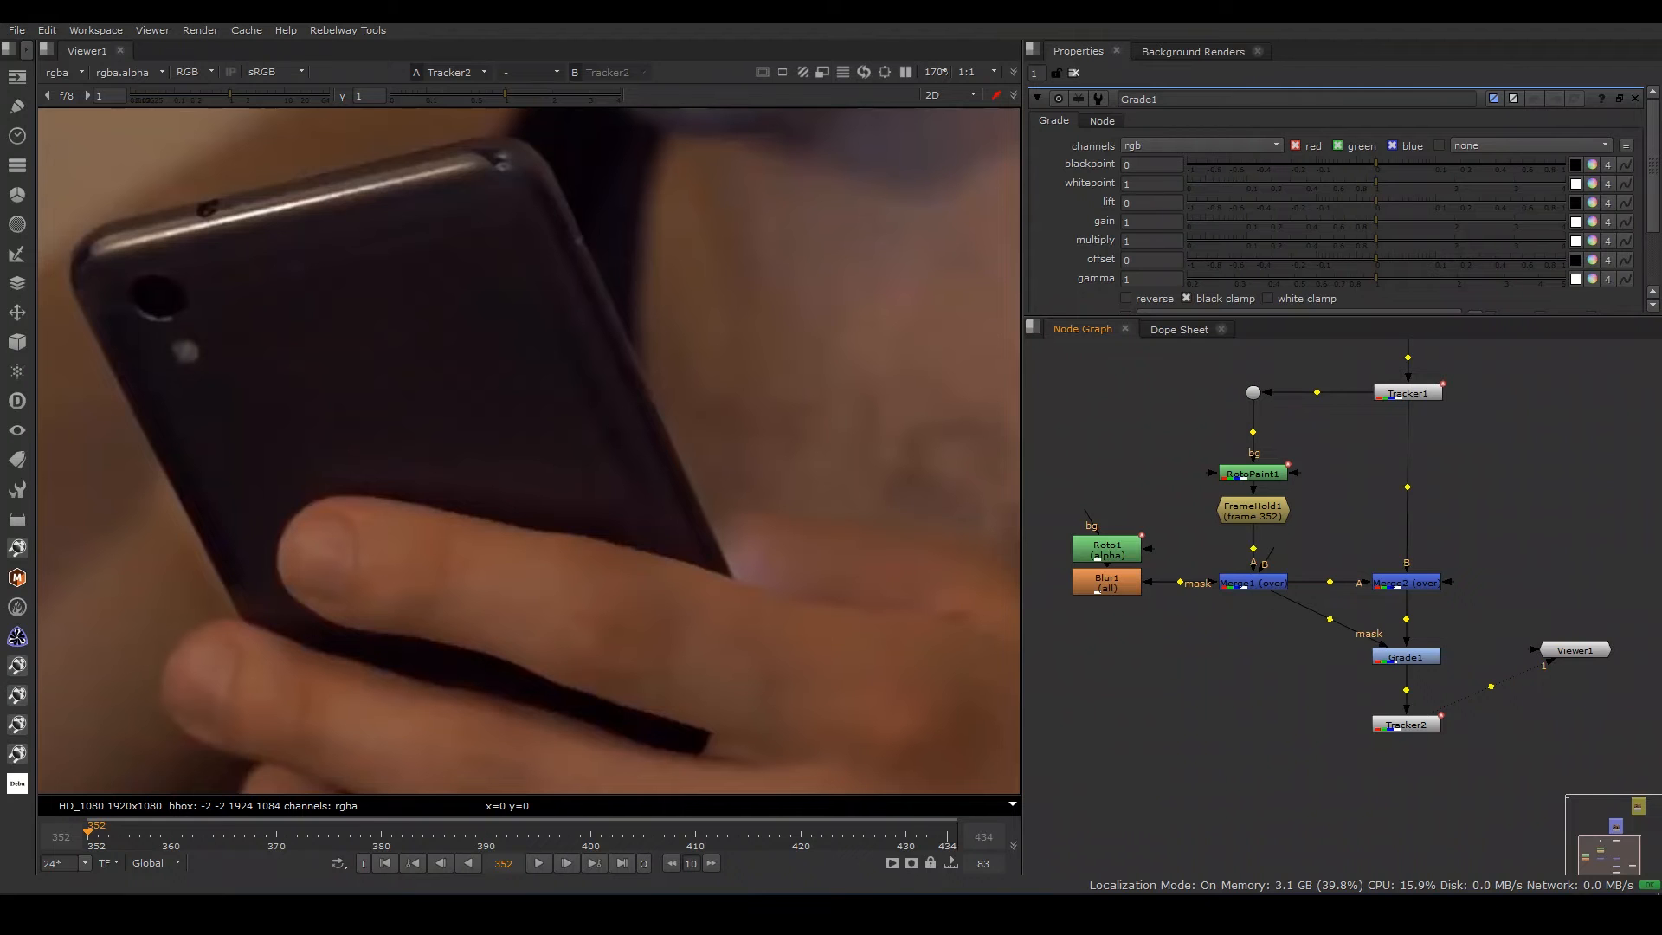
left_click(1329, 619, "ctrl")
left_click_drag(1329, 618, 1270, 644)
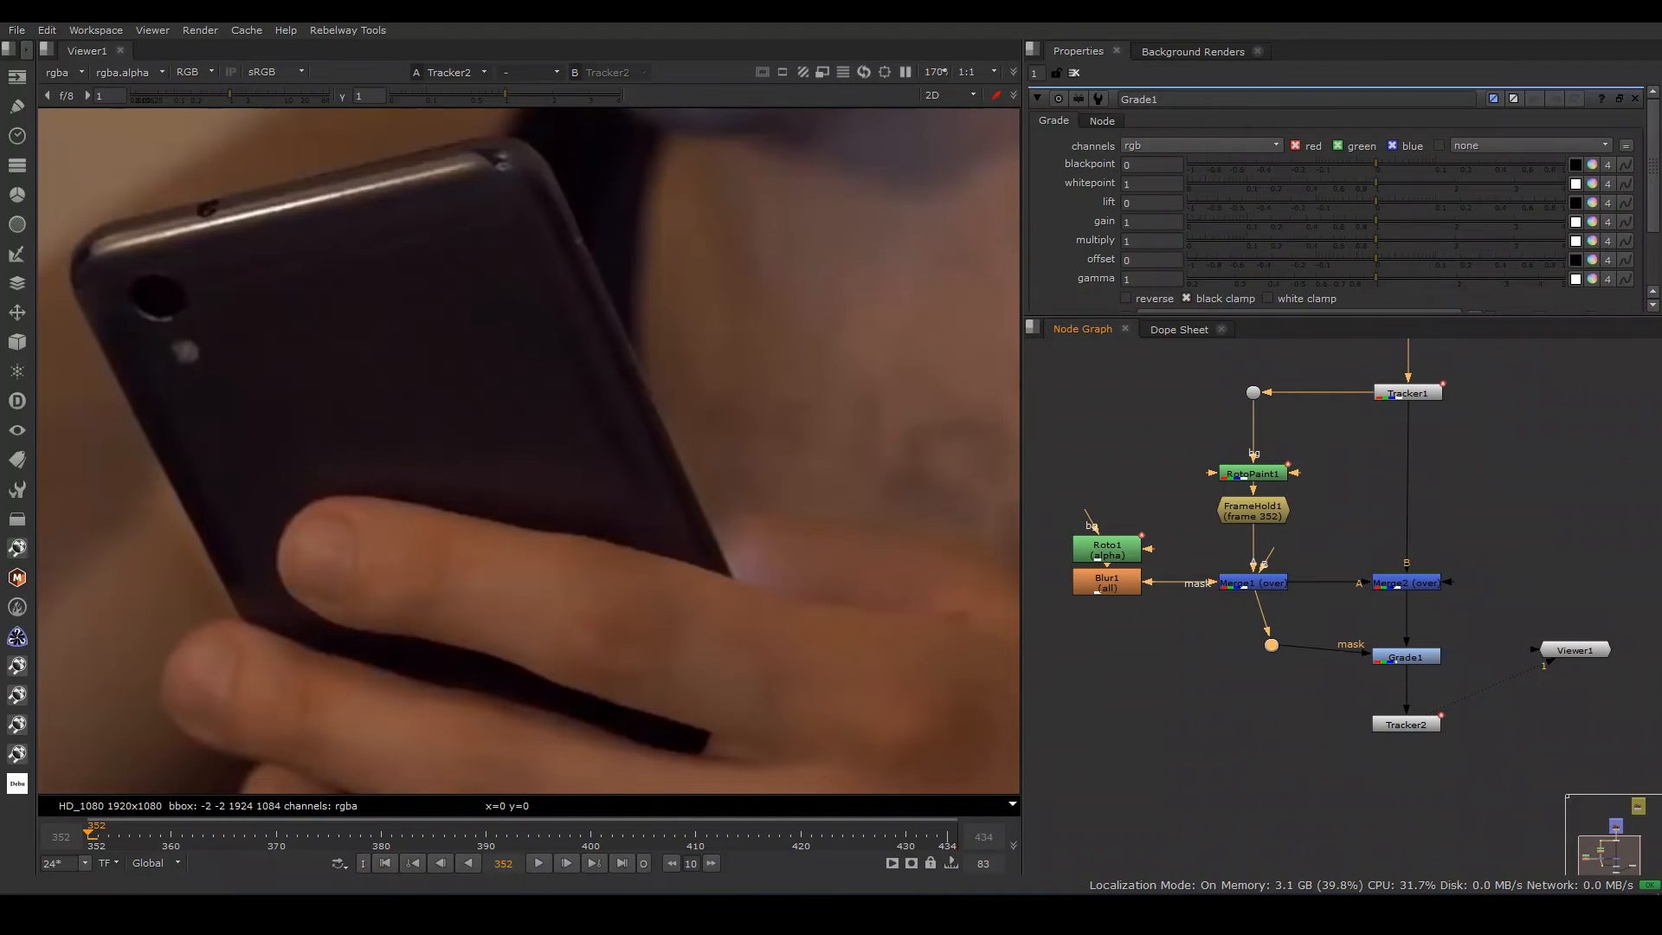
- Split the Grade's gain into separate channels and set keyframes on all its values at frame 352
scroll(1593, 529, "up", 3)
left_click(1405, 656)
left_click(1592, 221)
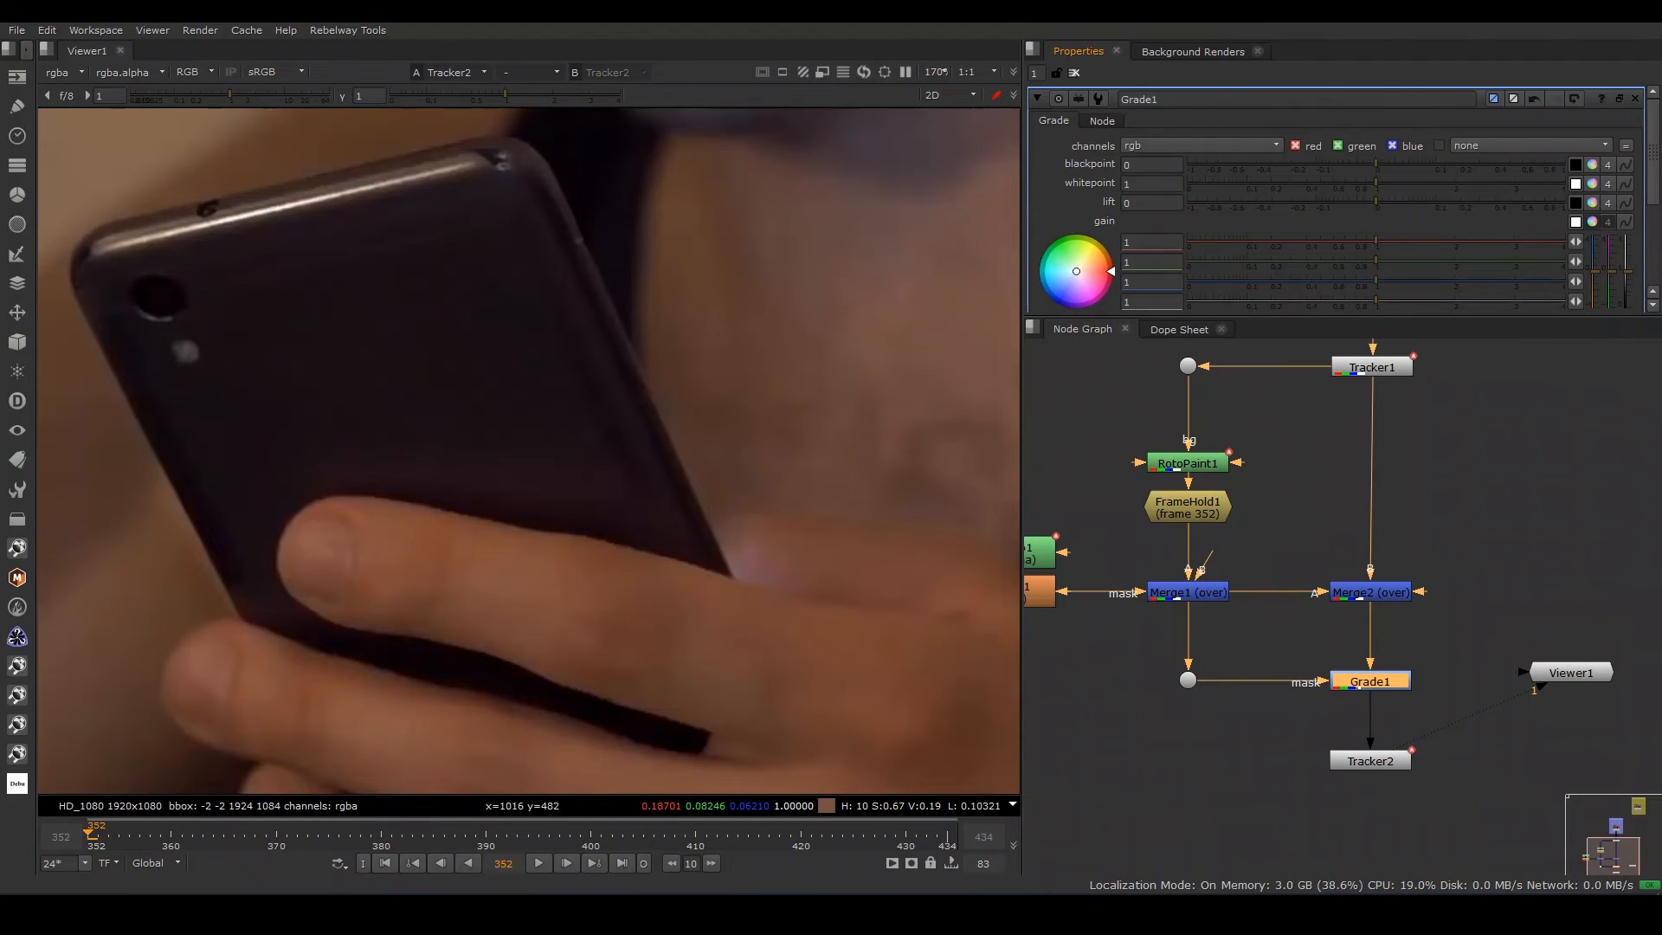
right_click(1408, 112)
left_click(1454, 137)
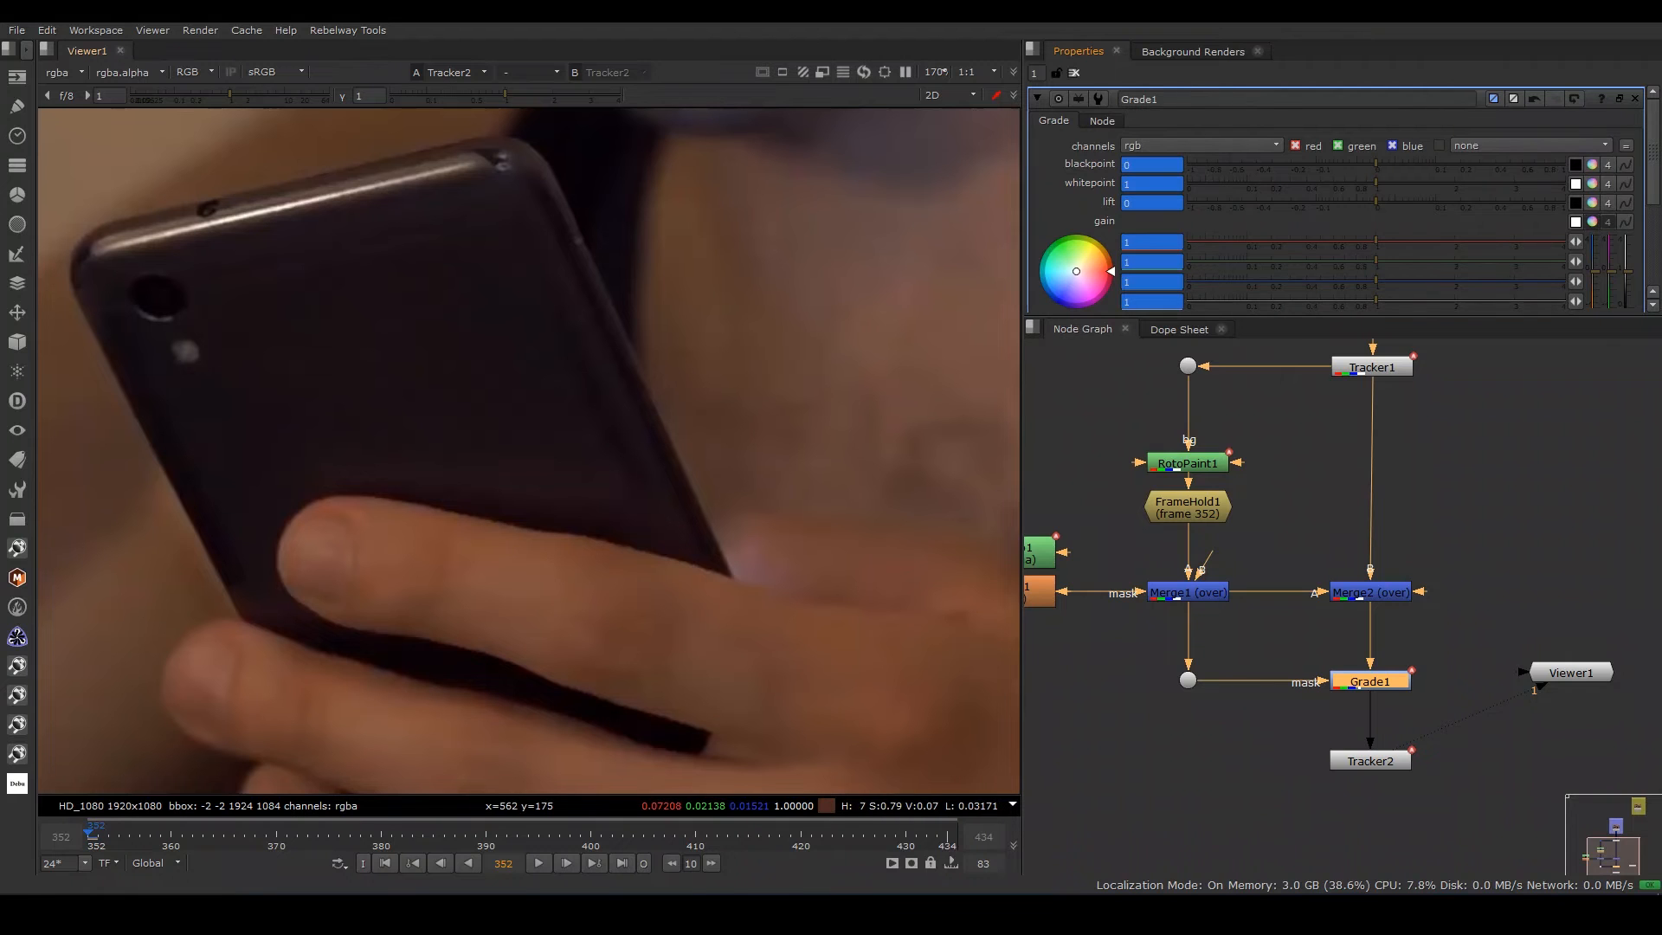
- Examine the patch at frame 380 in luminance and in the individual red, green and blue channels for mismatches
left_click(381, 836)
key("y")
key("y")
scroll(201, 277, "up", 3)
key("b")
key("r")
key("g")
key("b")
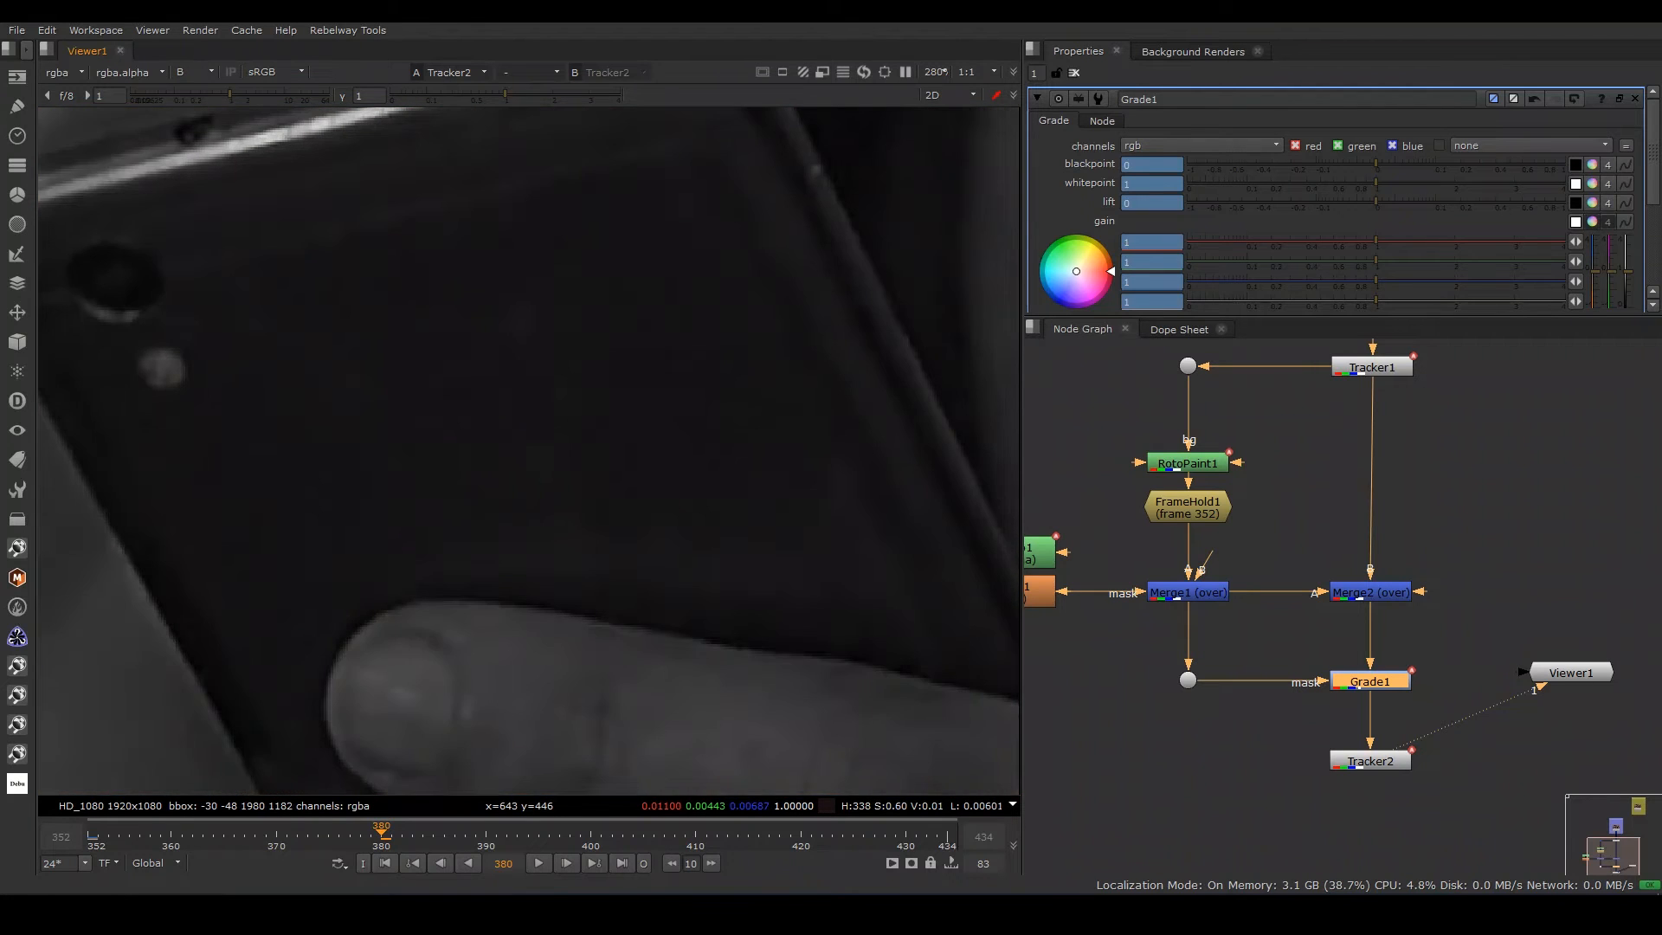
key("r")
- Set the Grade's red gain to 0.98 at frame 380
left_click(1153, 243)
key("Up")
key("Down")
key("Right")
key("Down")
key("Down")
key("Tab")
key("Tab")
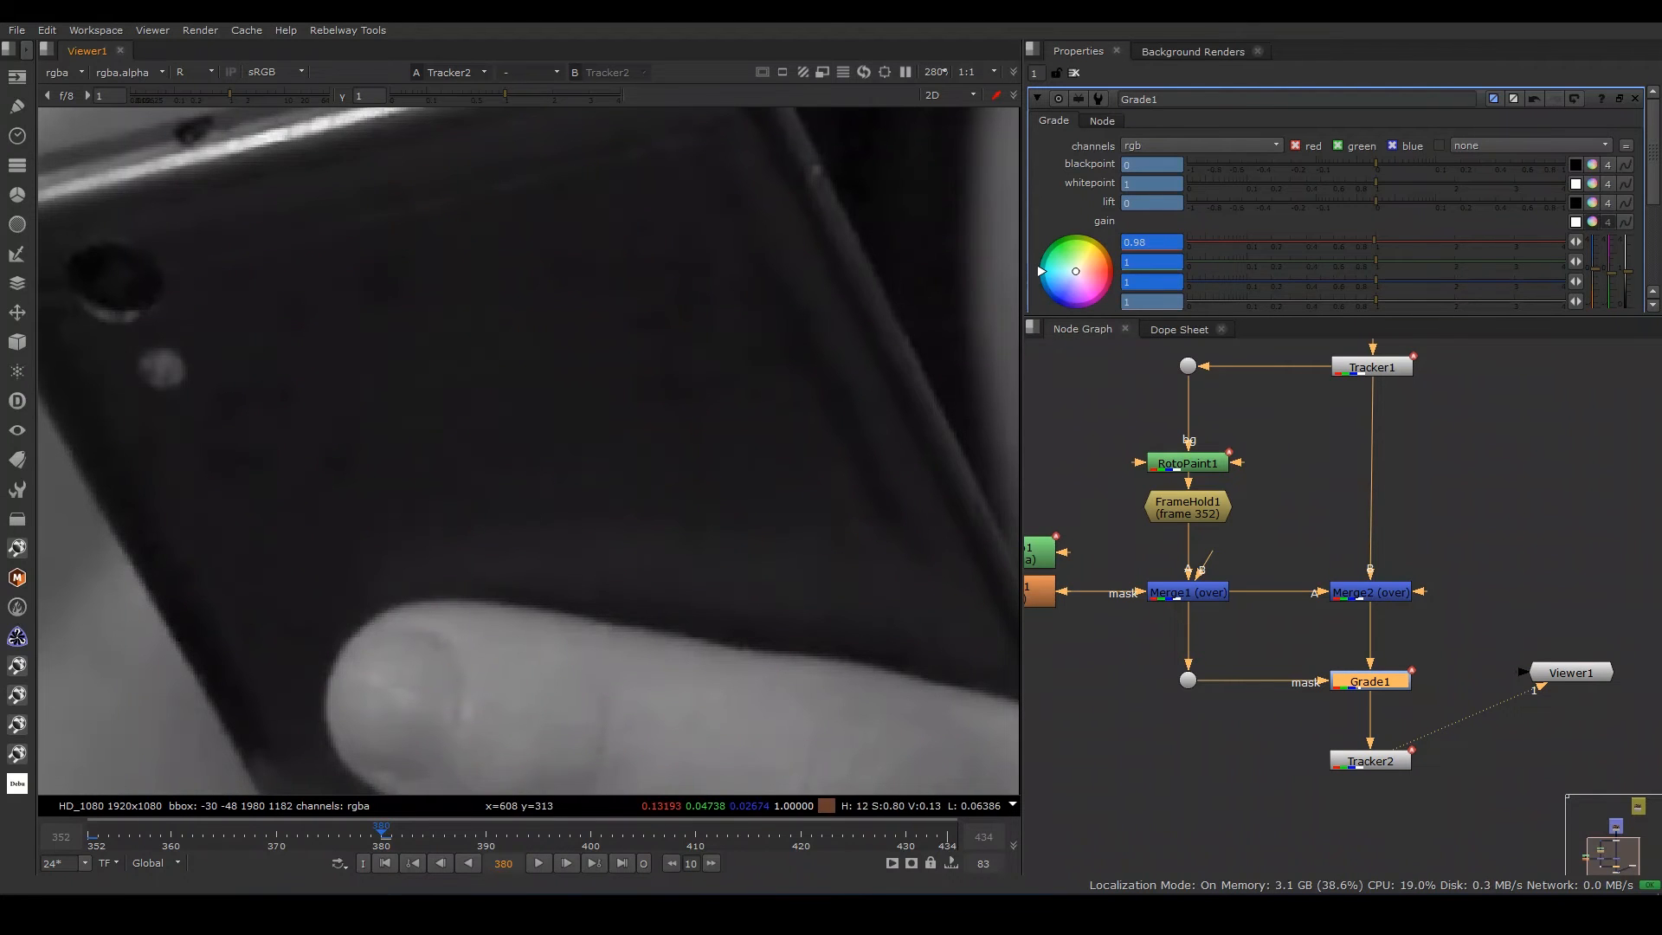
- Go to the last frame, 434, and lower the Grade's red gain to 0.85
key("ctrl+Right")
scroll(553, 525, "down", 1)
left_click(1146, 242)
key("Up")
key("Down")
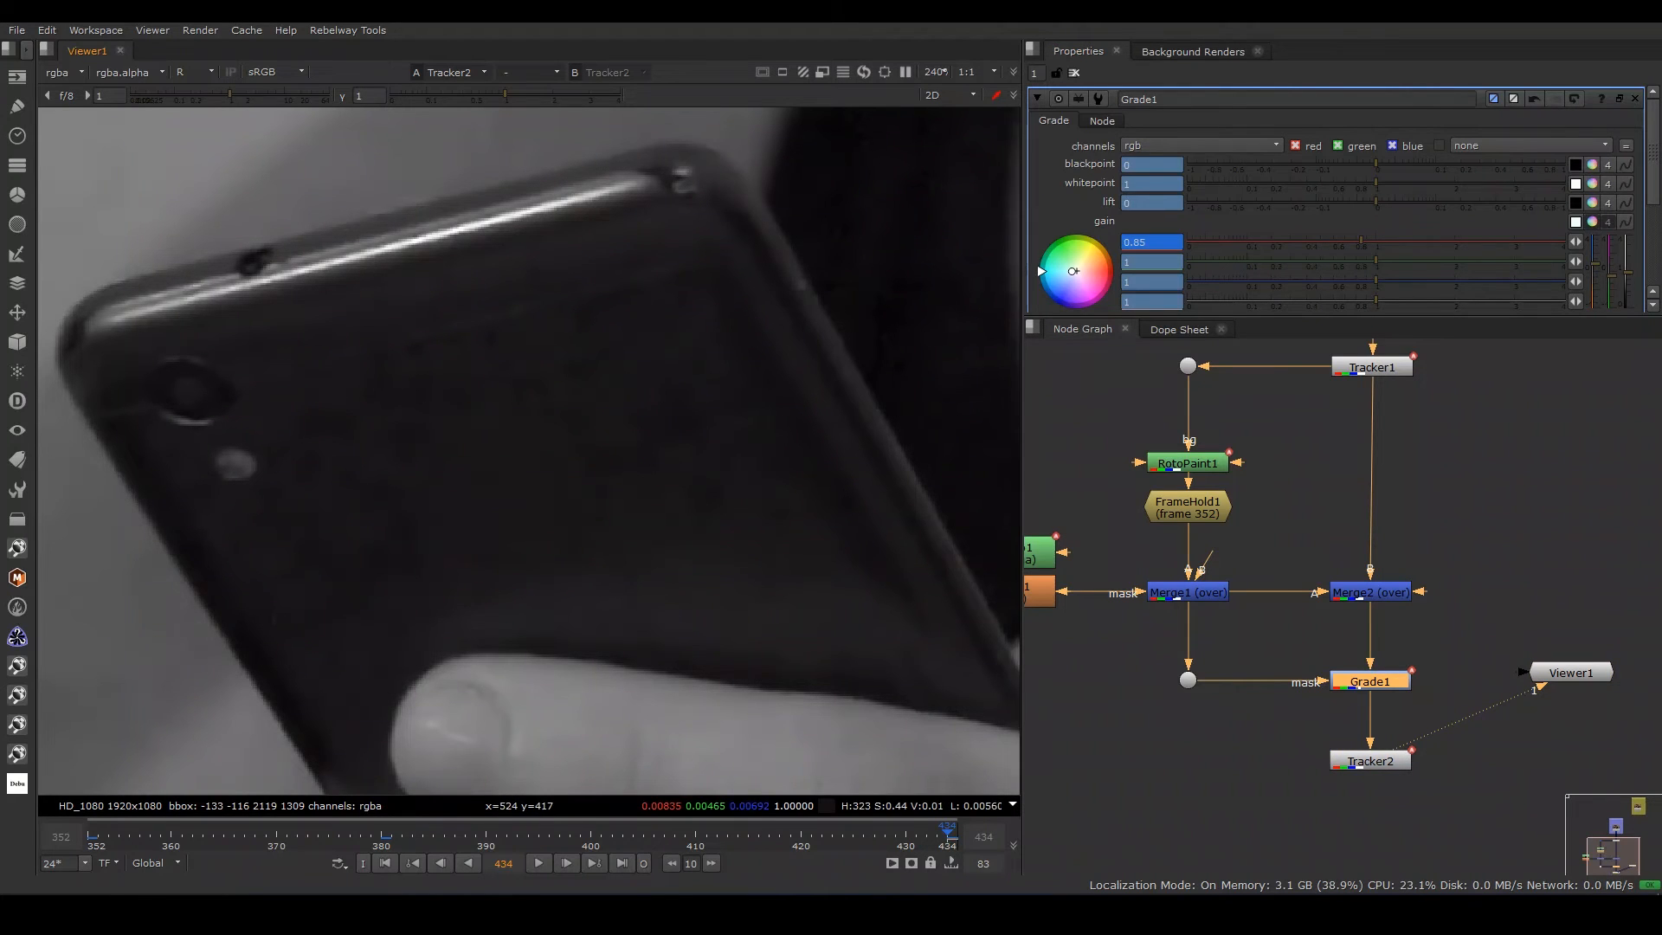
- Match the patch in the green and blue channels at frame 434 with a green gain of 0.87 and a blue gain of 0.9
key("r")
key("g")
key("b")
key("g")
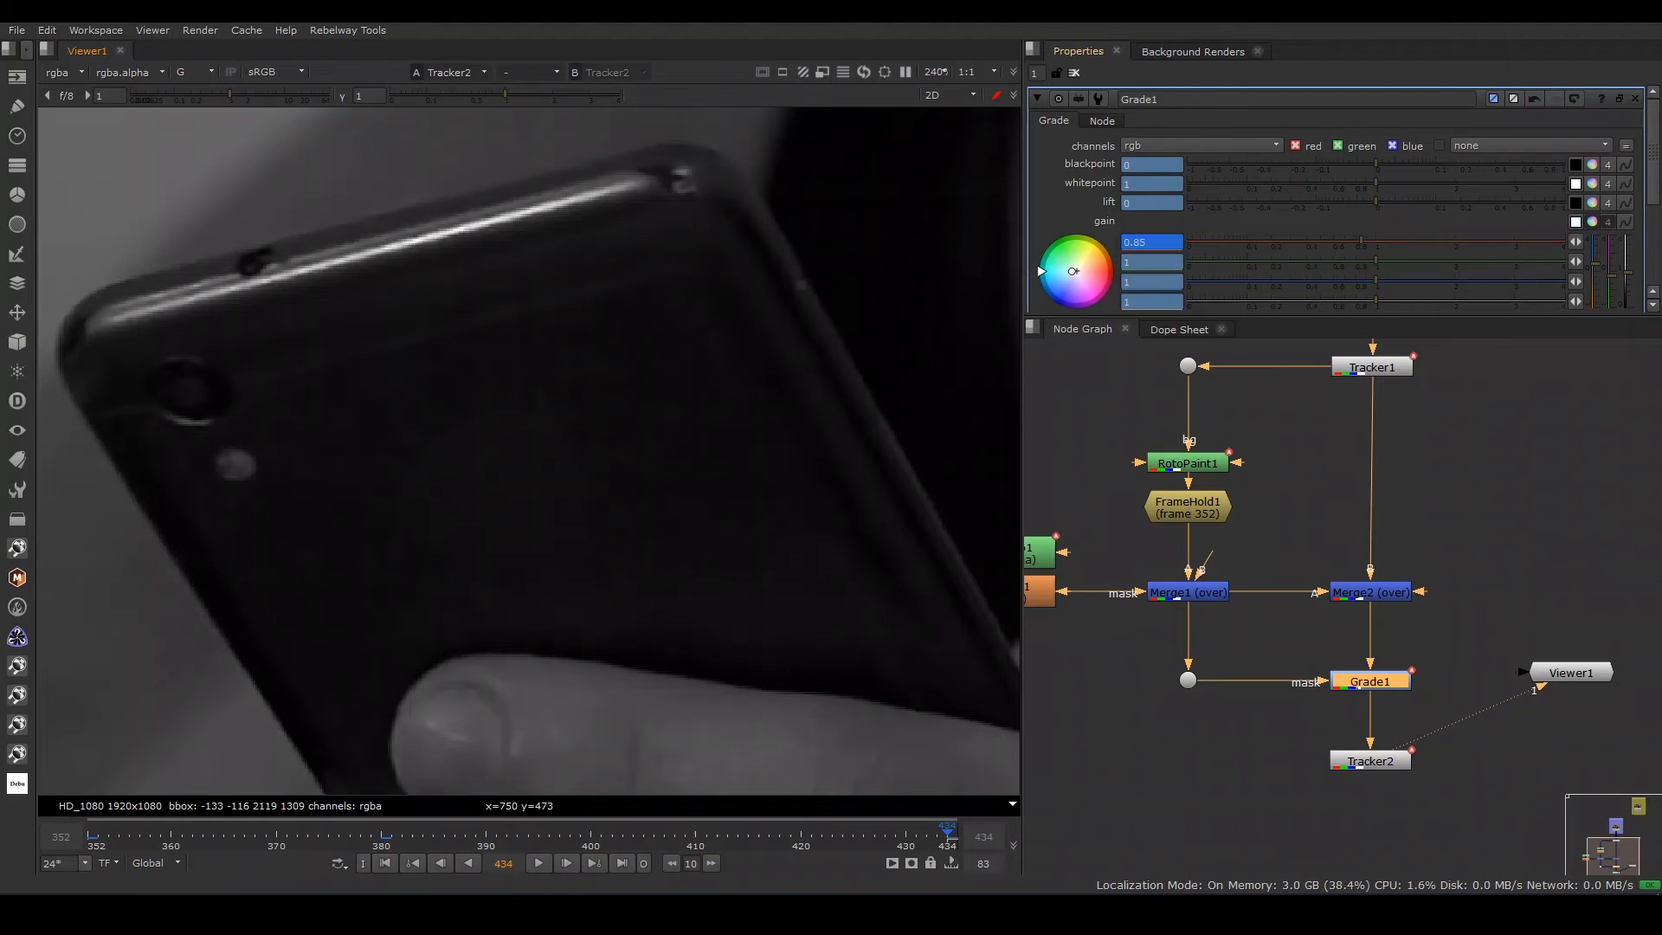
left_click_drag(1375, 261, 1365, 281)
key("b")
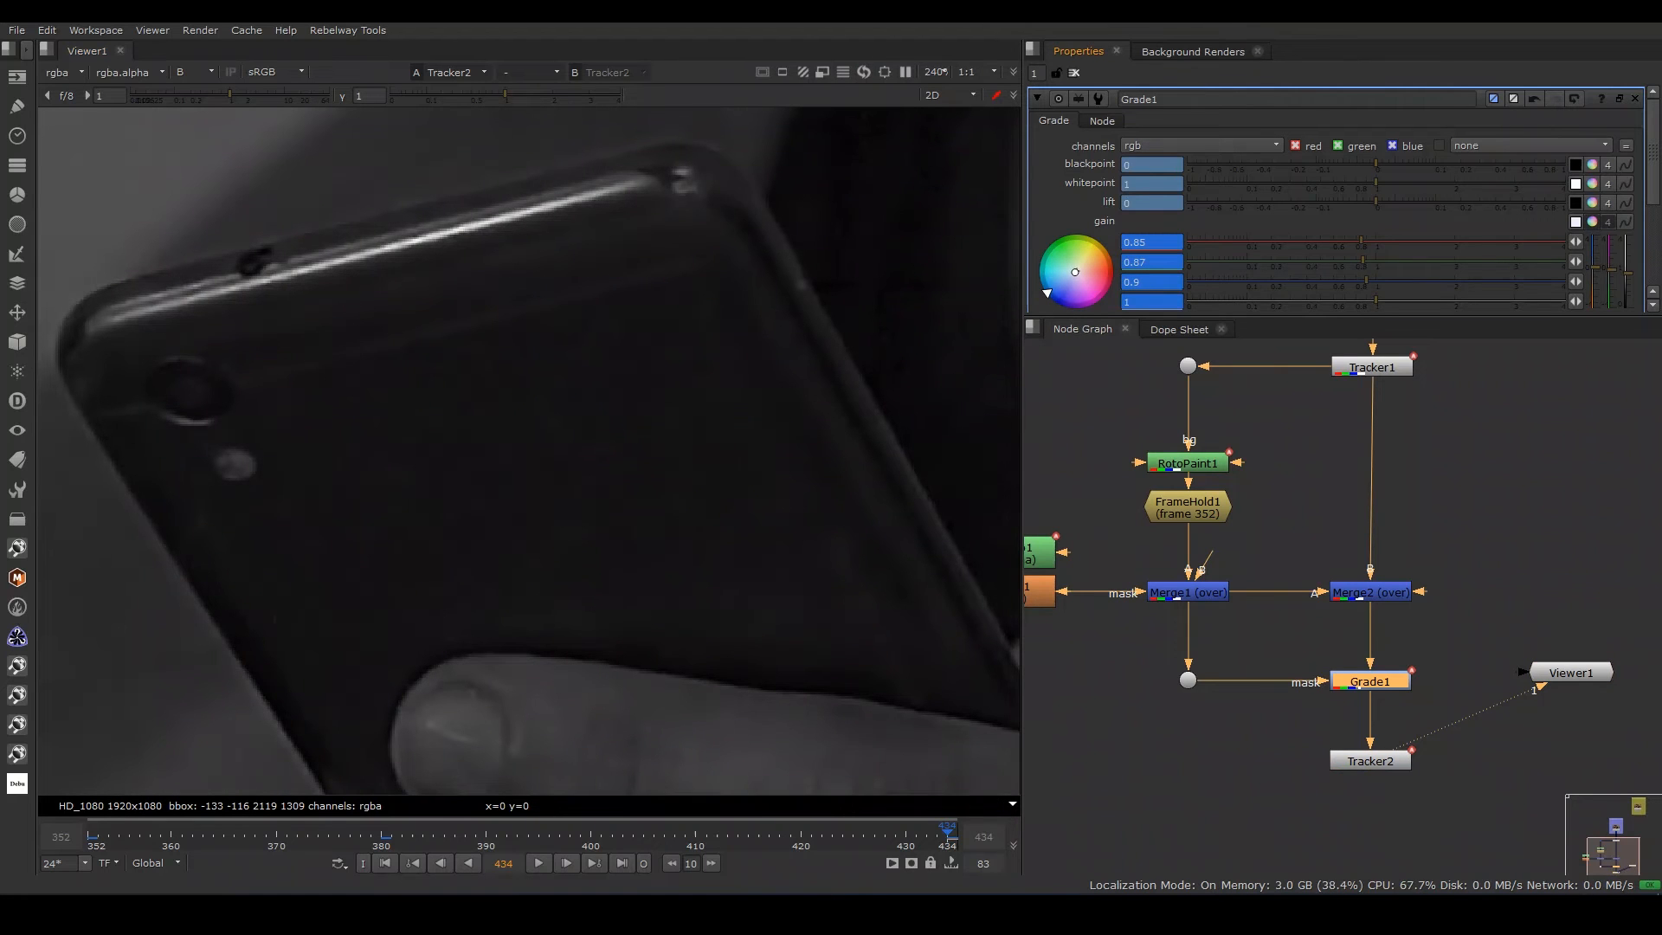
key("b")
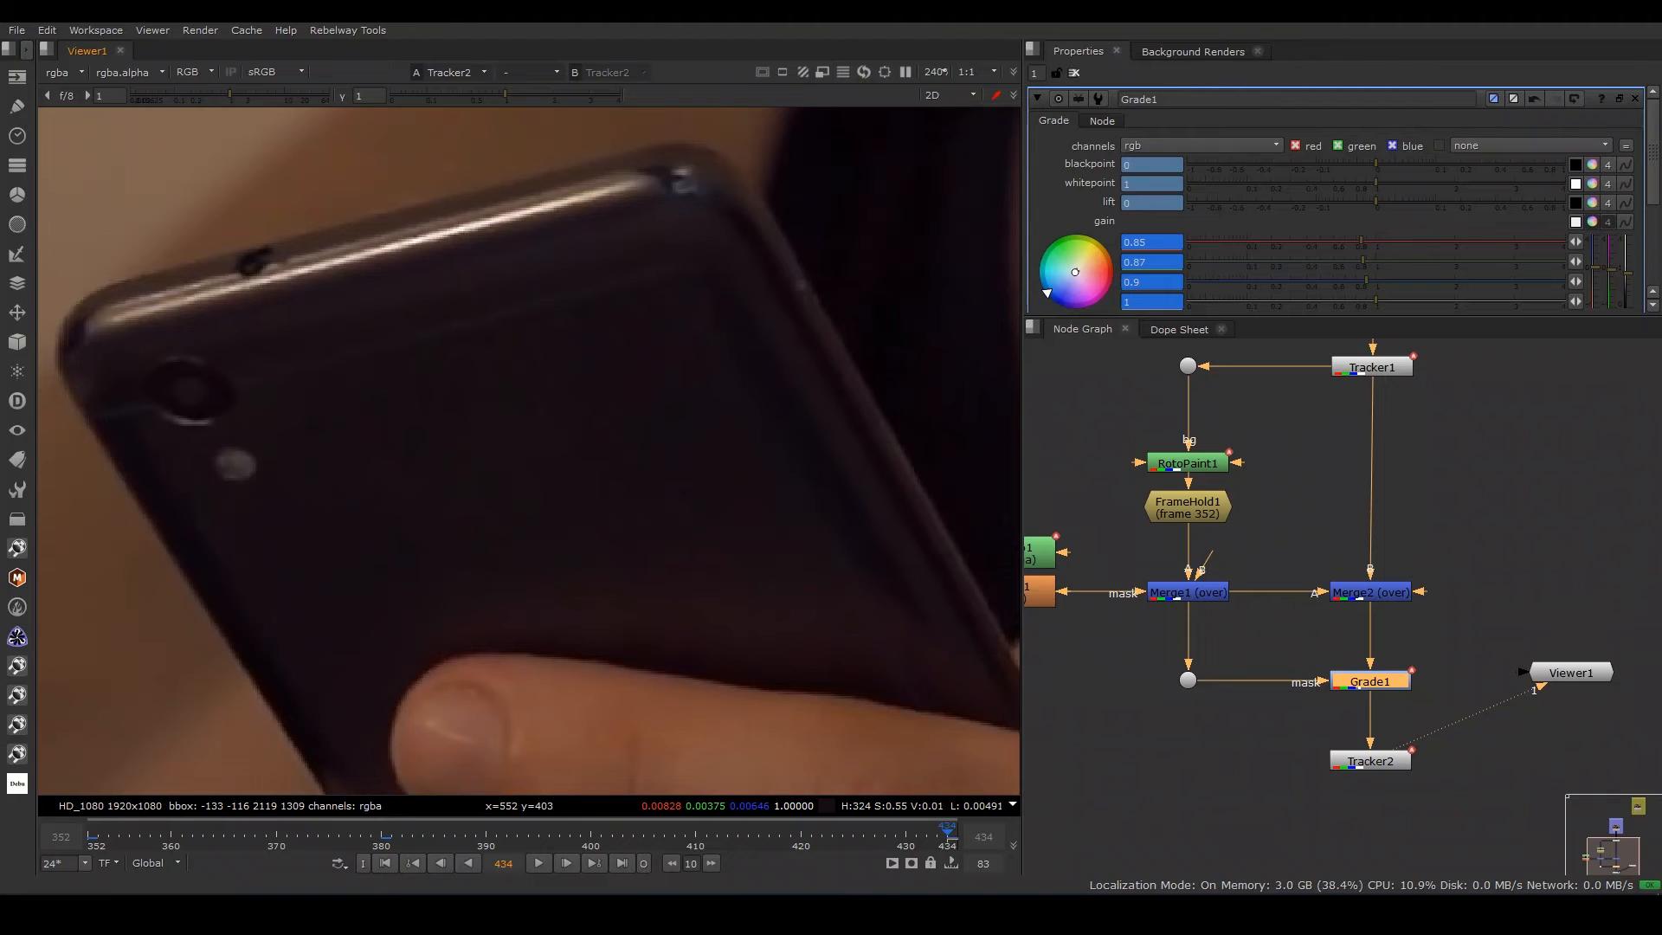
- Recheck the red channel at frame 434 and set the Grade's red gain to 0.82
key("r")
key("g")
key("r")
left_click_drag(1360, 241, 1356, 241)
- Soften the patch mask with a Blur size of 10.6 and an ellipse feather of 10, and return to the Grade in full colour
middle_click_drag(1167, 421, 1283, 411)
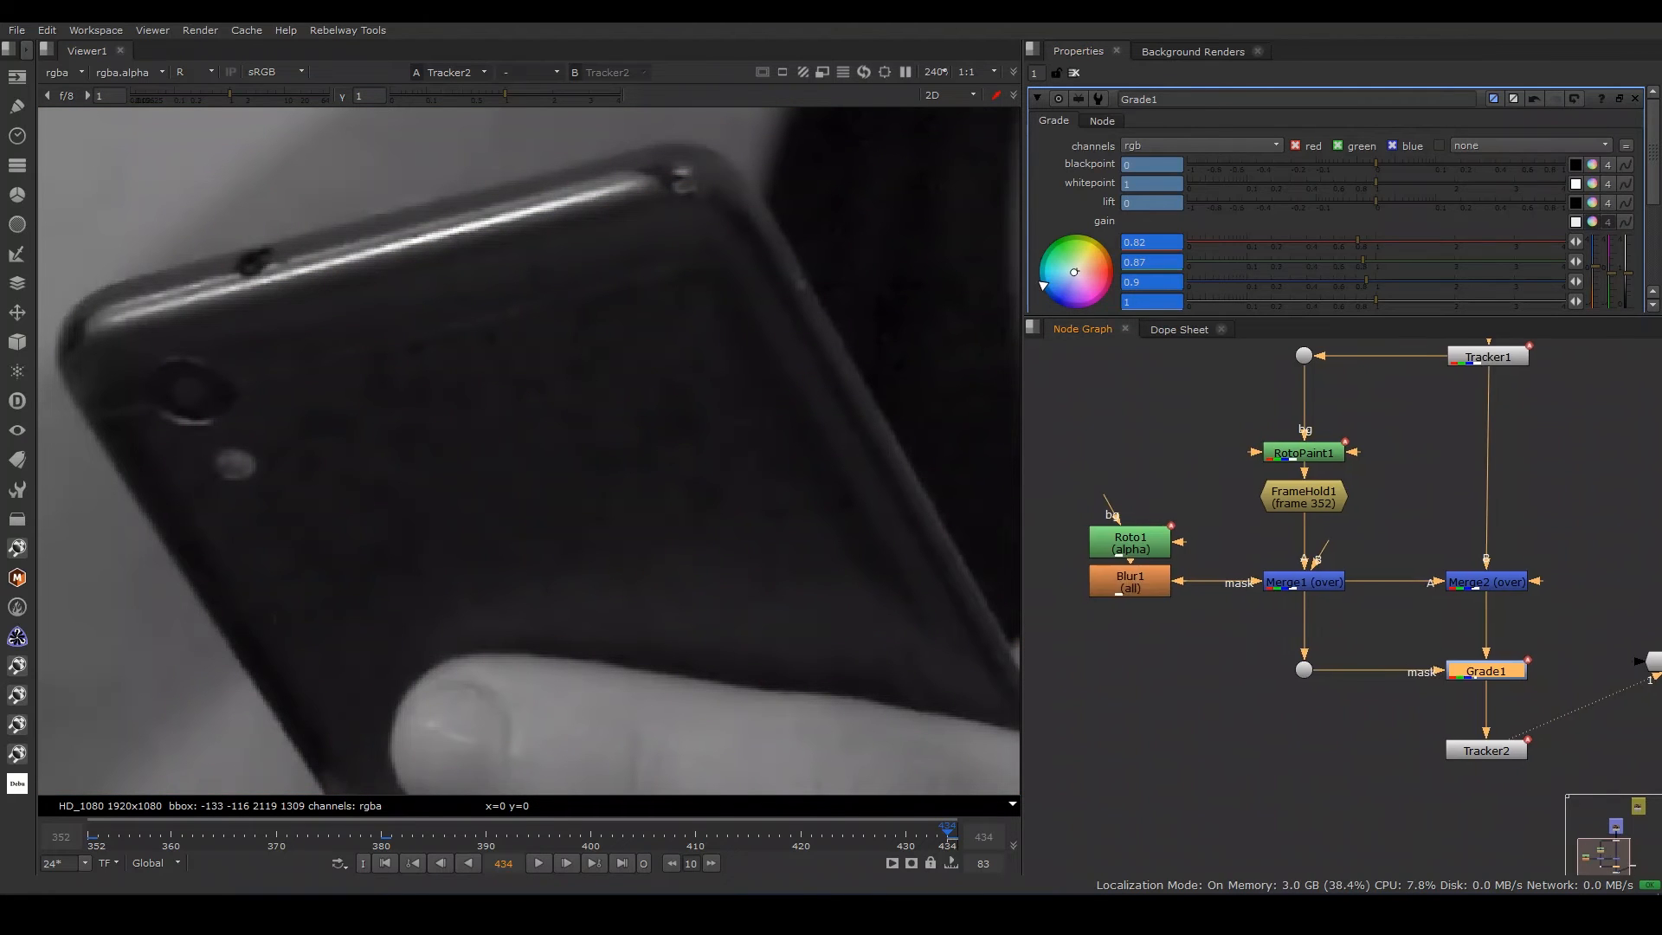
double_click(1130, 582)
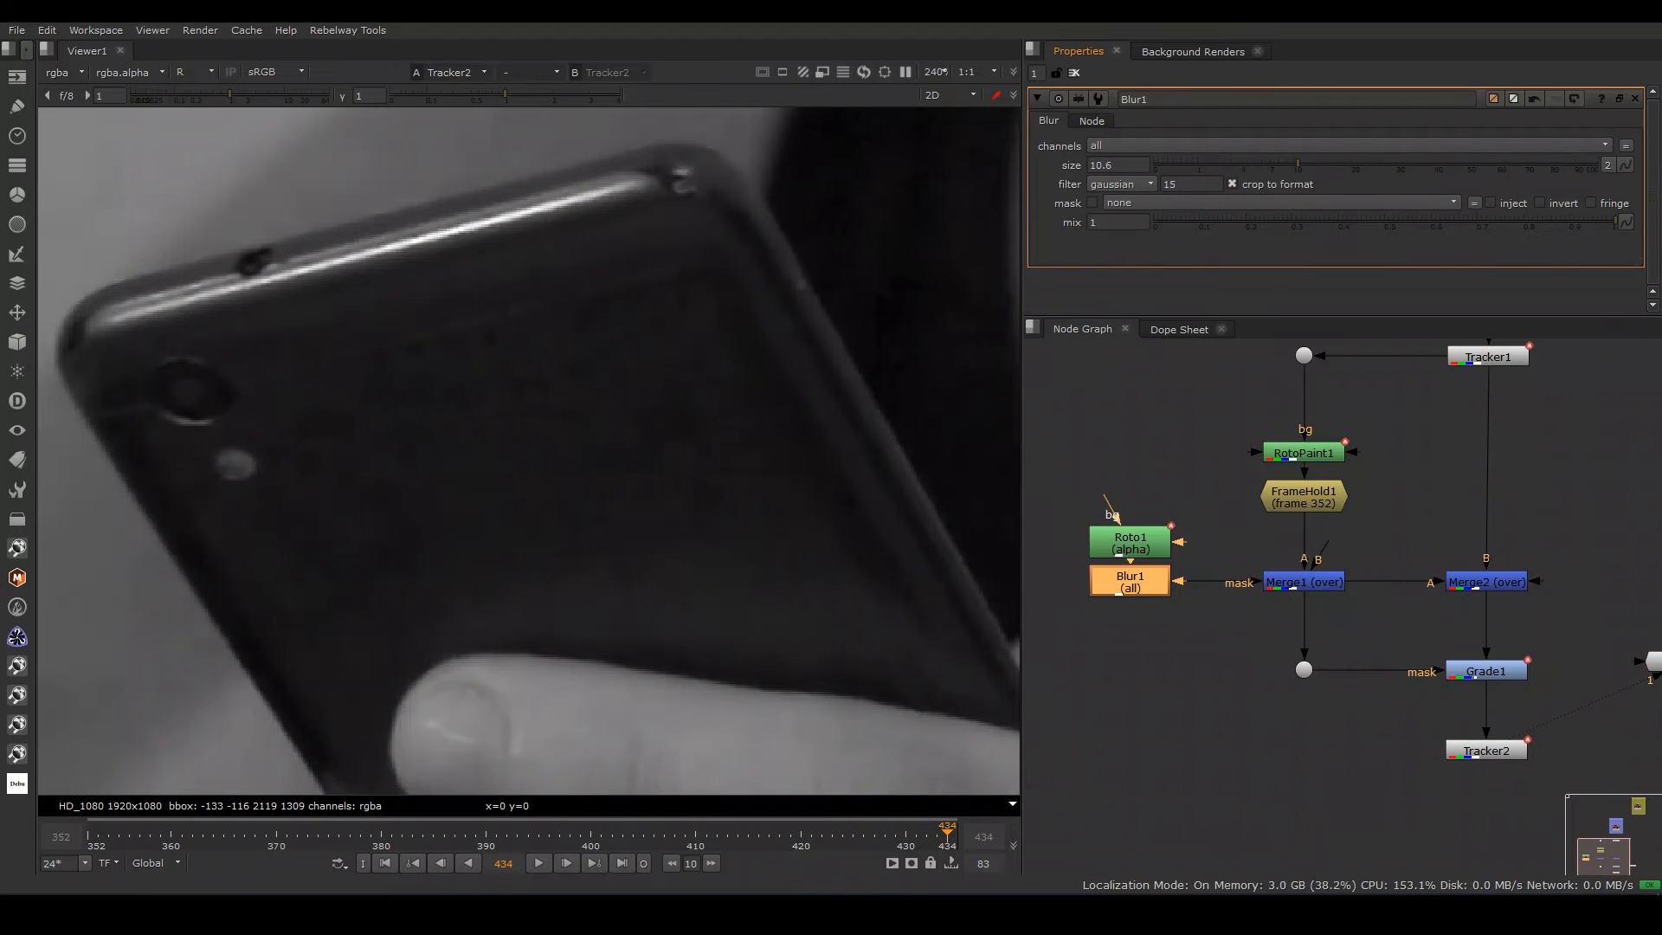
double_click(1129, 543)
scroll(1125, 233, "down", 3)
left_click(1113, 257)
right_click(707, 347)
left_click(750, 370)
left_click_drag(1369, 133, 1435, 132)
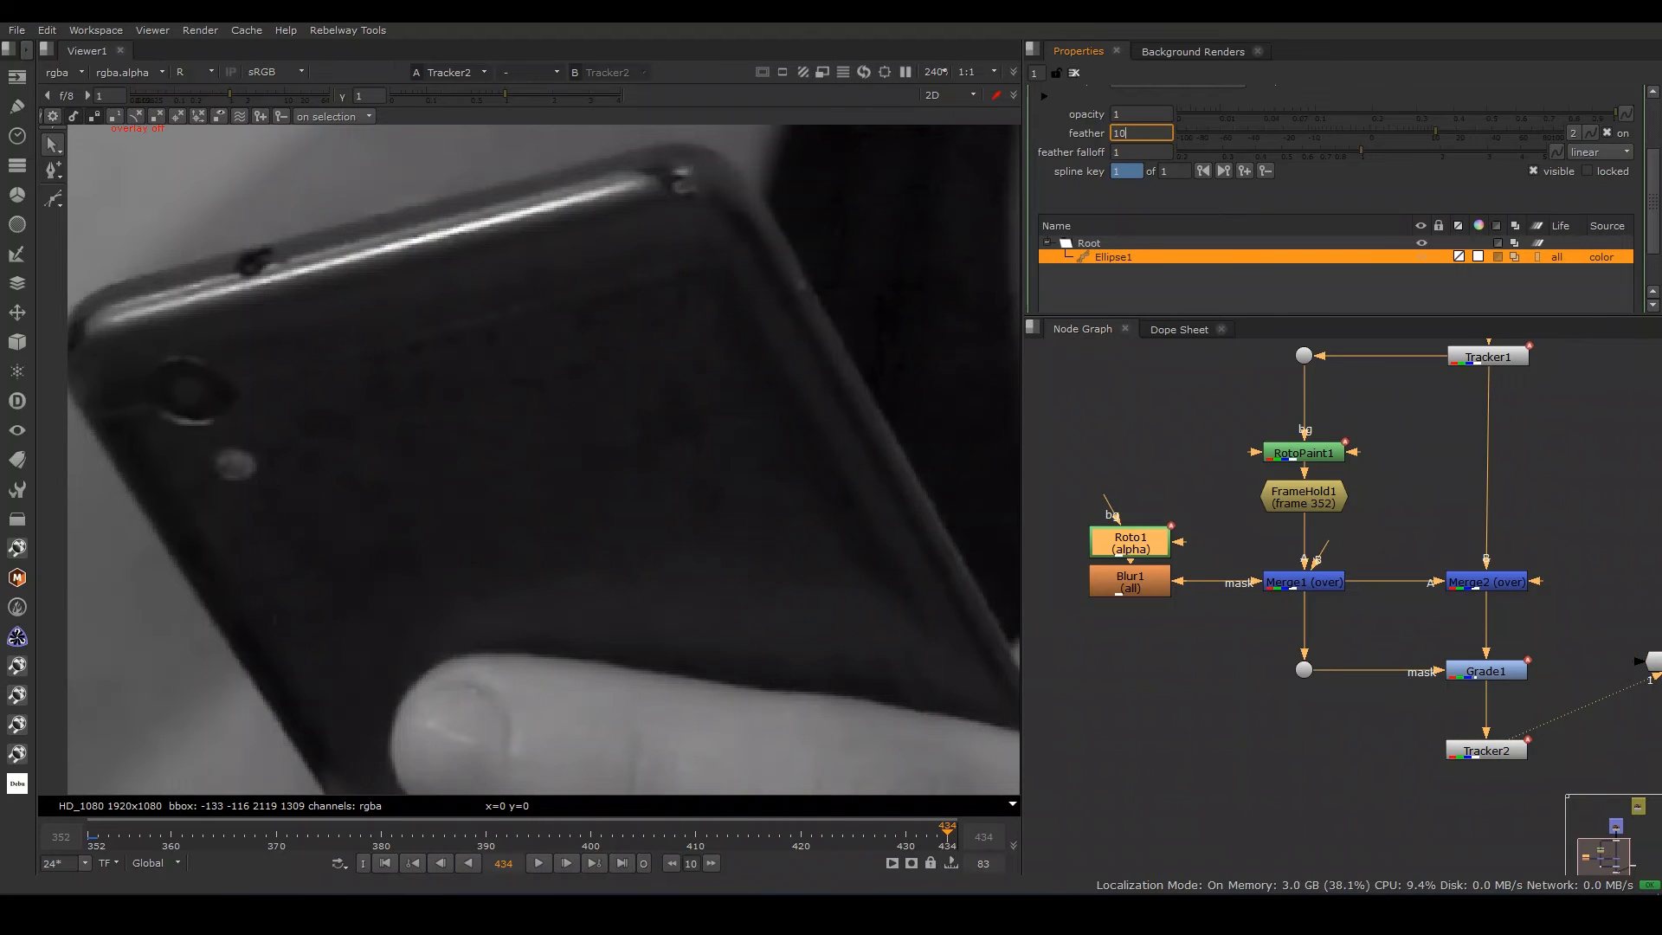
left_click(1250, 471)
double_click(1487, 671)
key("r")
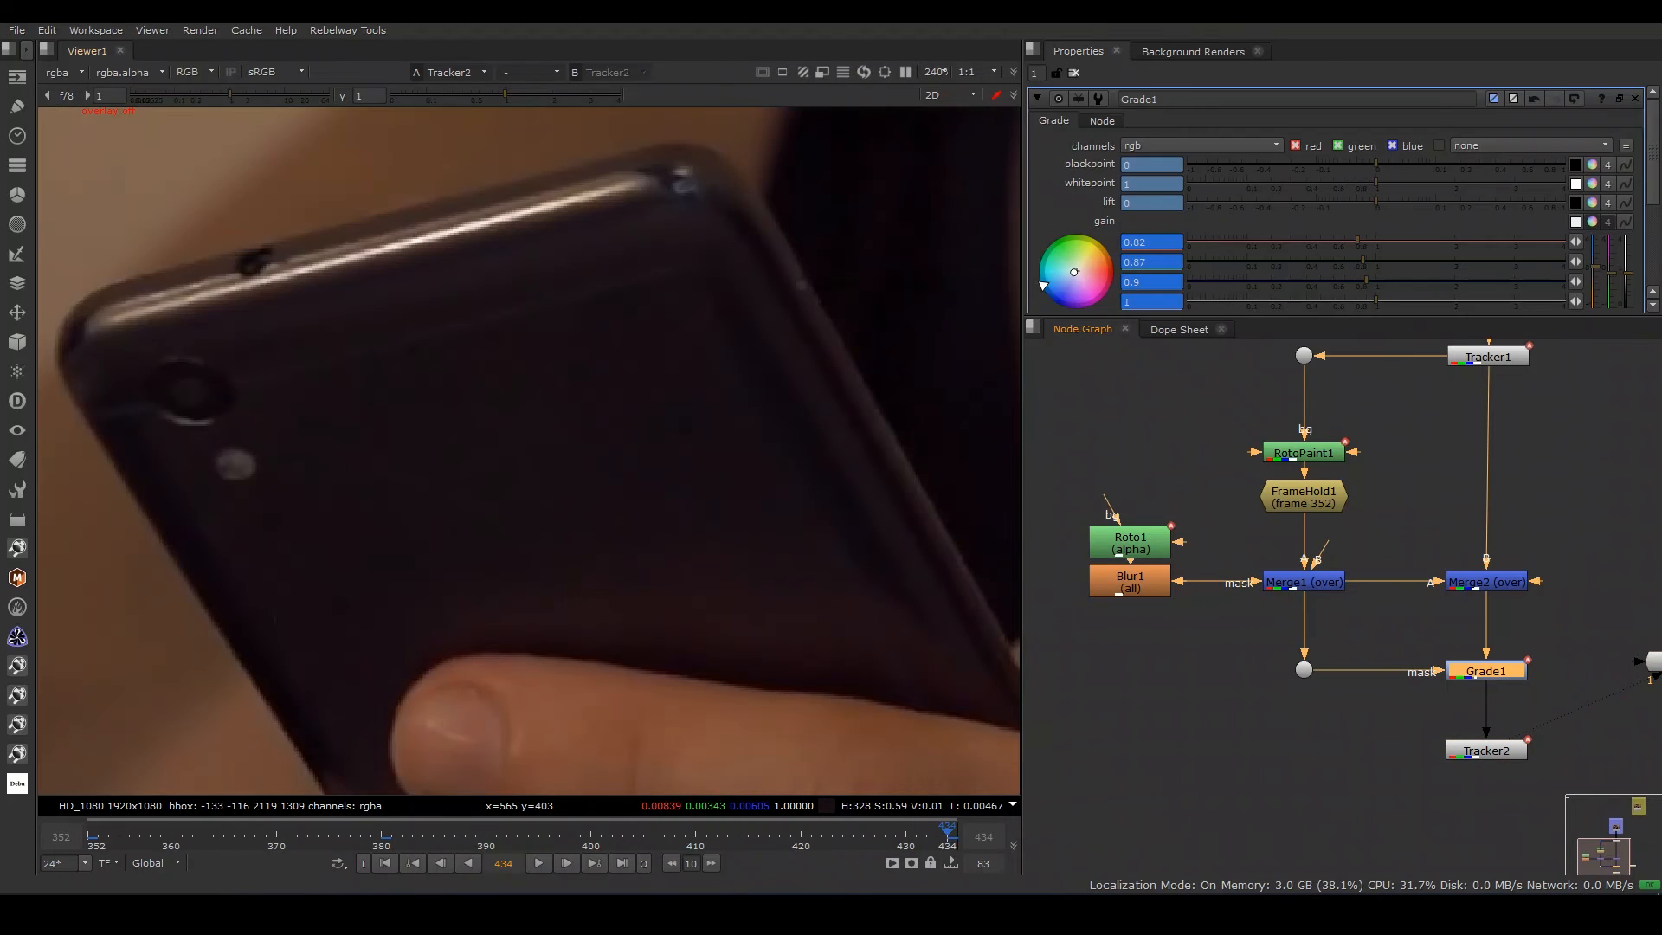
- At frame 410, match the patch per channel with a Grade gain of 0.8 red, 0.77 green and 0.84 blue
left_click(695, 836)
key("r")
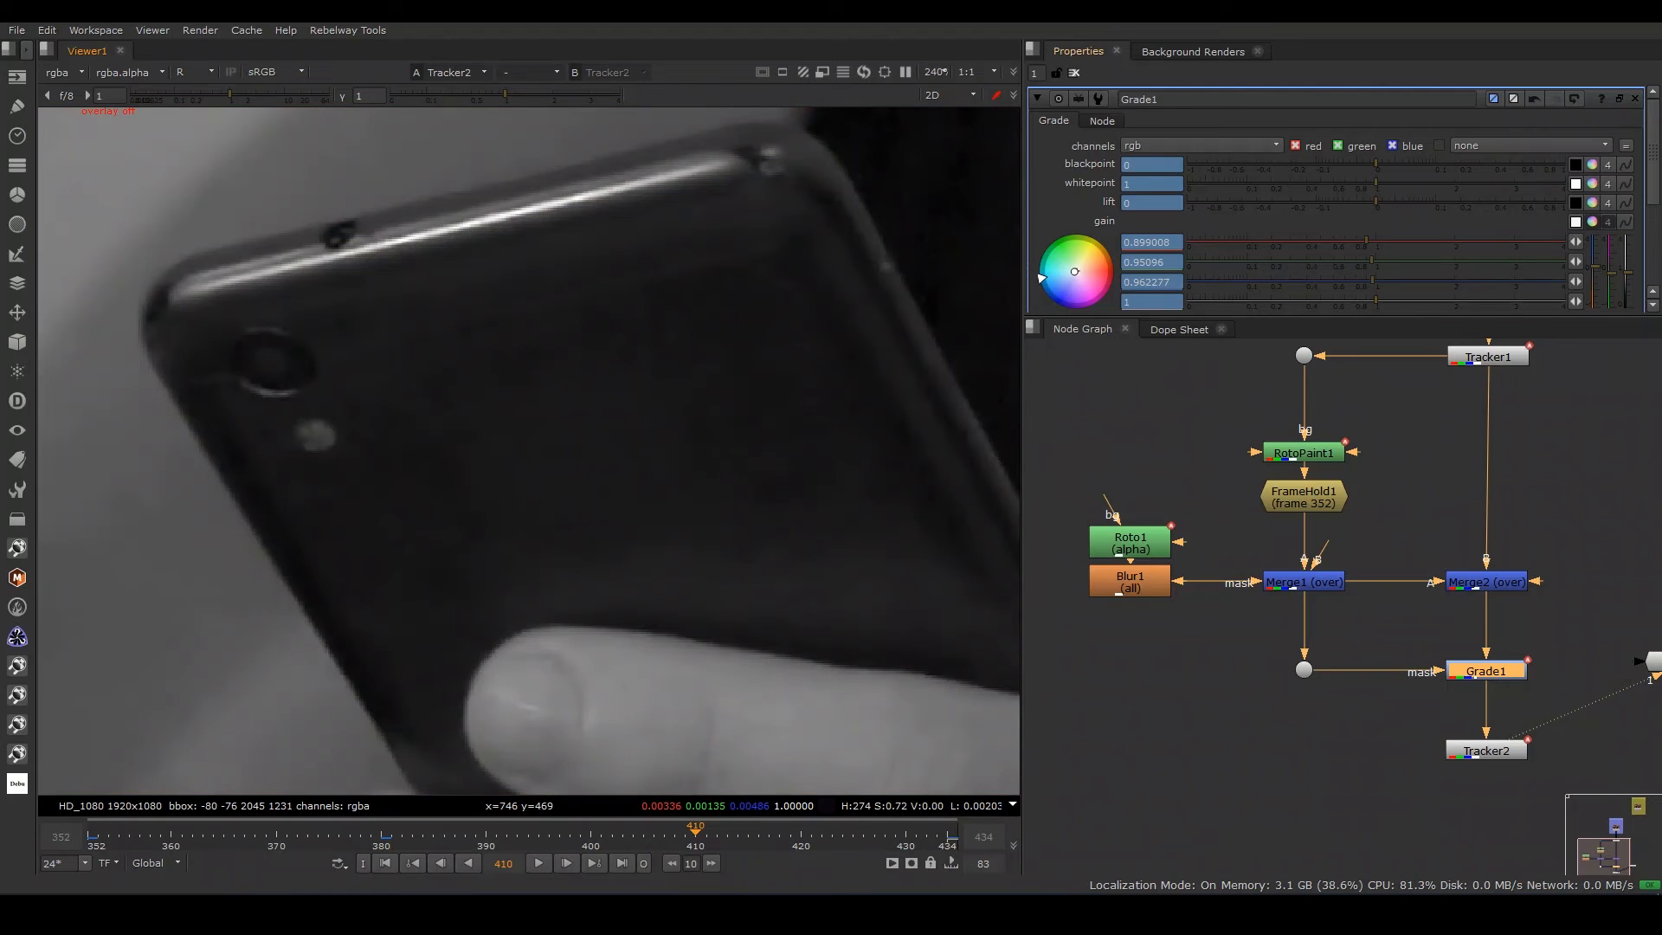
left_click(1356, 241)
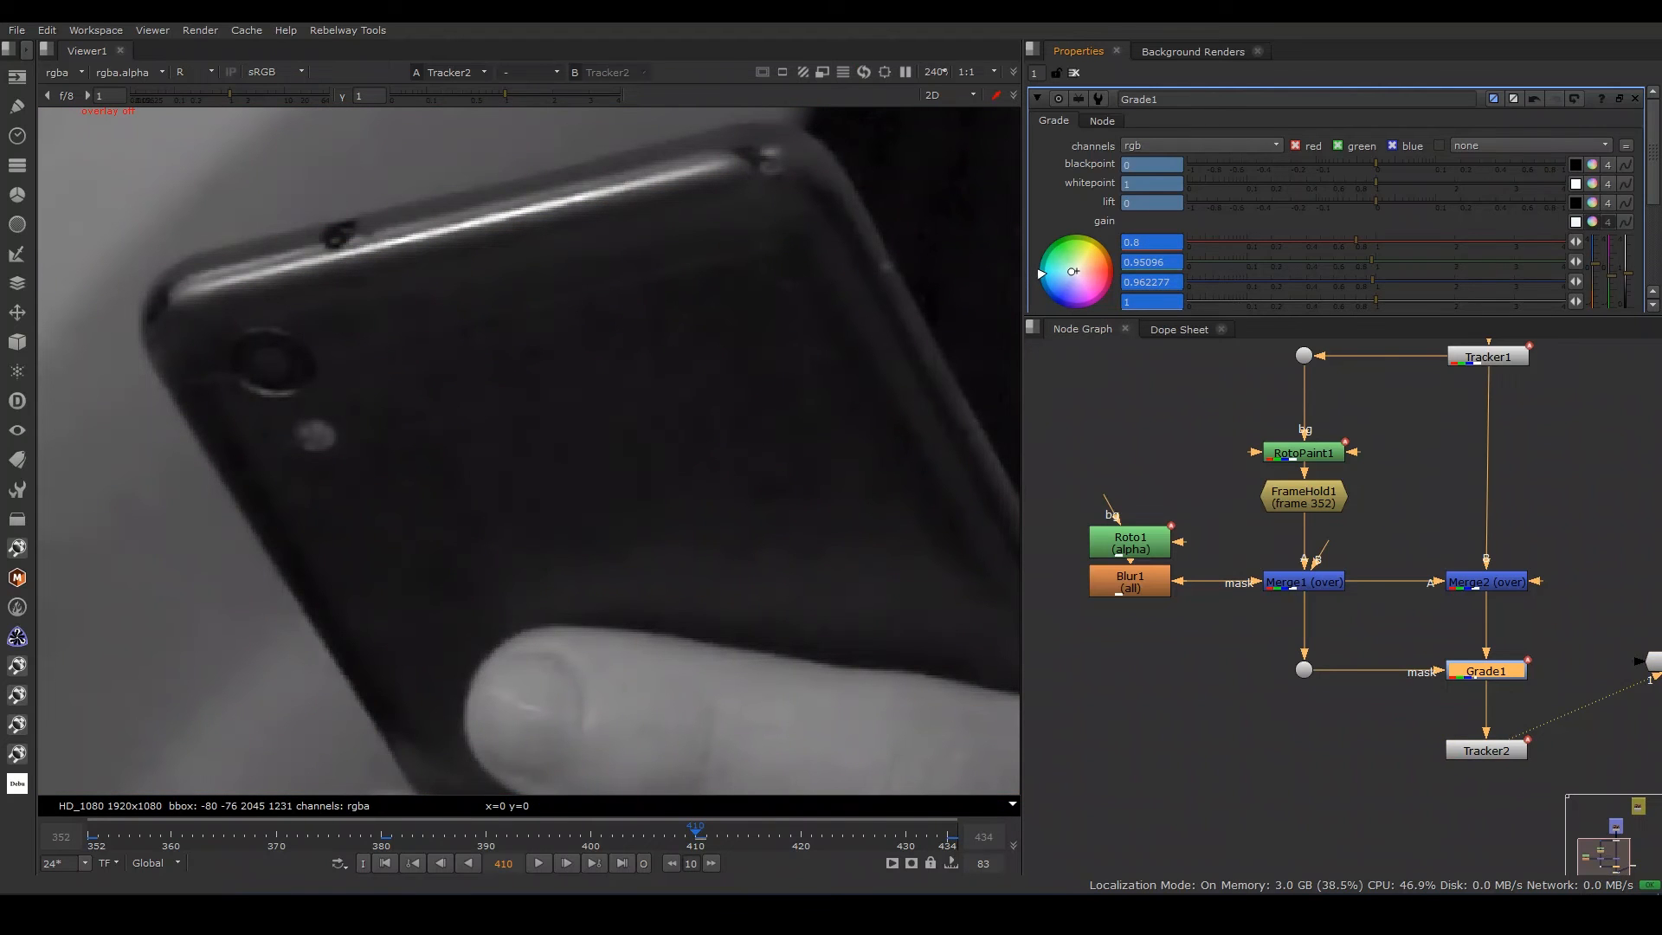
key("g")
left_click(1357, 261)
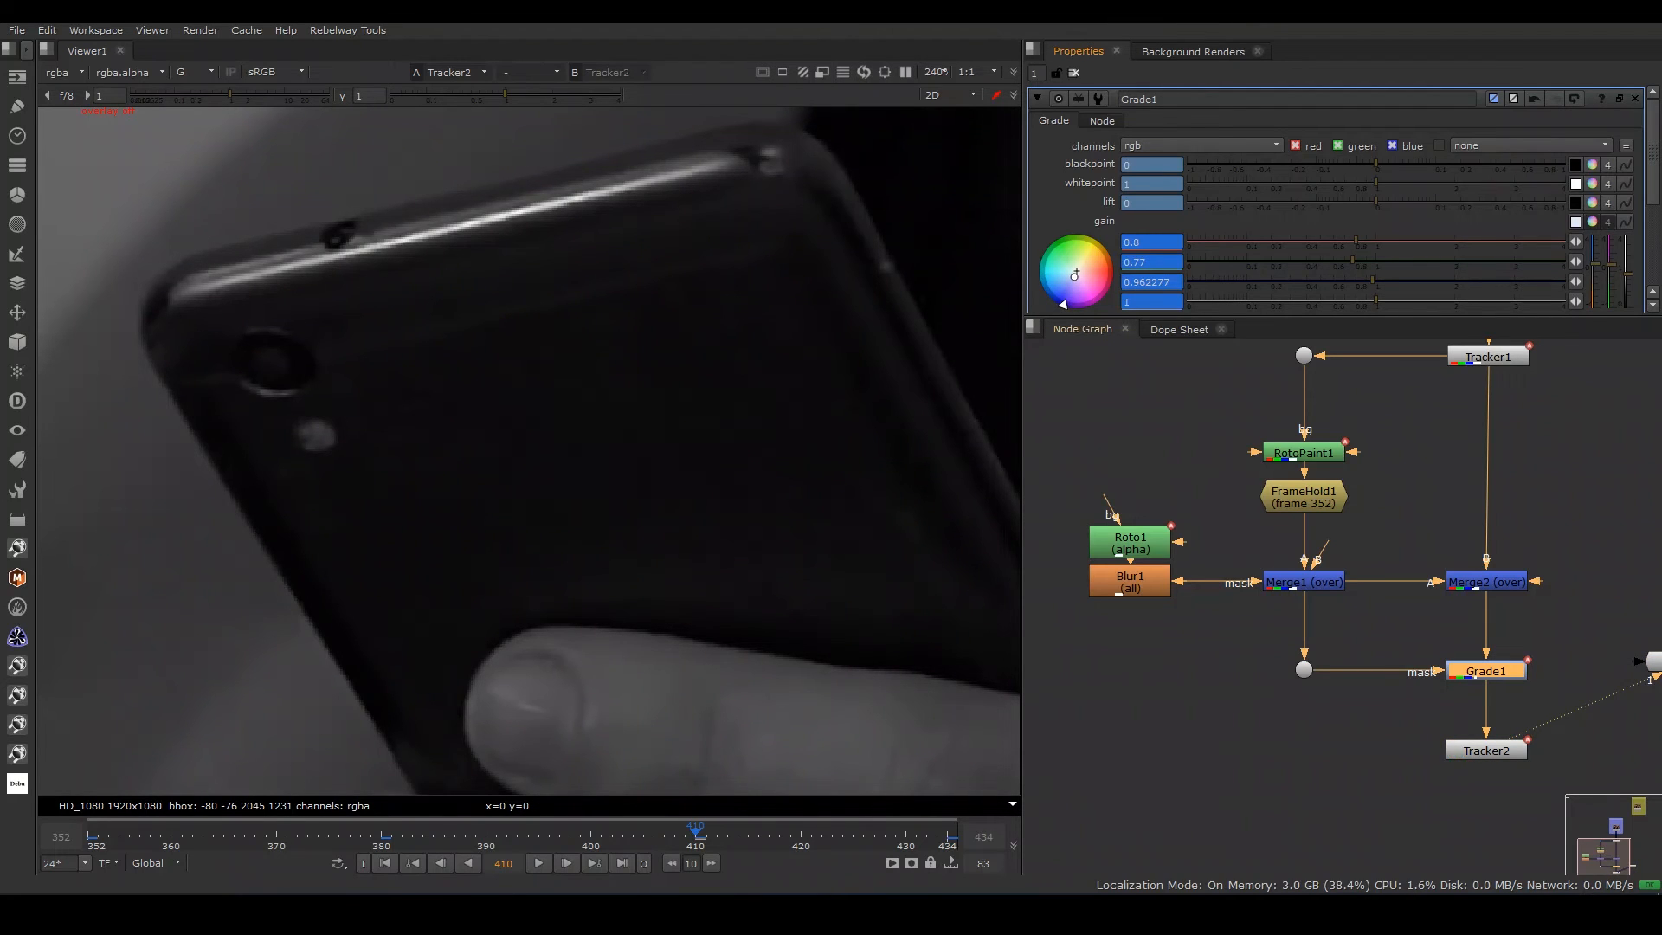
key("b")
left_click_drag(1074, 275, 1075, 273)
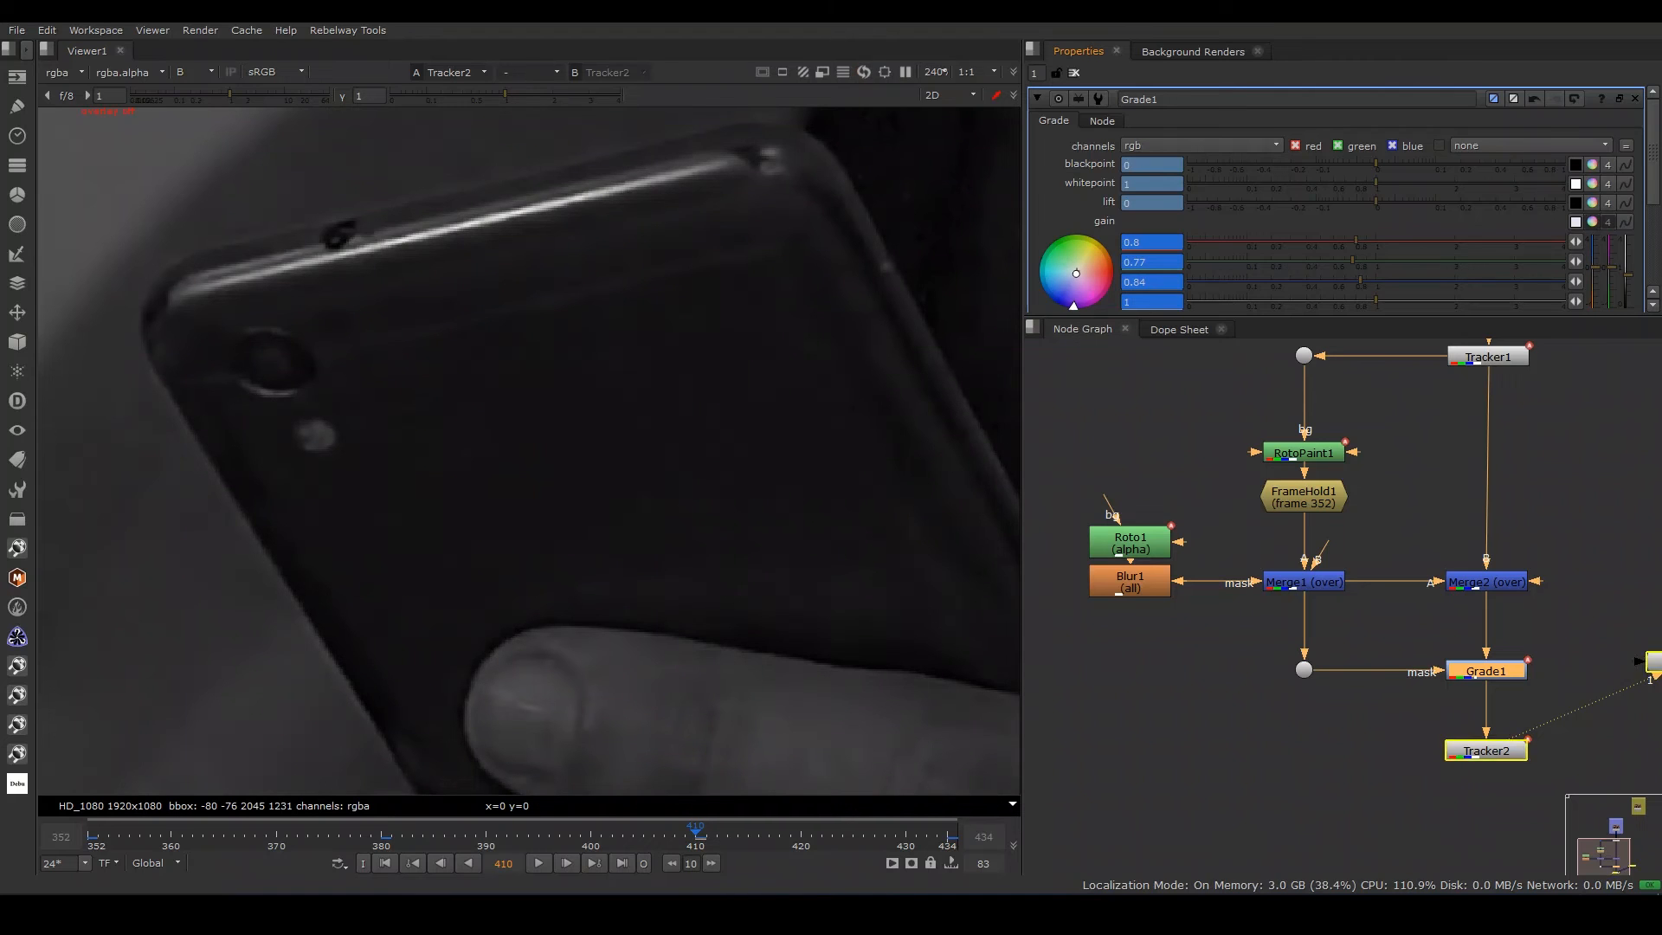
- Go to frame 422, return to full colour and play the shot to check the graded patch in motion
left_click_drag(539, 836, 821, 836)
middle_click_drag(580, 485, 531, 496)
key("b")
scroll(532, 496, "down", 2)
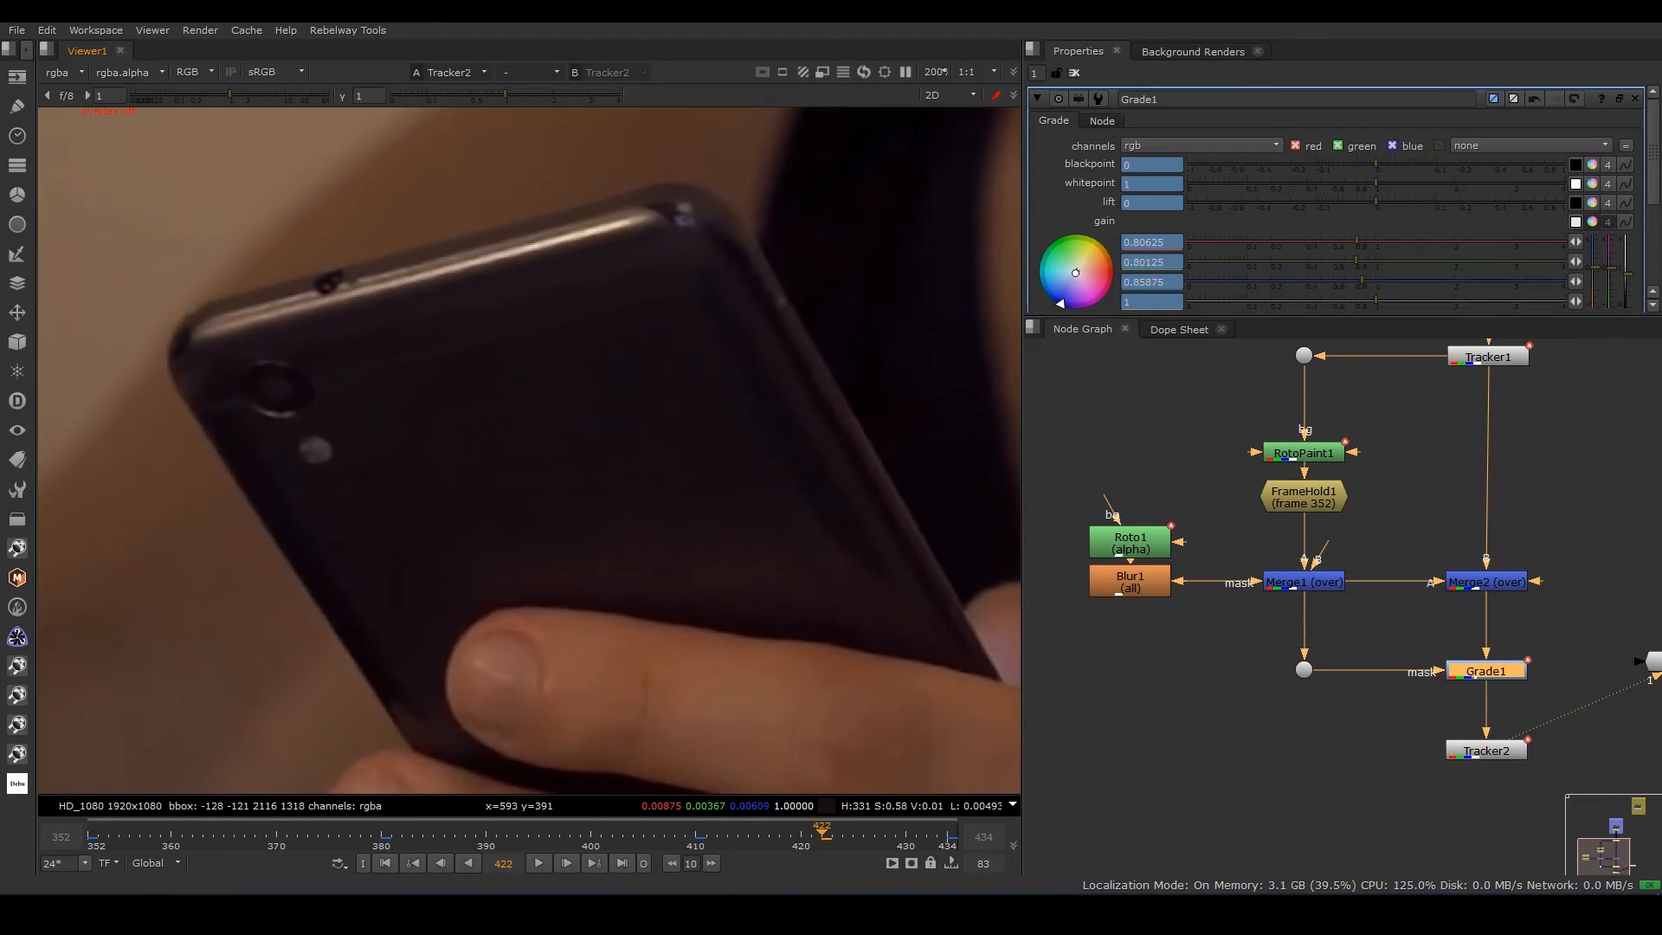
scroll(531, 496, "down", 1)
left_click(538, 863)
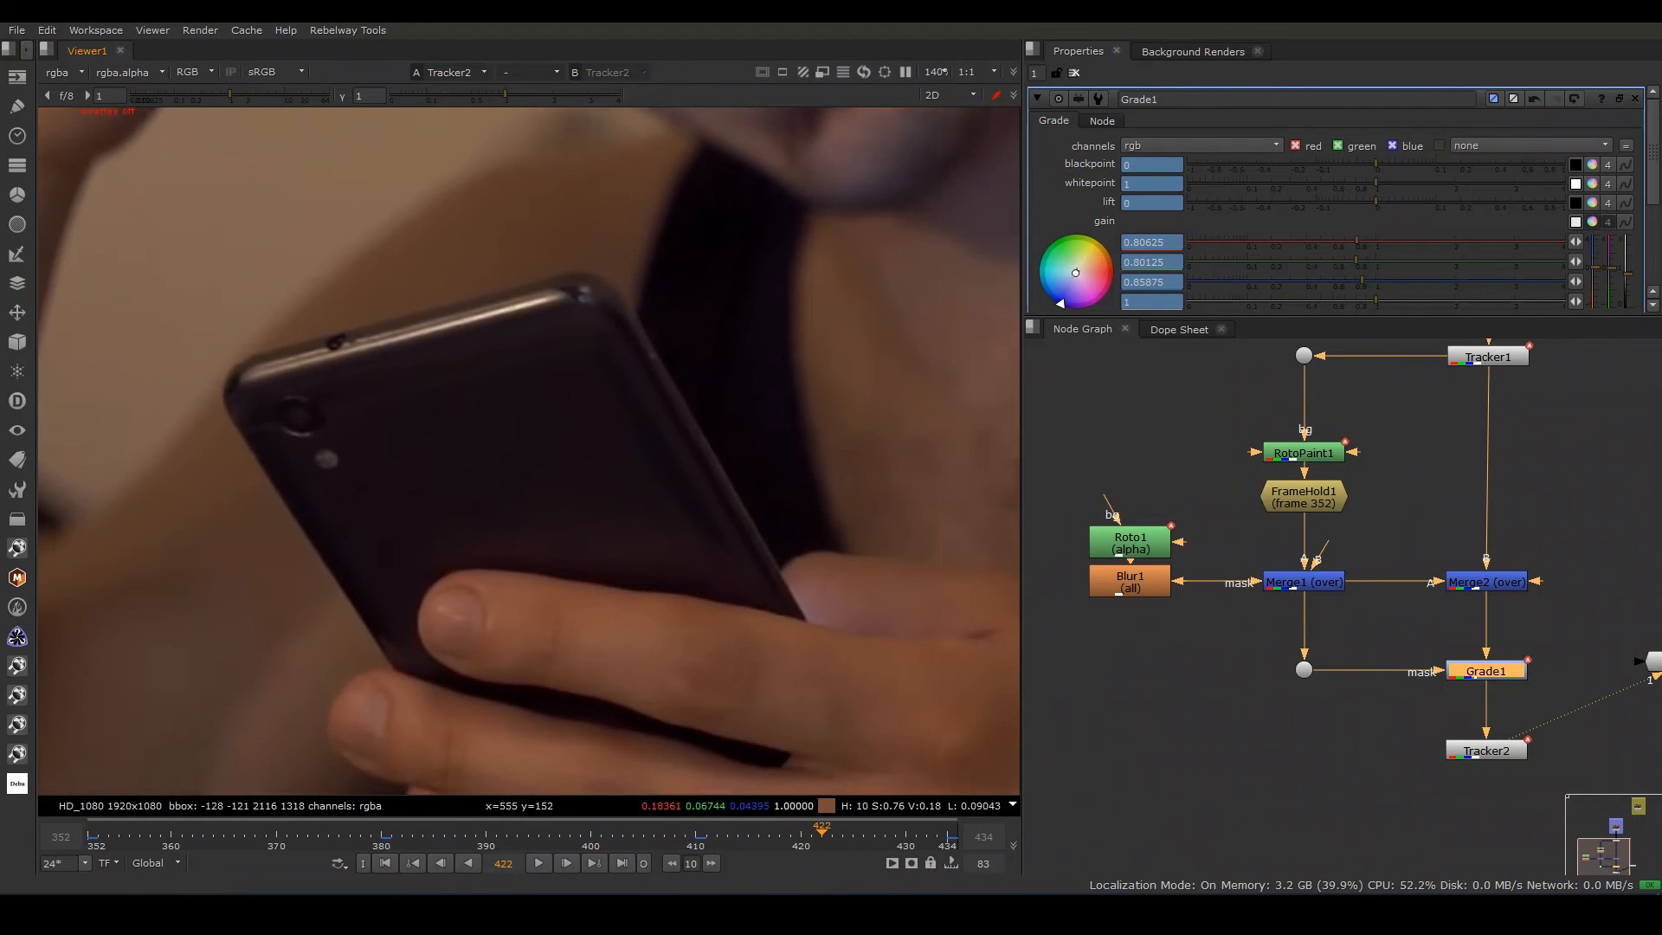
left_click(539, 863)
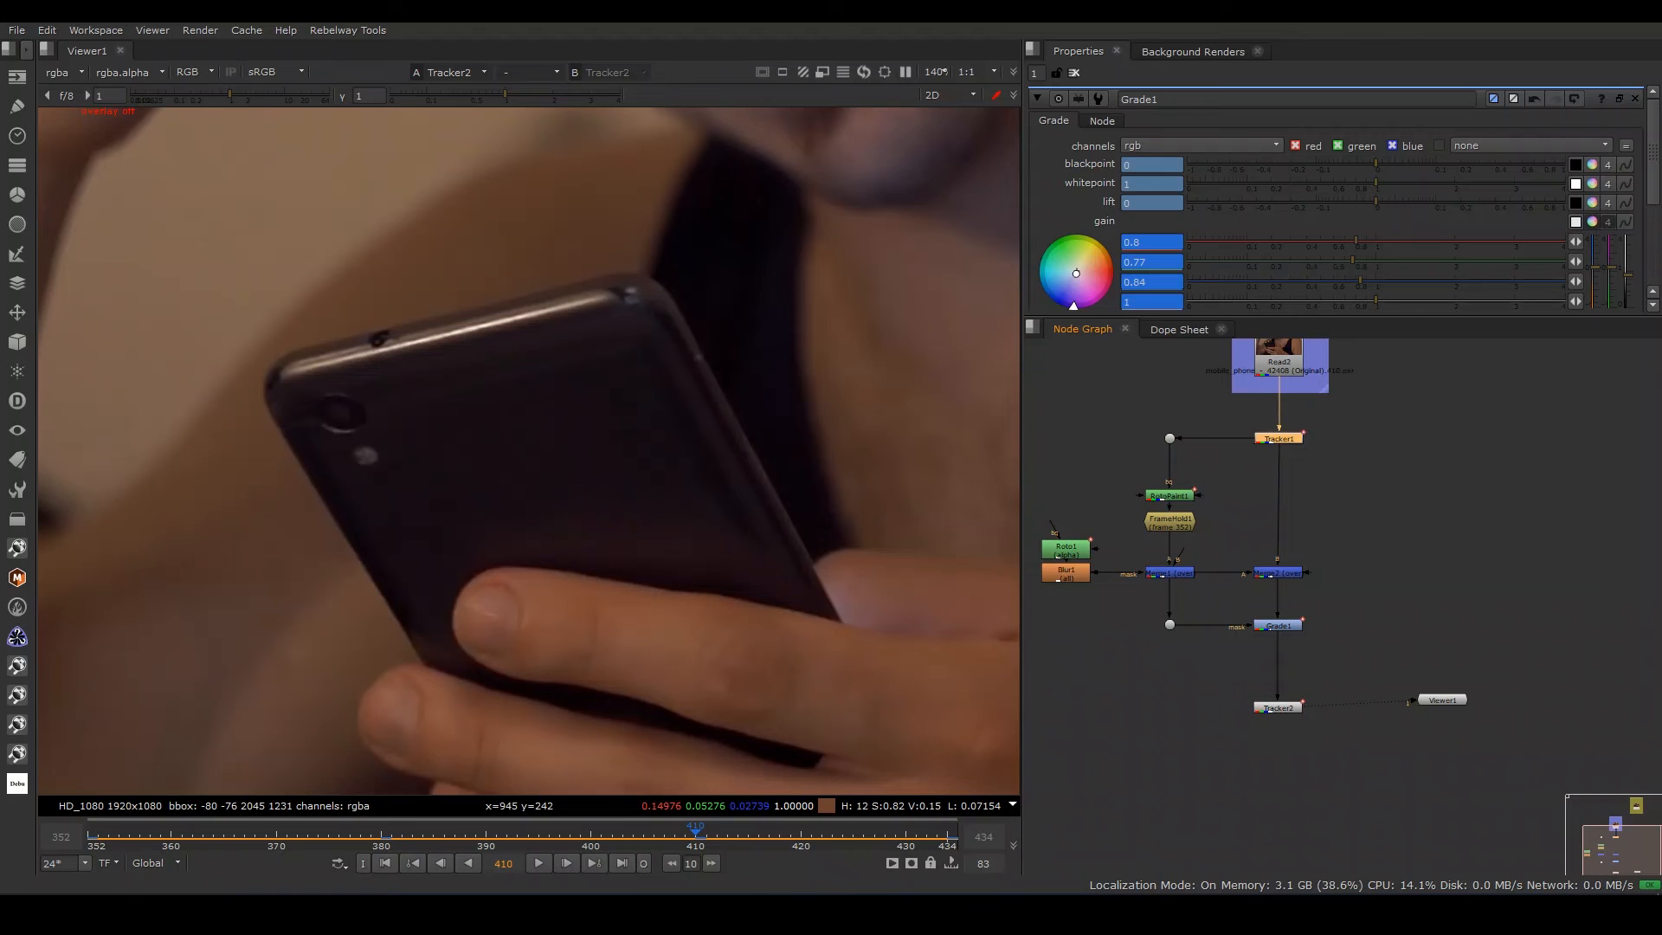
- Add a Backdrop around the Tracker1 node and label it stabillize
key("Tab")
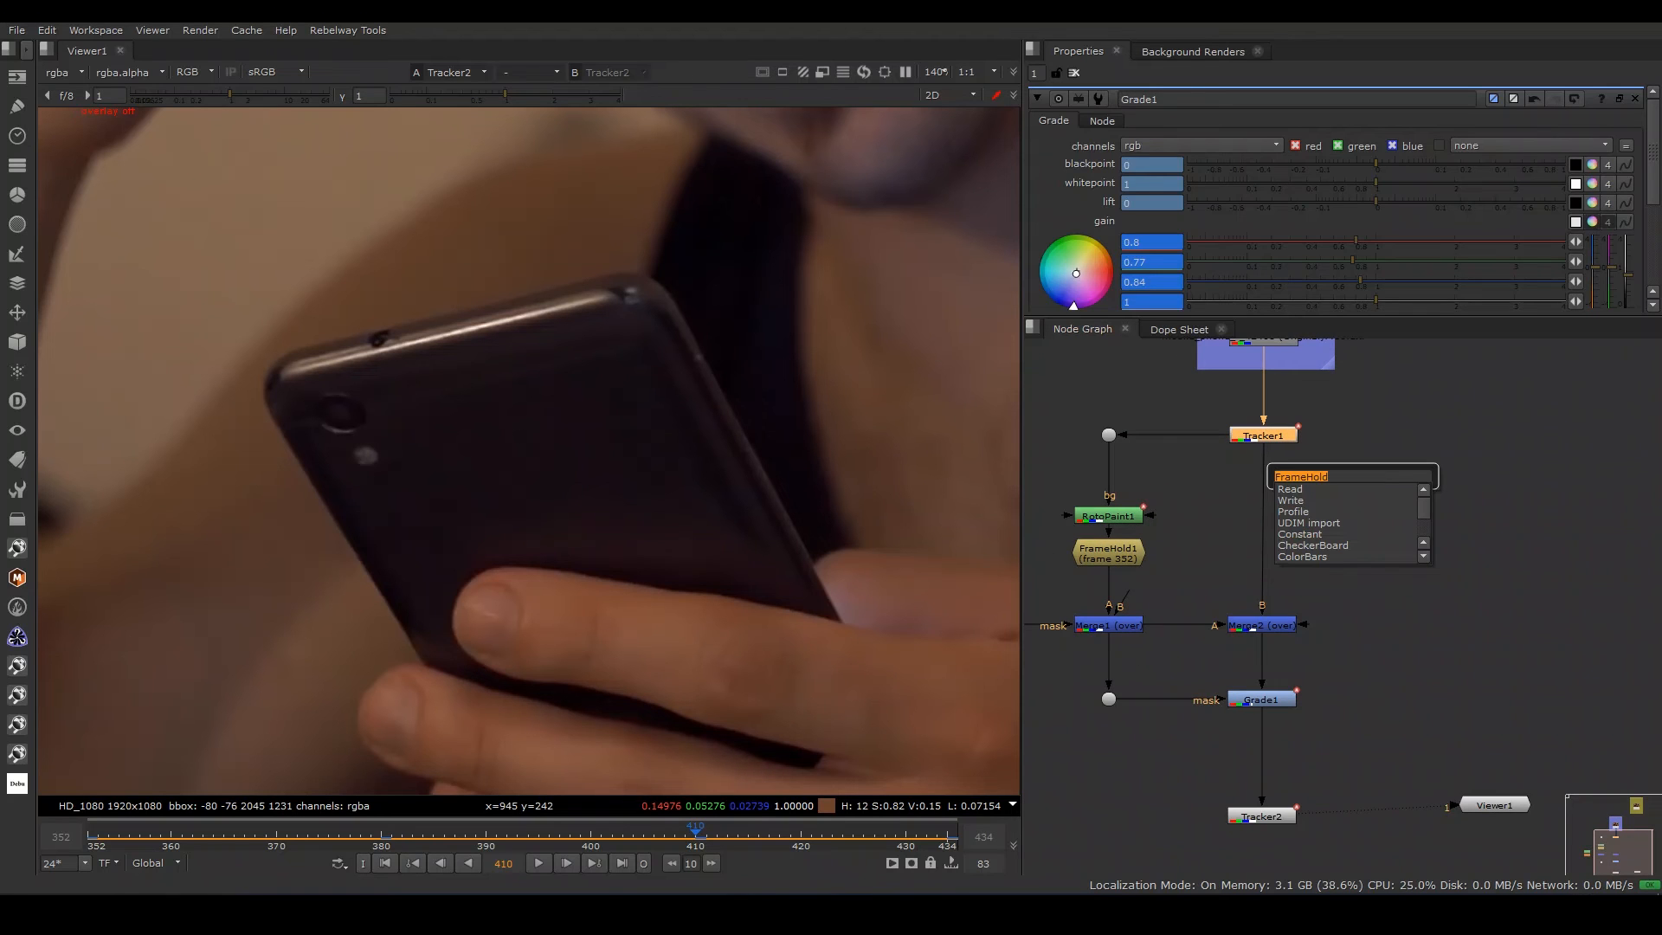
type("backdrop")
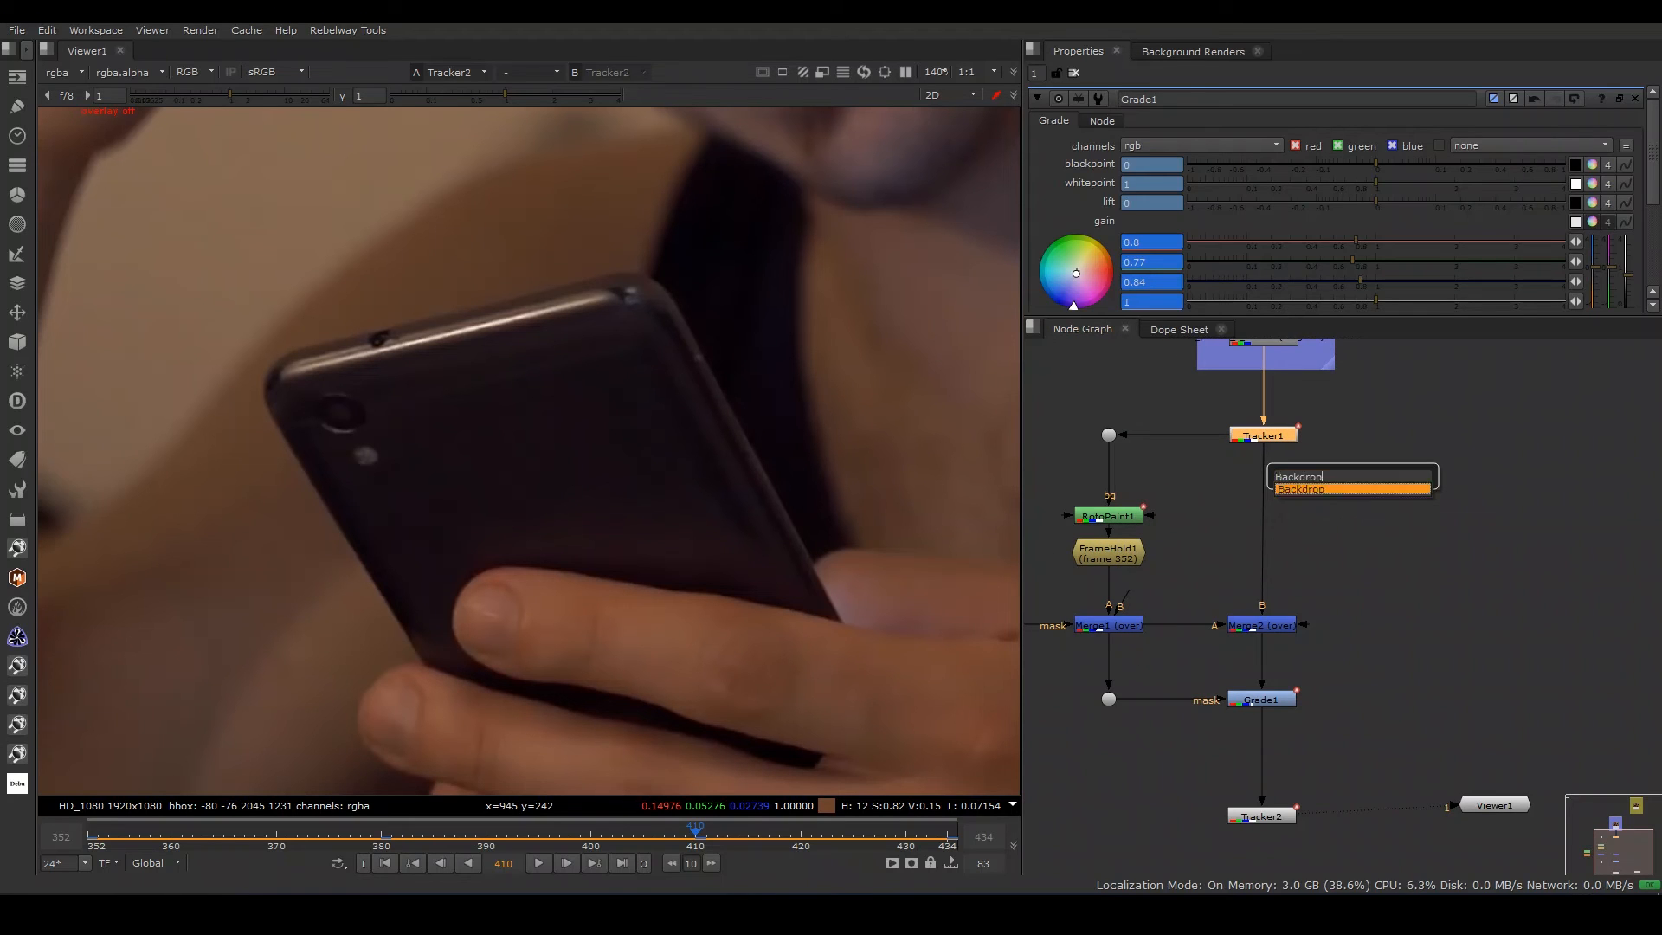
key("Return")
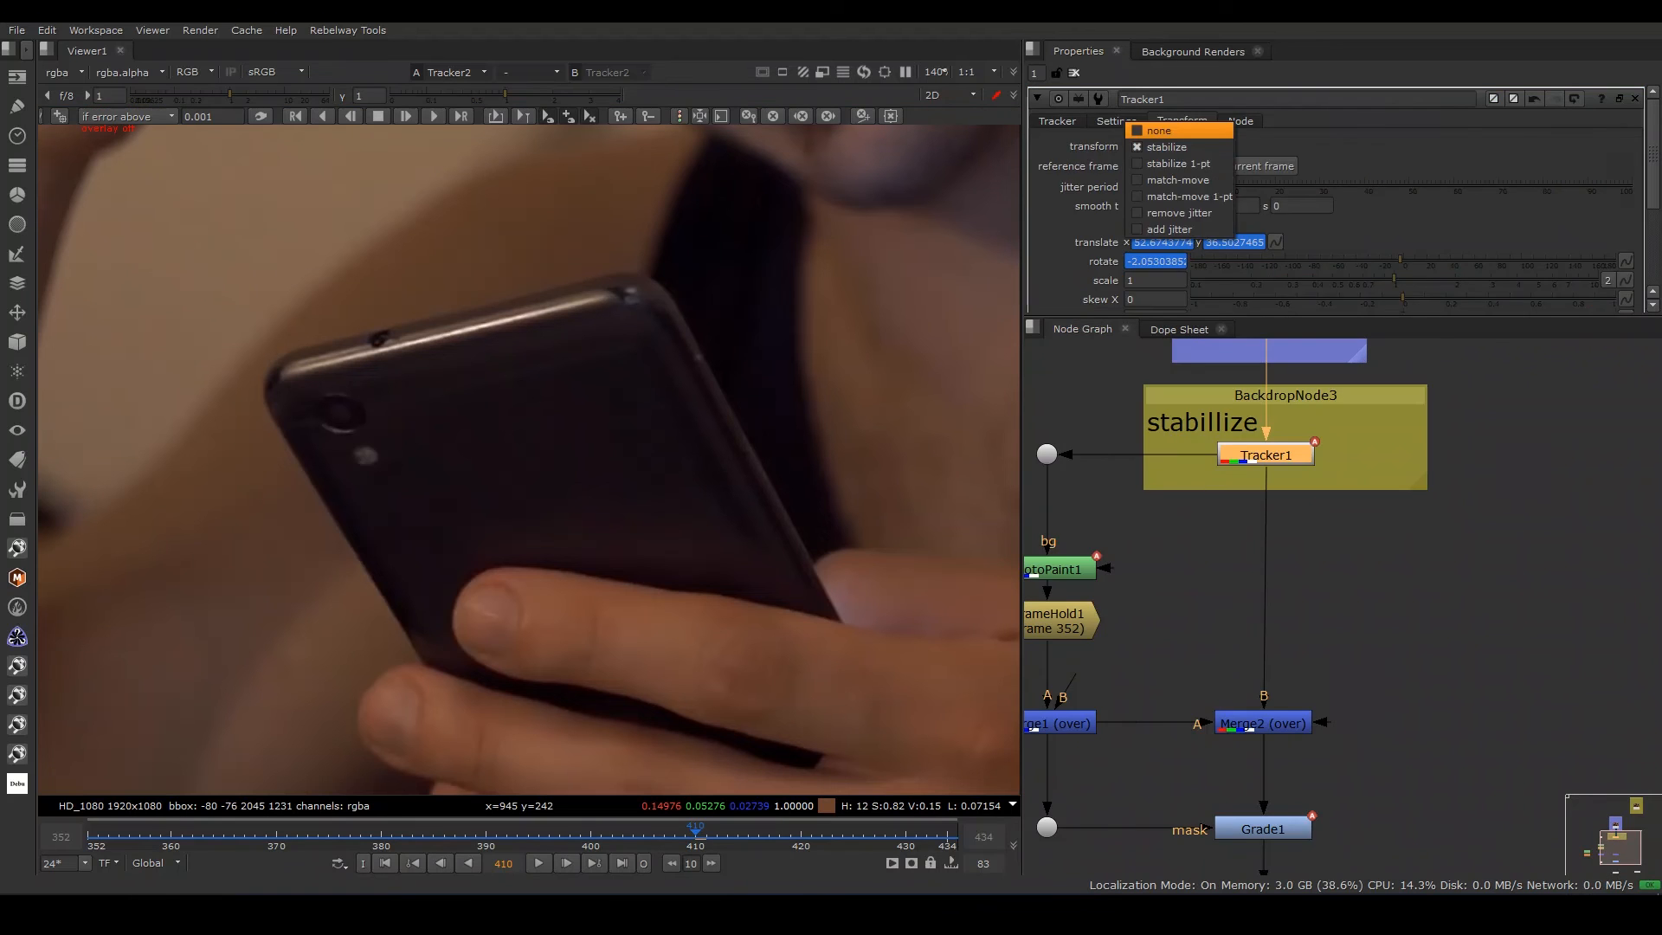
- Place a Backdrop around Tracker2, label it match-move and set its font size to 22
scroll(1322, 529, "down", 1)
middle_click_drag(1323, 528, 1308, 481)
left_click_drag(1402, 733, 1390, 733)
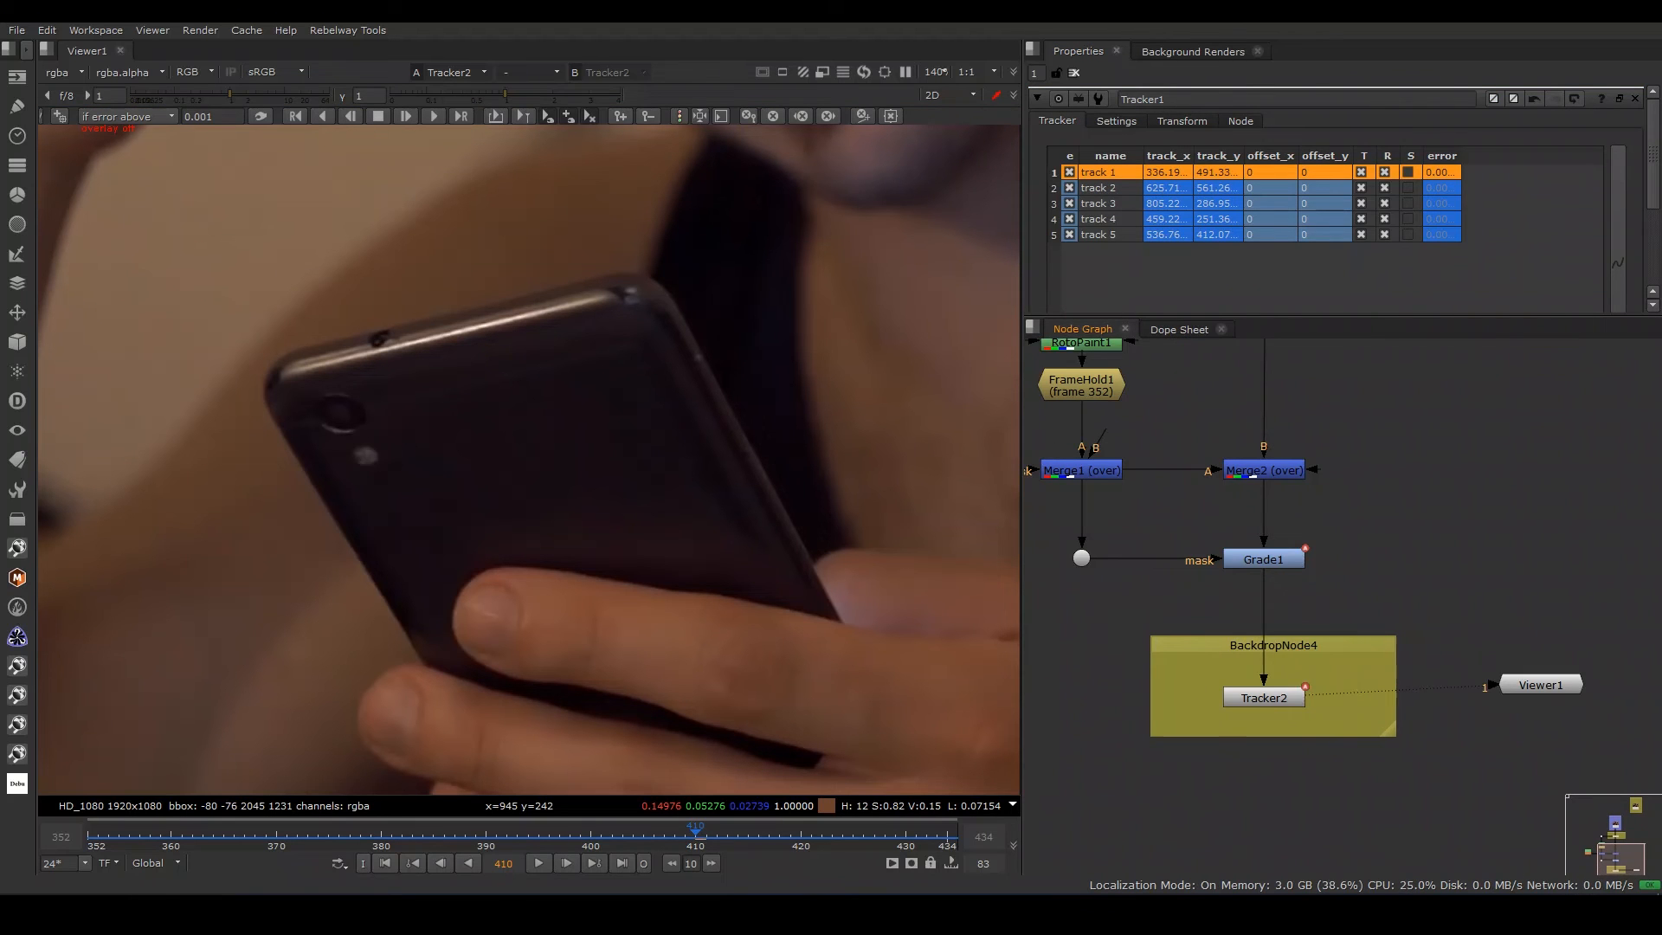
left_click(1274, 644)
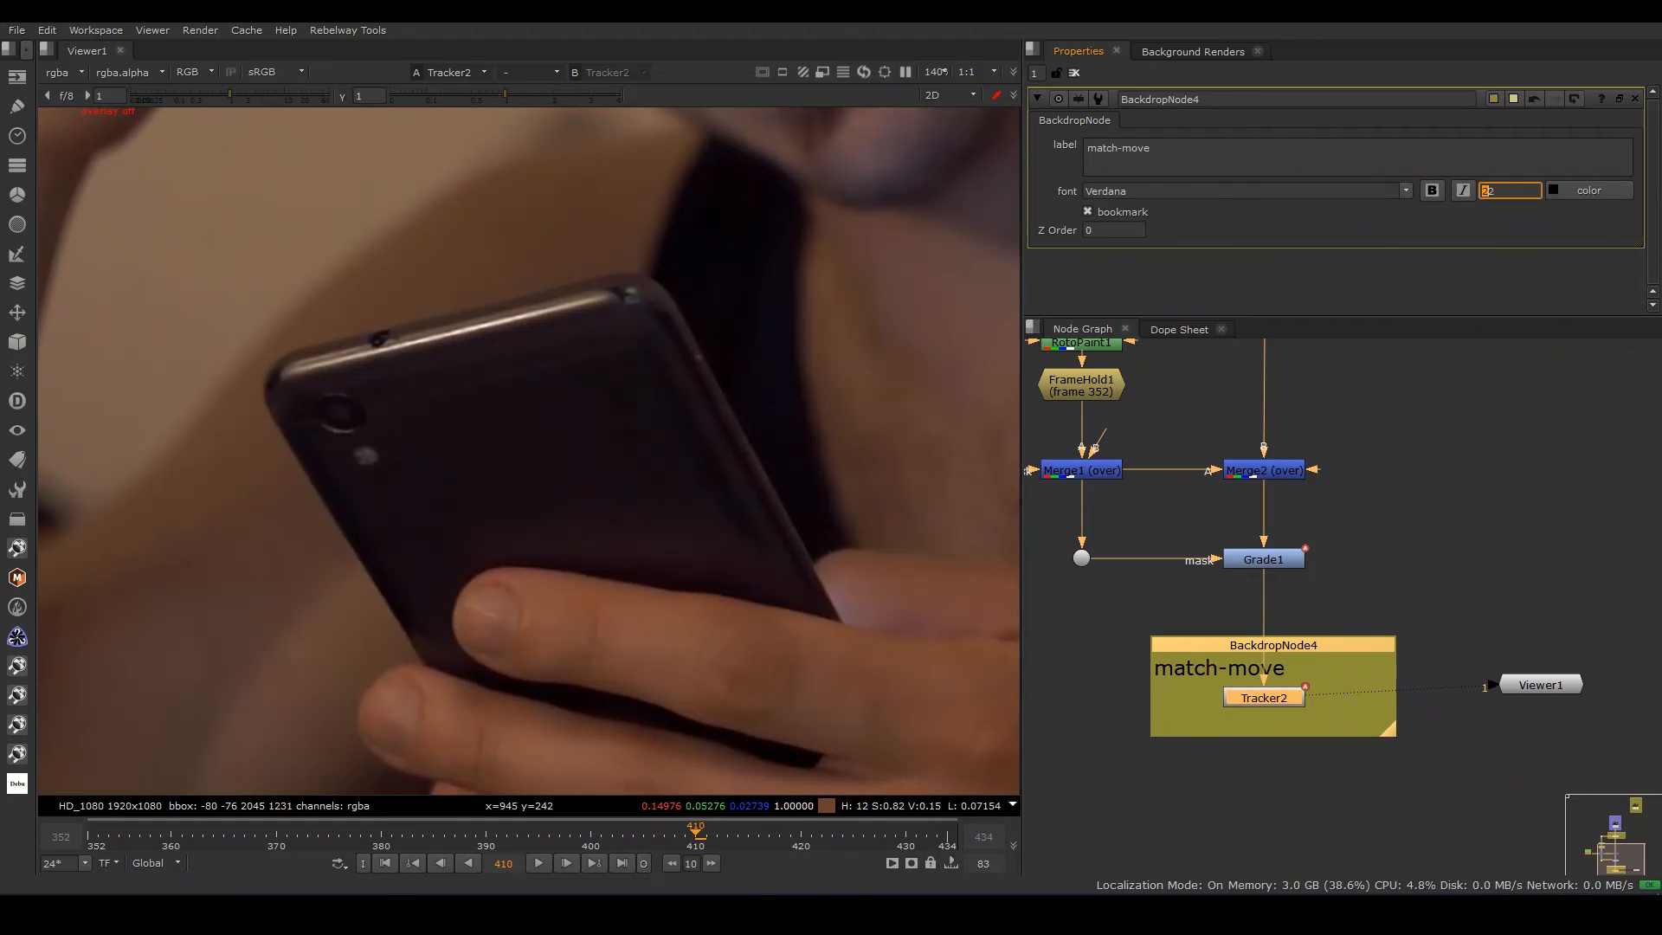
- Add a DasGrain node, connect it below the match-move Tracker and show its output in the Viewer
scroll(1364, 442, "down", 2)
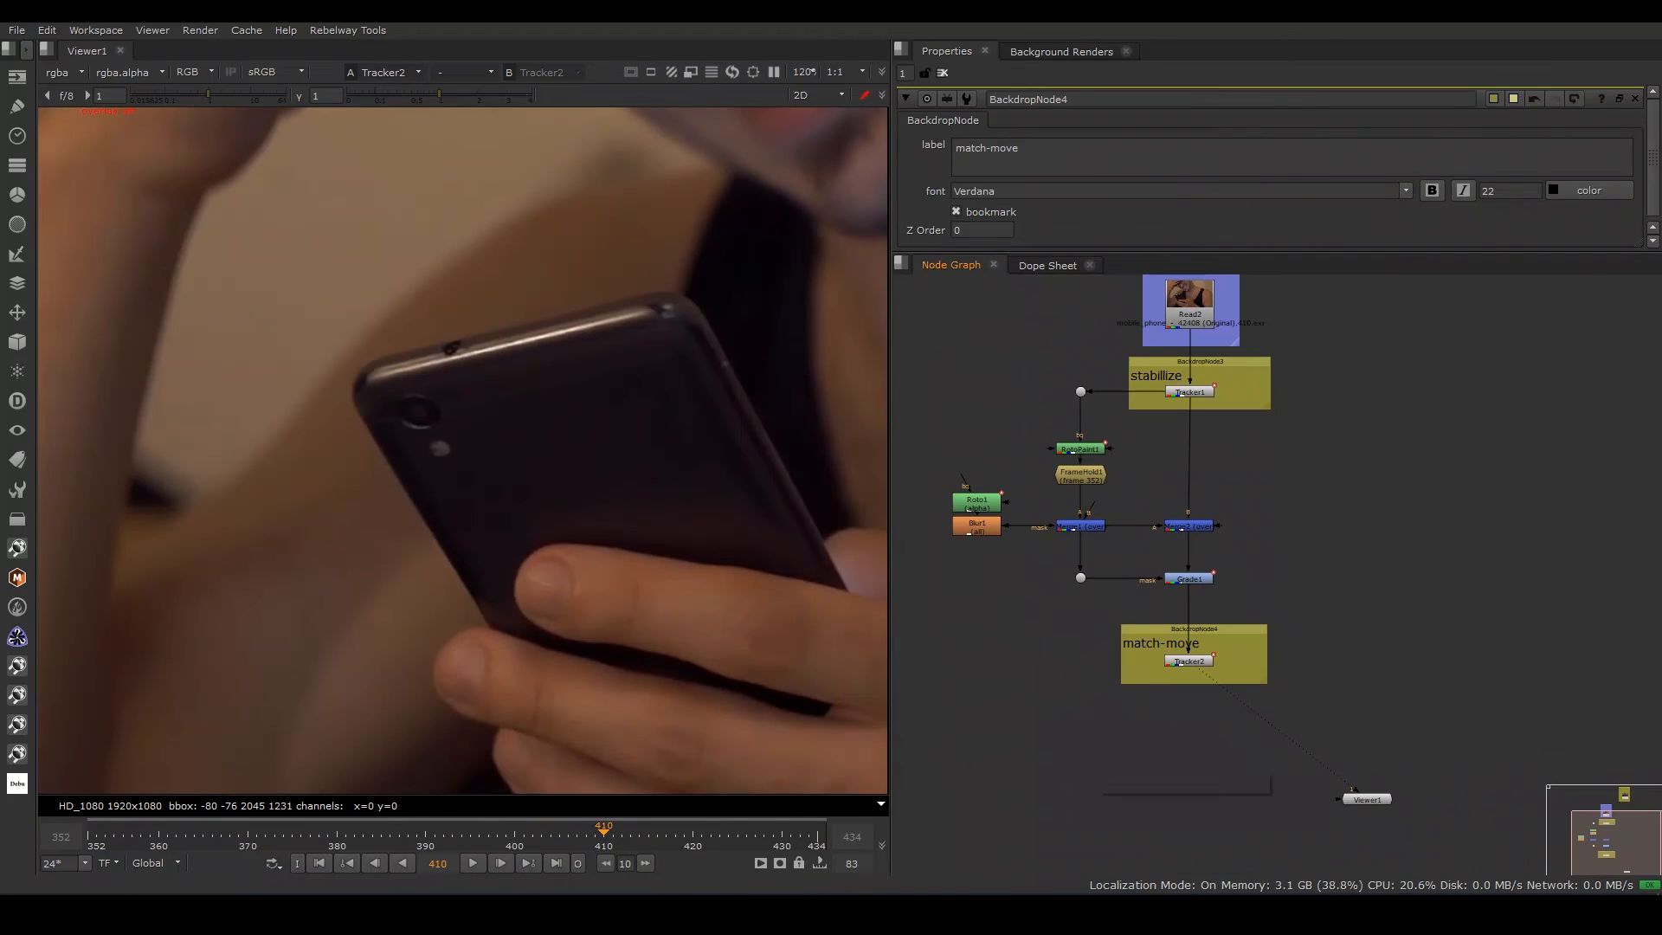
key("Tab")
type("da")
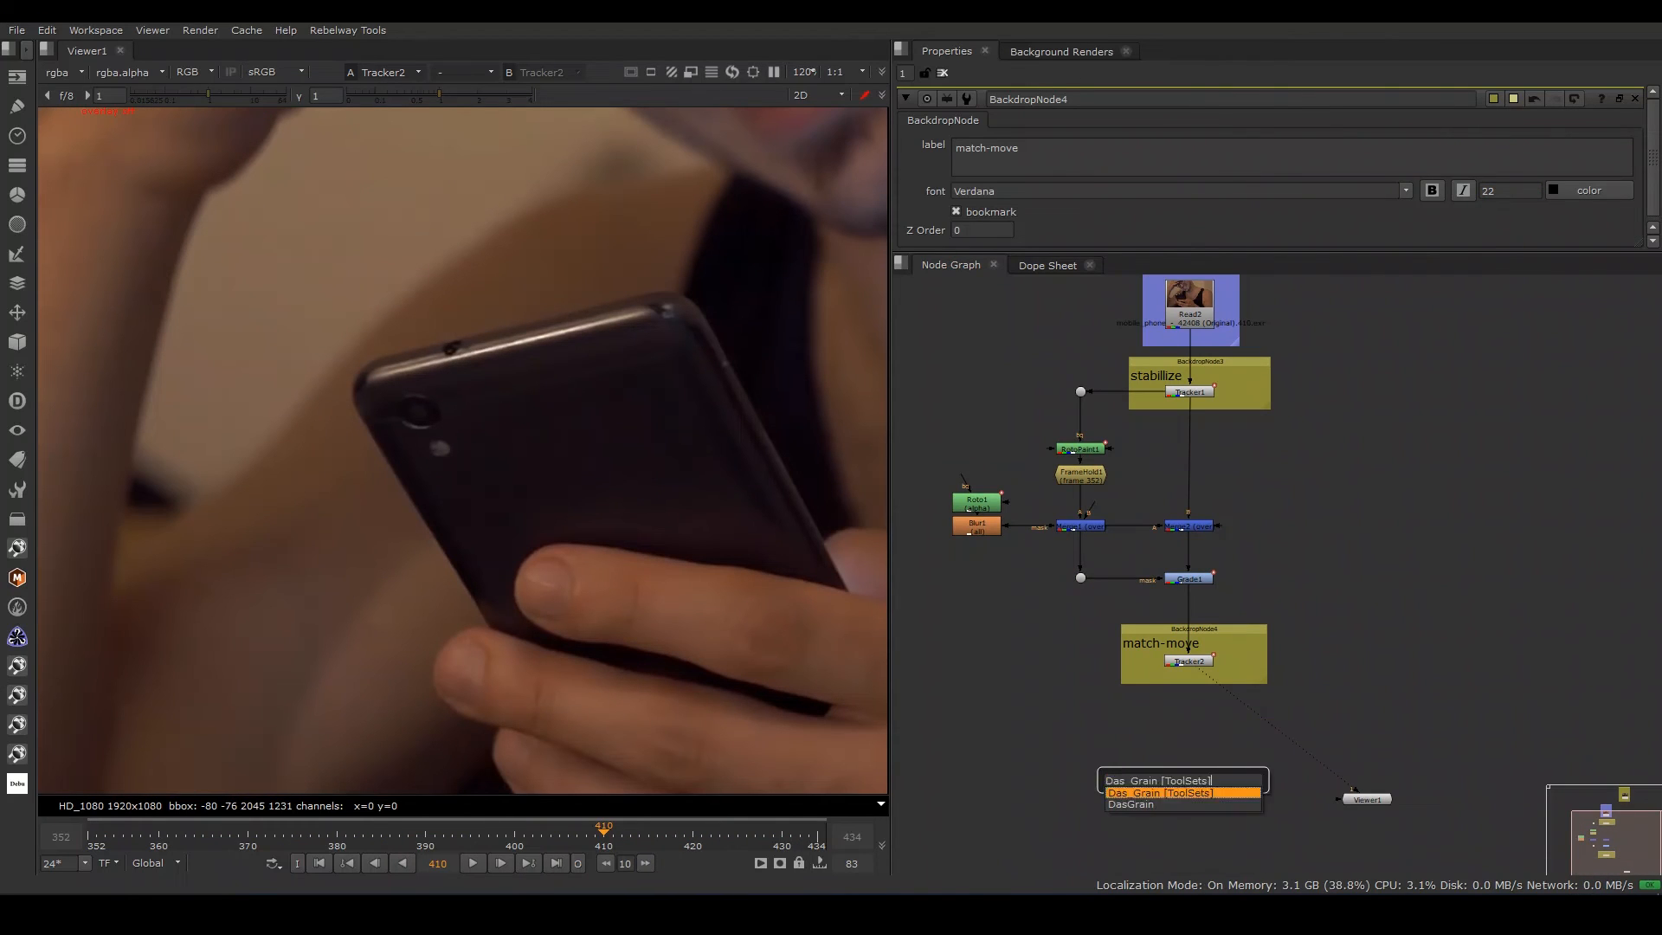
key("Return")
left_click_drag(1260, 813, 1188, 825)
key("Delete")
scroll(1212, 650, "down", 1)
middle_click_drag(1212, 651, 1154, 643)
mouse_move(1134, 791)
left_mouse_down()
mouse_move(1221, 723)
mouse_move(1133, 794)
left_mouse_up()
scroll(1160, 751, "down", 1)
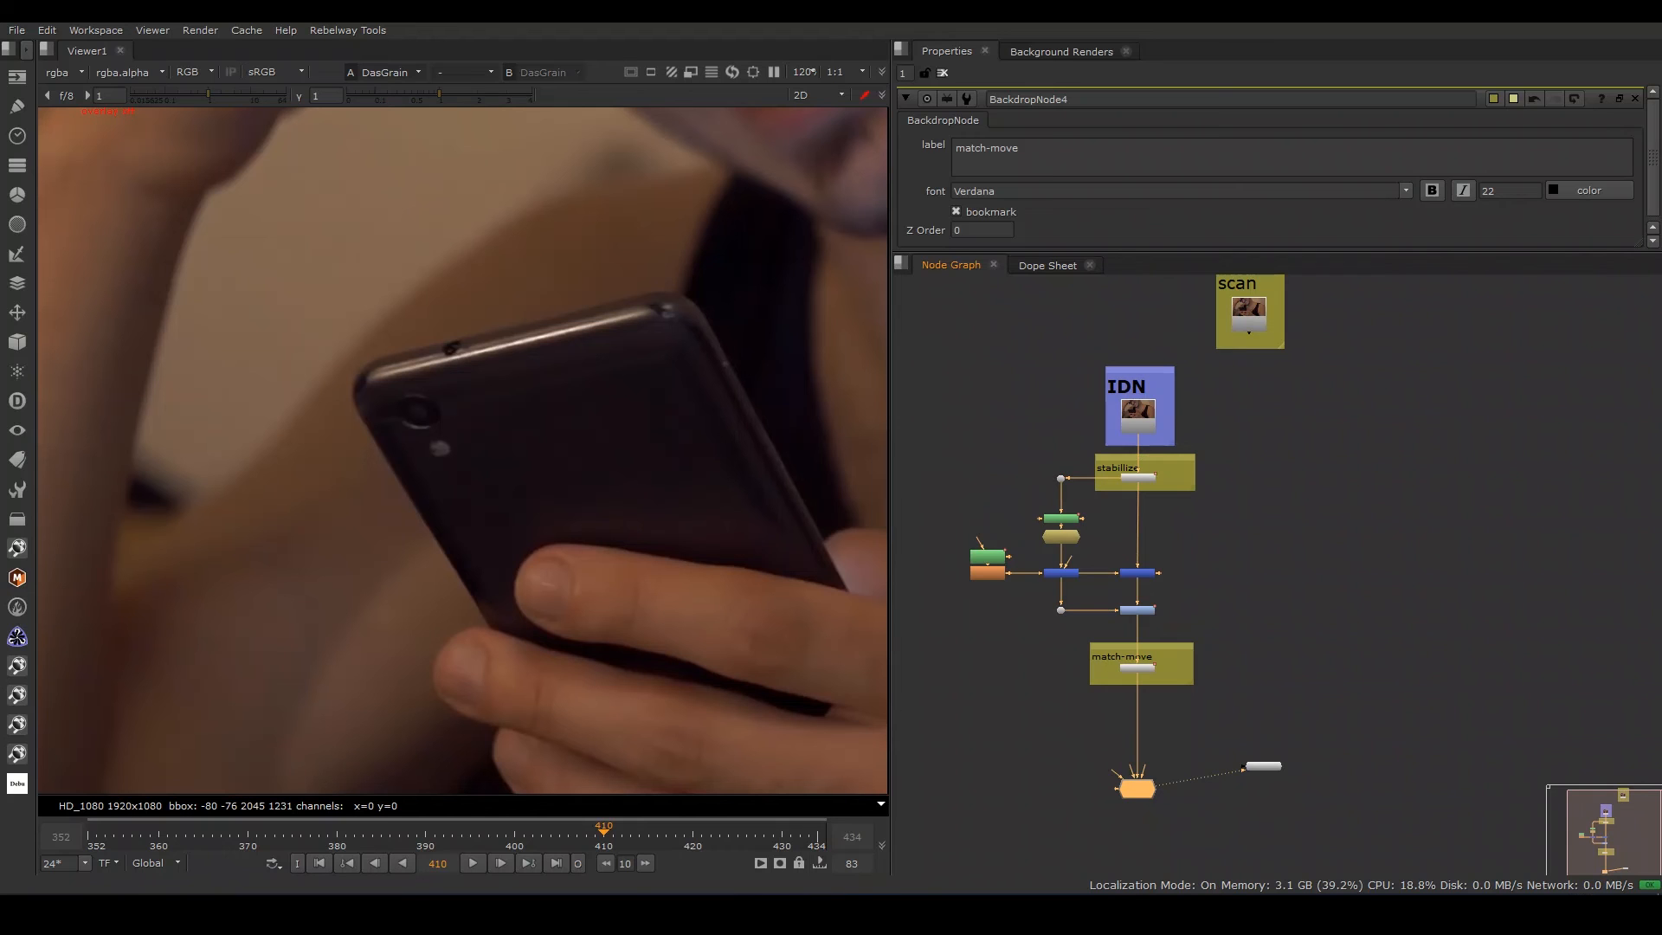
- Enlarge the Node Graph and add a PostageStamp node beside DasGrain
left_click_drag(1229, 251, 1229, 158)
middle_click_drag(1255, 373, 1237, 405)
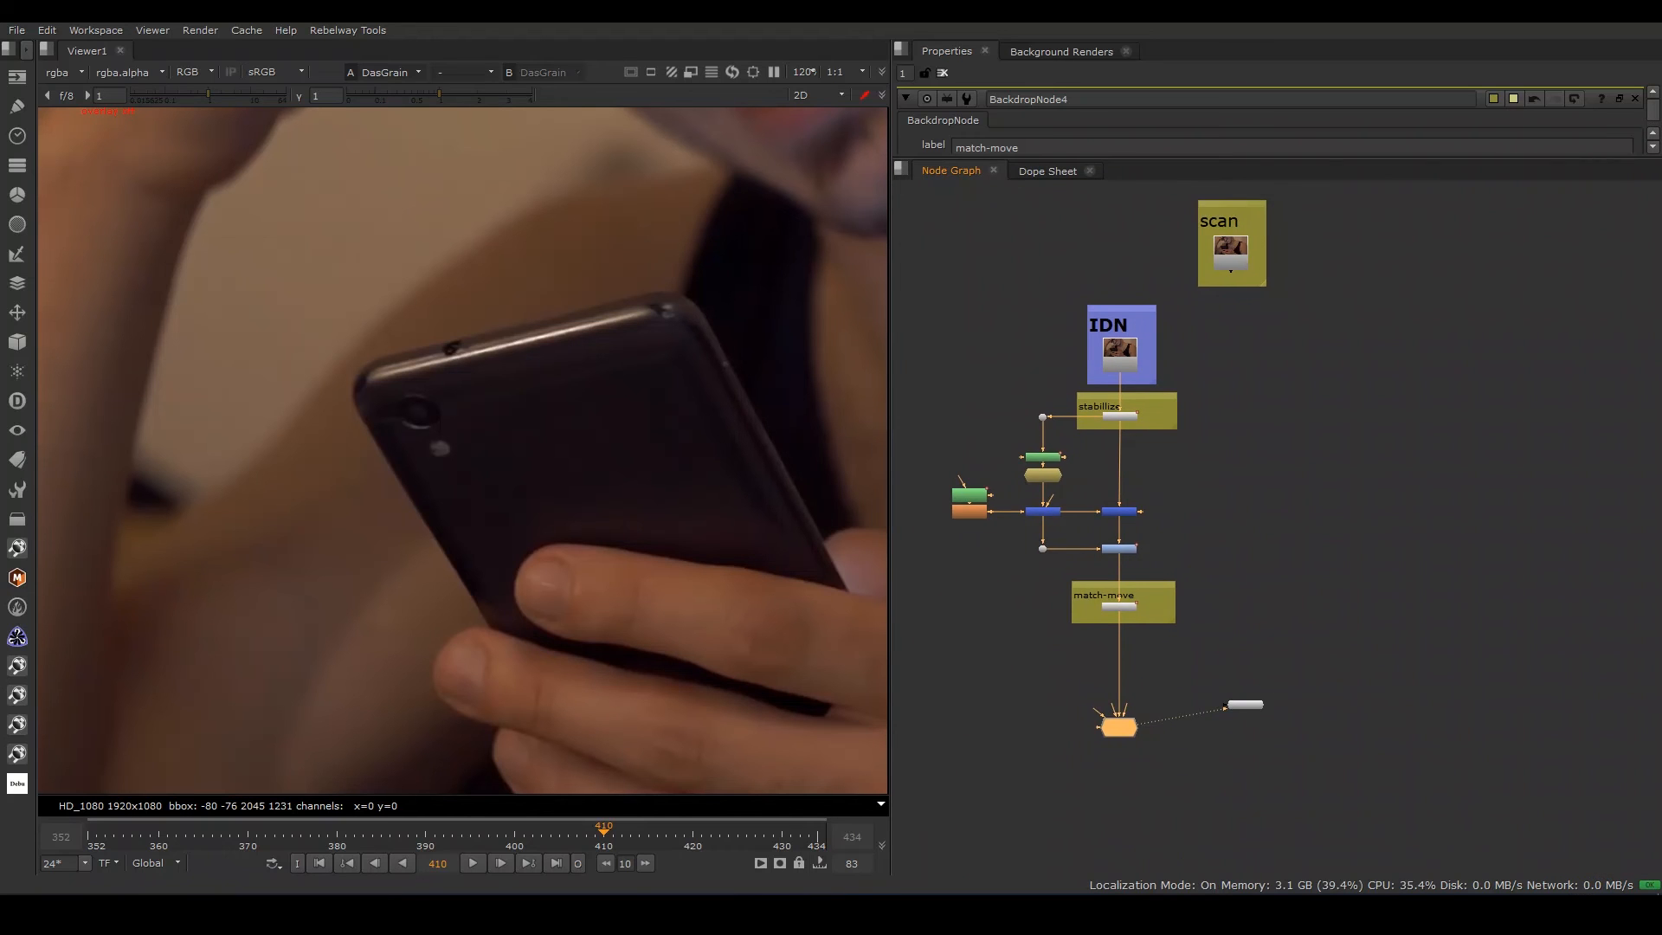
middle_click_drag(1237, 701, 1276, 638)
left_click_drag(1284, 642, 1298, 684)
scroll(1090, 664, "up", 2)
left_click(1017, 665)
key("Tab")
type("postage")
key("Return")
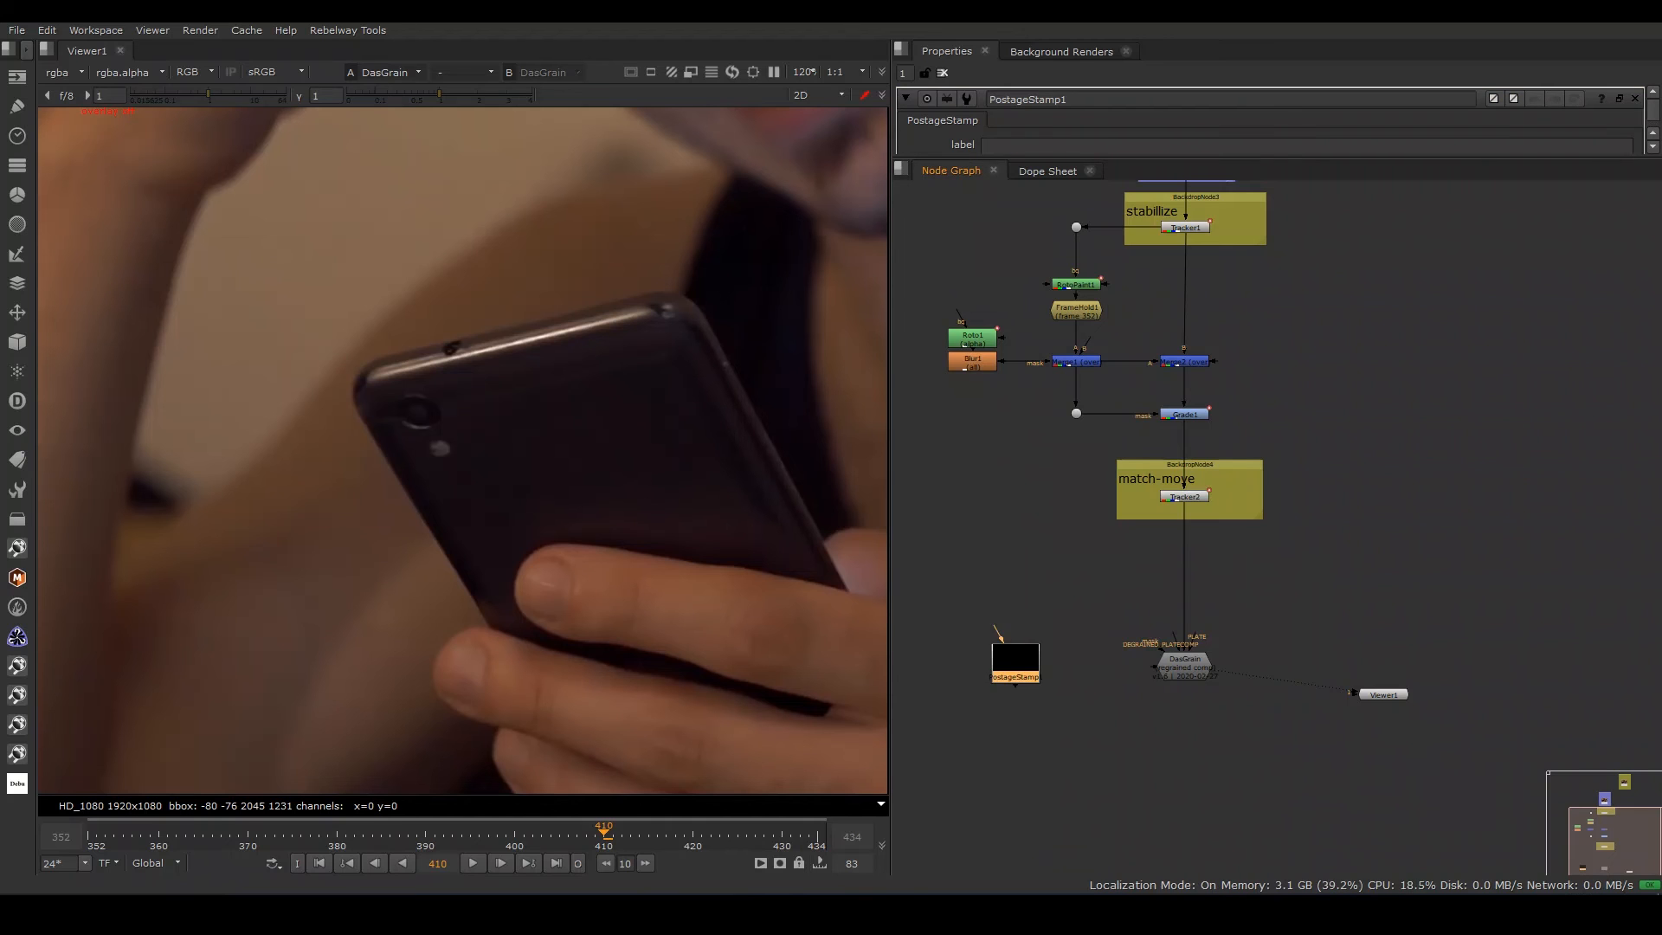
- Connect the PostageStamp to DasGrain's DEGRAINED_PLATE input, feed it from the IDN Read node and hide its input
scroll(1164, 642, "up", 2)
left_click_drag(1137, 582, 955, 673)
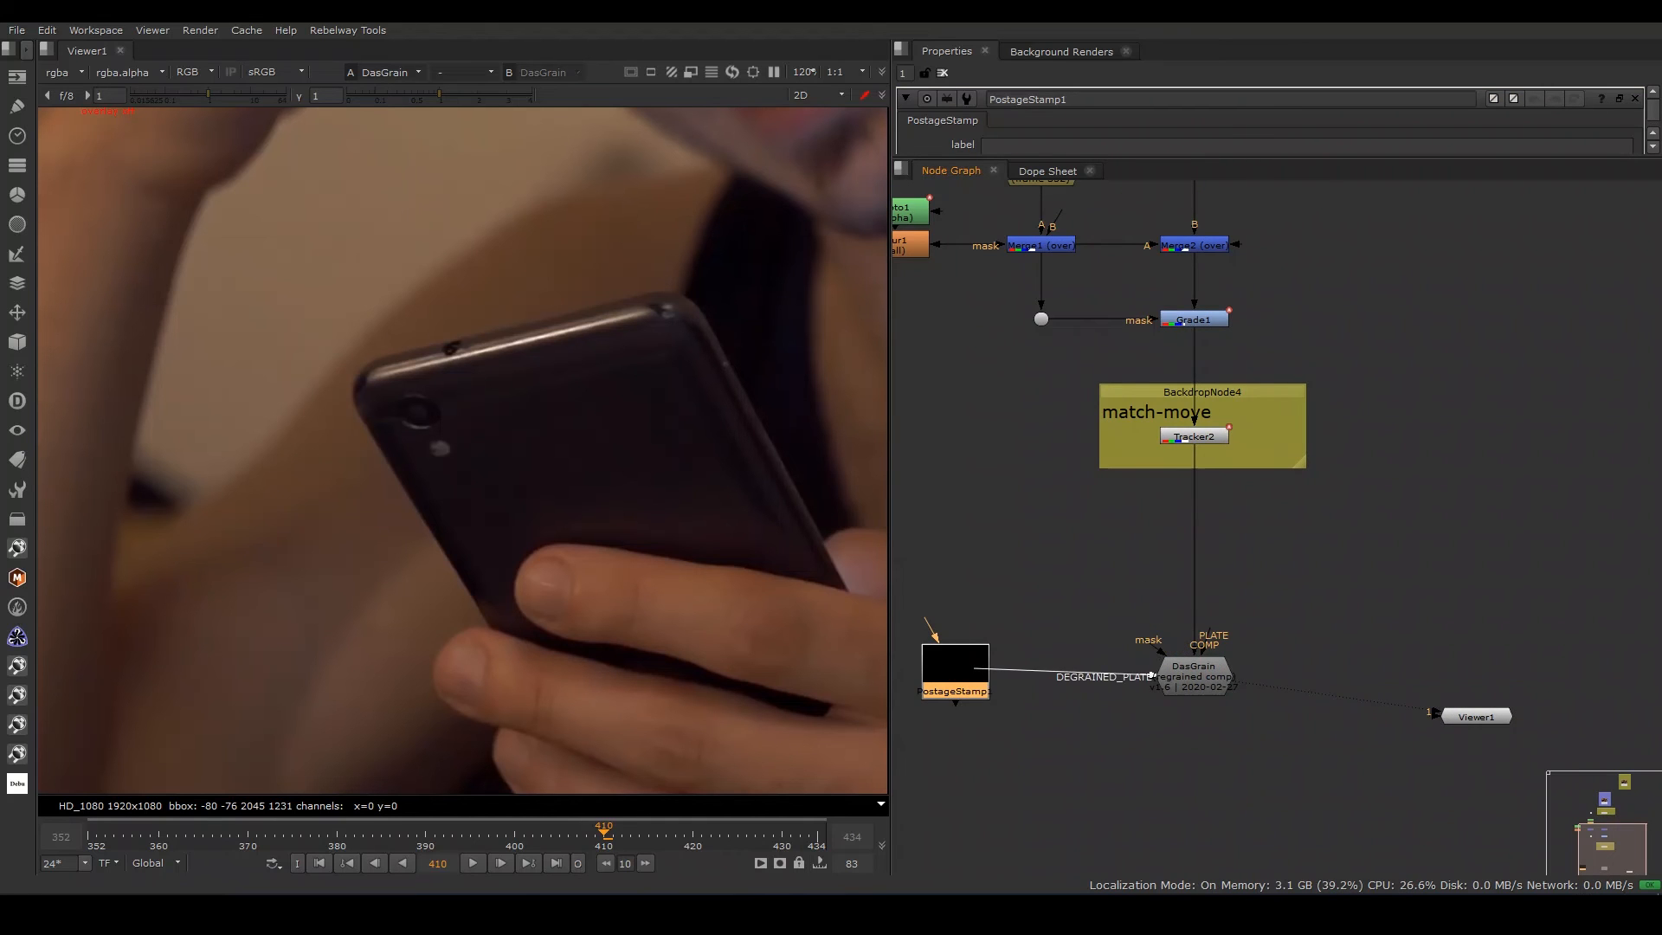
scroll(952, 692, "down", 2)
left_click_drag(944, 610, 1125, 208)
scroll(1269, 122, "down", 3)
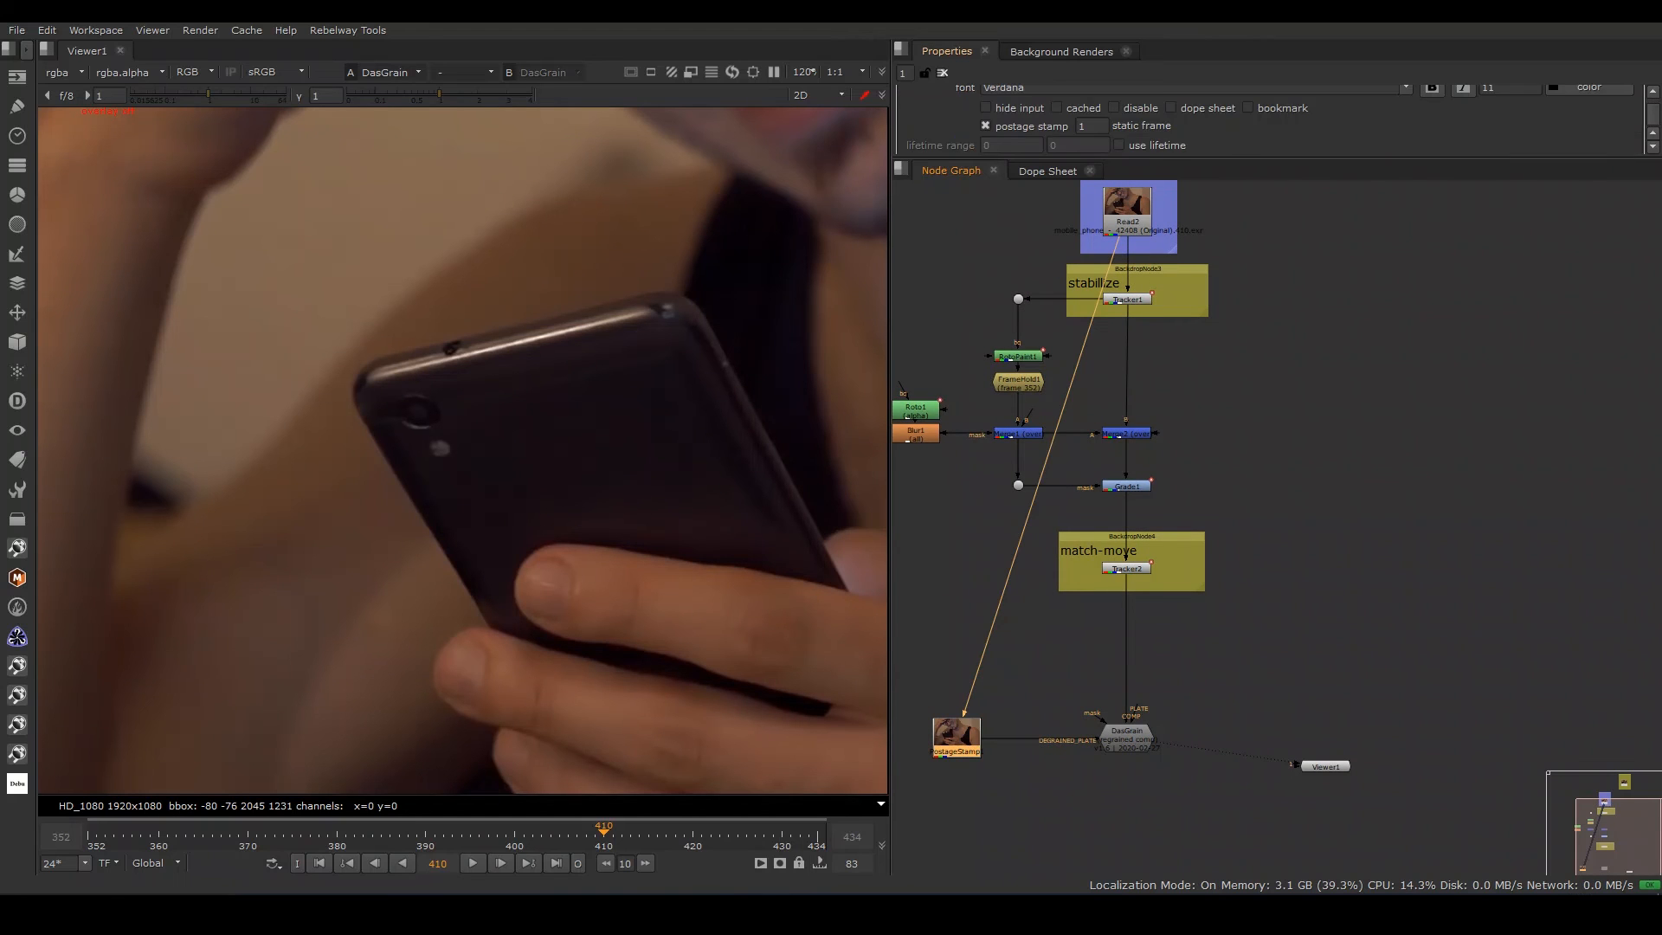
left_click(987, 247)
- Add a second PostageStamp on DasGrain's PLATE input, feed it from the scan Read node and hide its input
key("Tab")
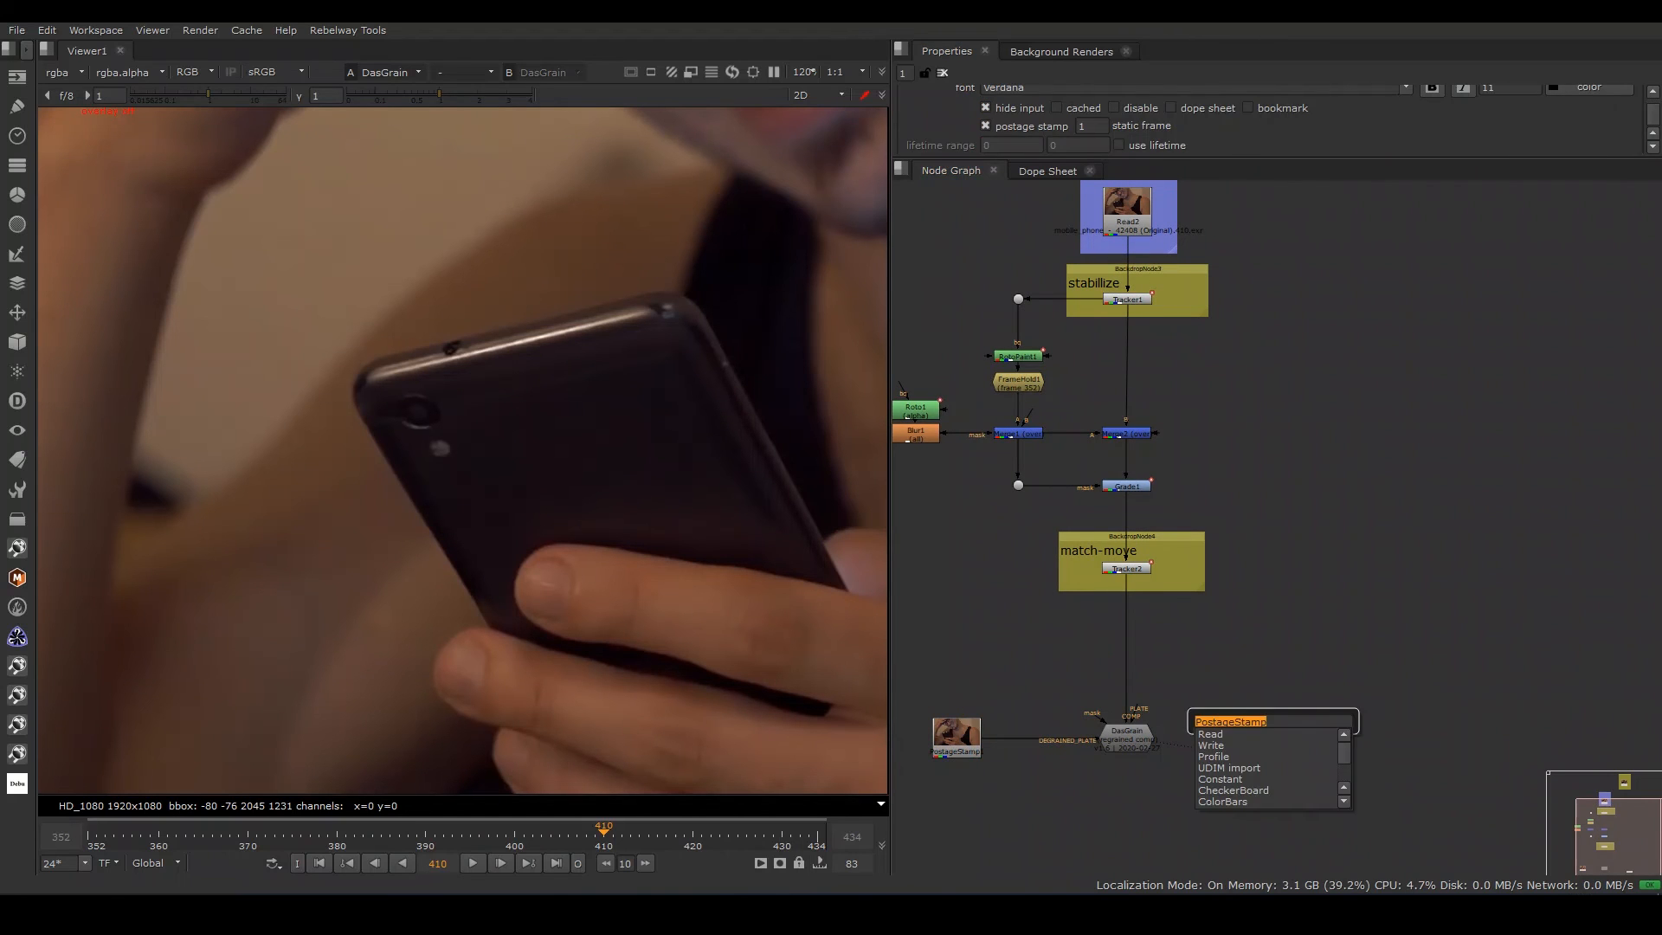
key("Return")
left_click_drag(1194, 665, 1273, 720)
left_click_drag(1272, 720, 1285, 739)
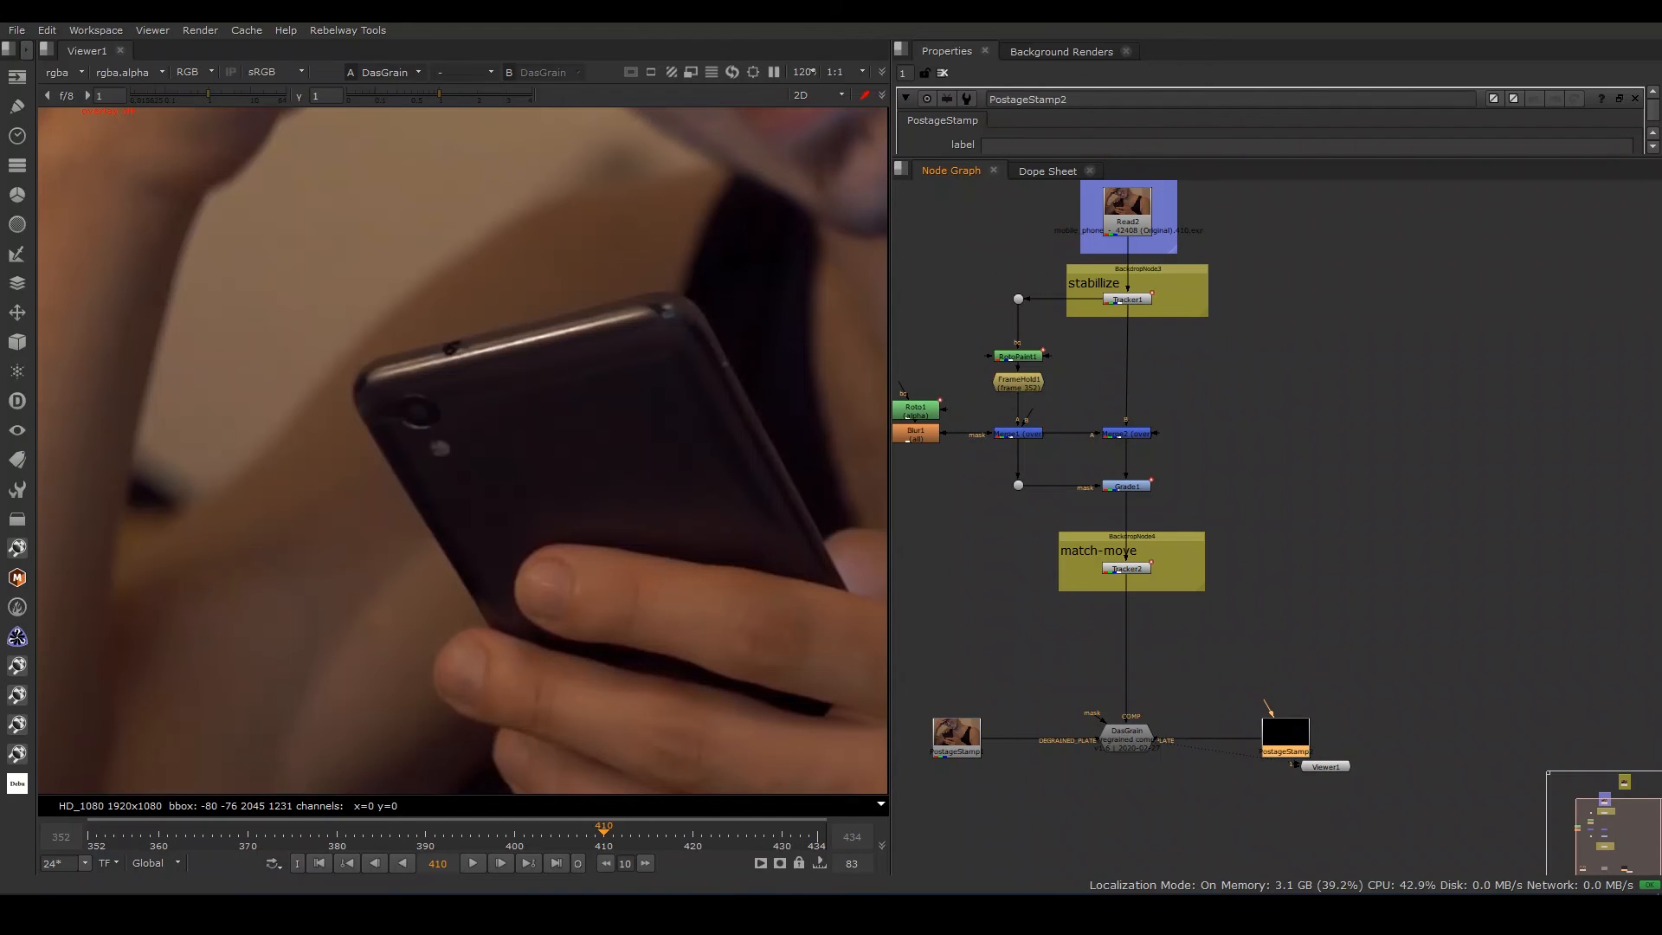
left_click_drag(1308, 379, 1324, 270)
scroll(1325, 270, "down", 2)
middle_click_drag(1324, 270, 1310, 246)
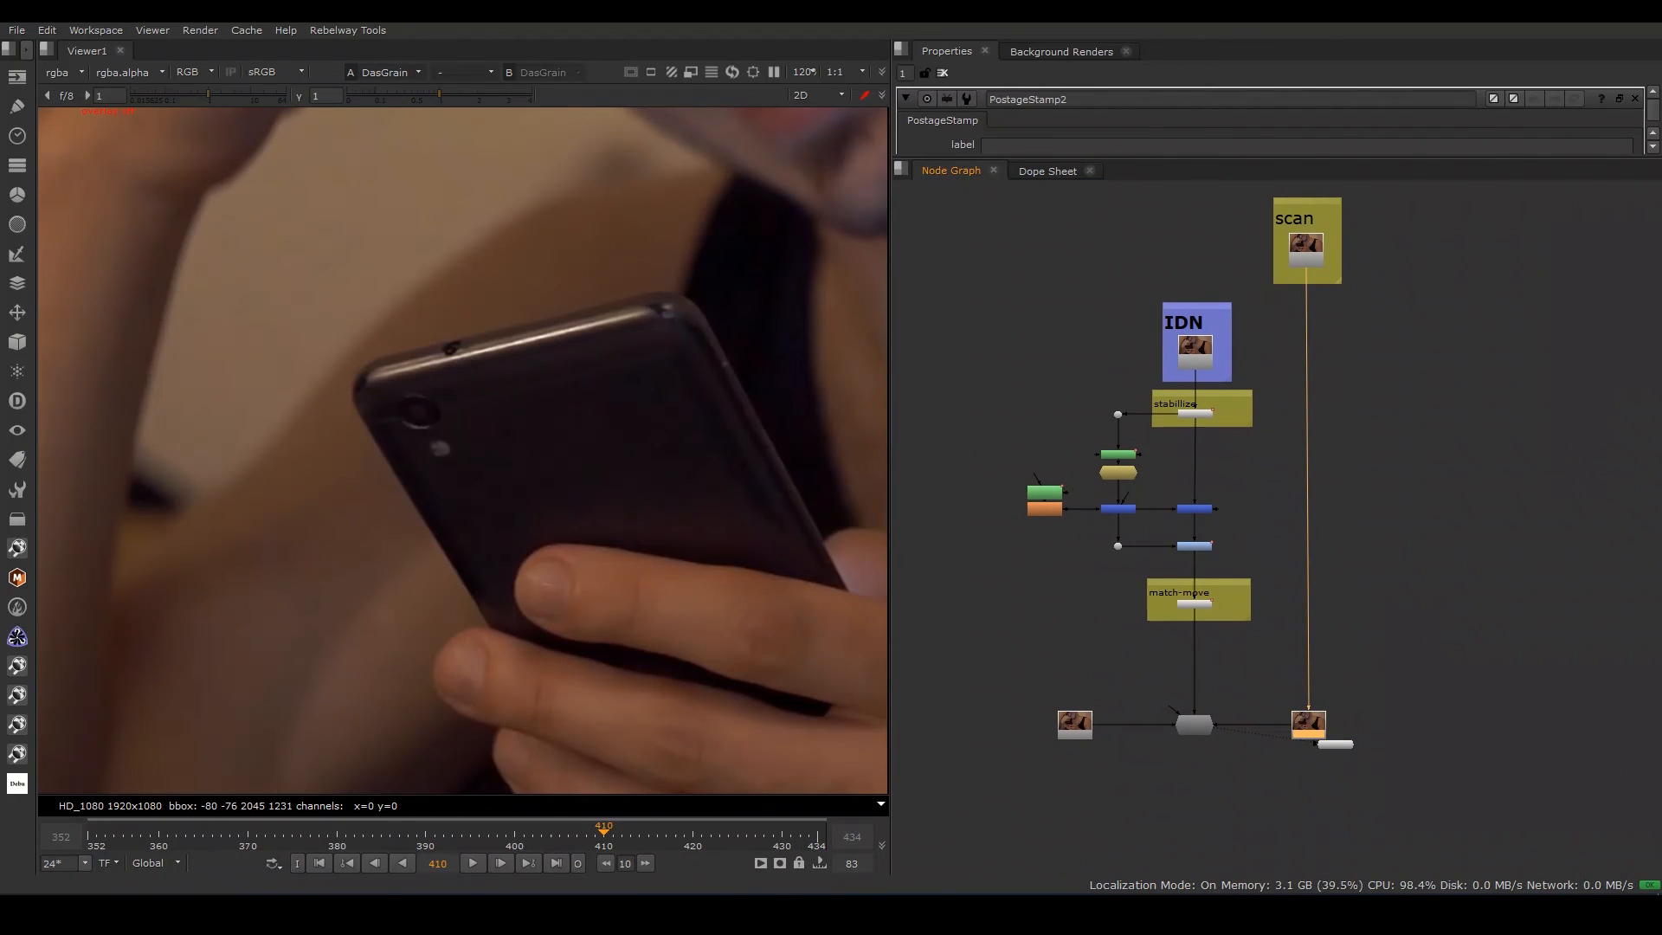
scroll(1064, 125, "down", 3)
left_click(985, 108)
- Open DasGrain's properties and tidy the layout of DasGrain, its two PostageStamps and the Viewer below the match-move backdrop
left_click(1385, 640)
left_click_drag(1336, 745, 1238, 817)
scroll(1194, 737, "up", 4)
double_click(1194, 726)
scroll(1194, 725, "down", 1)
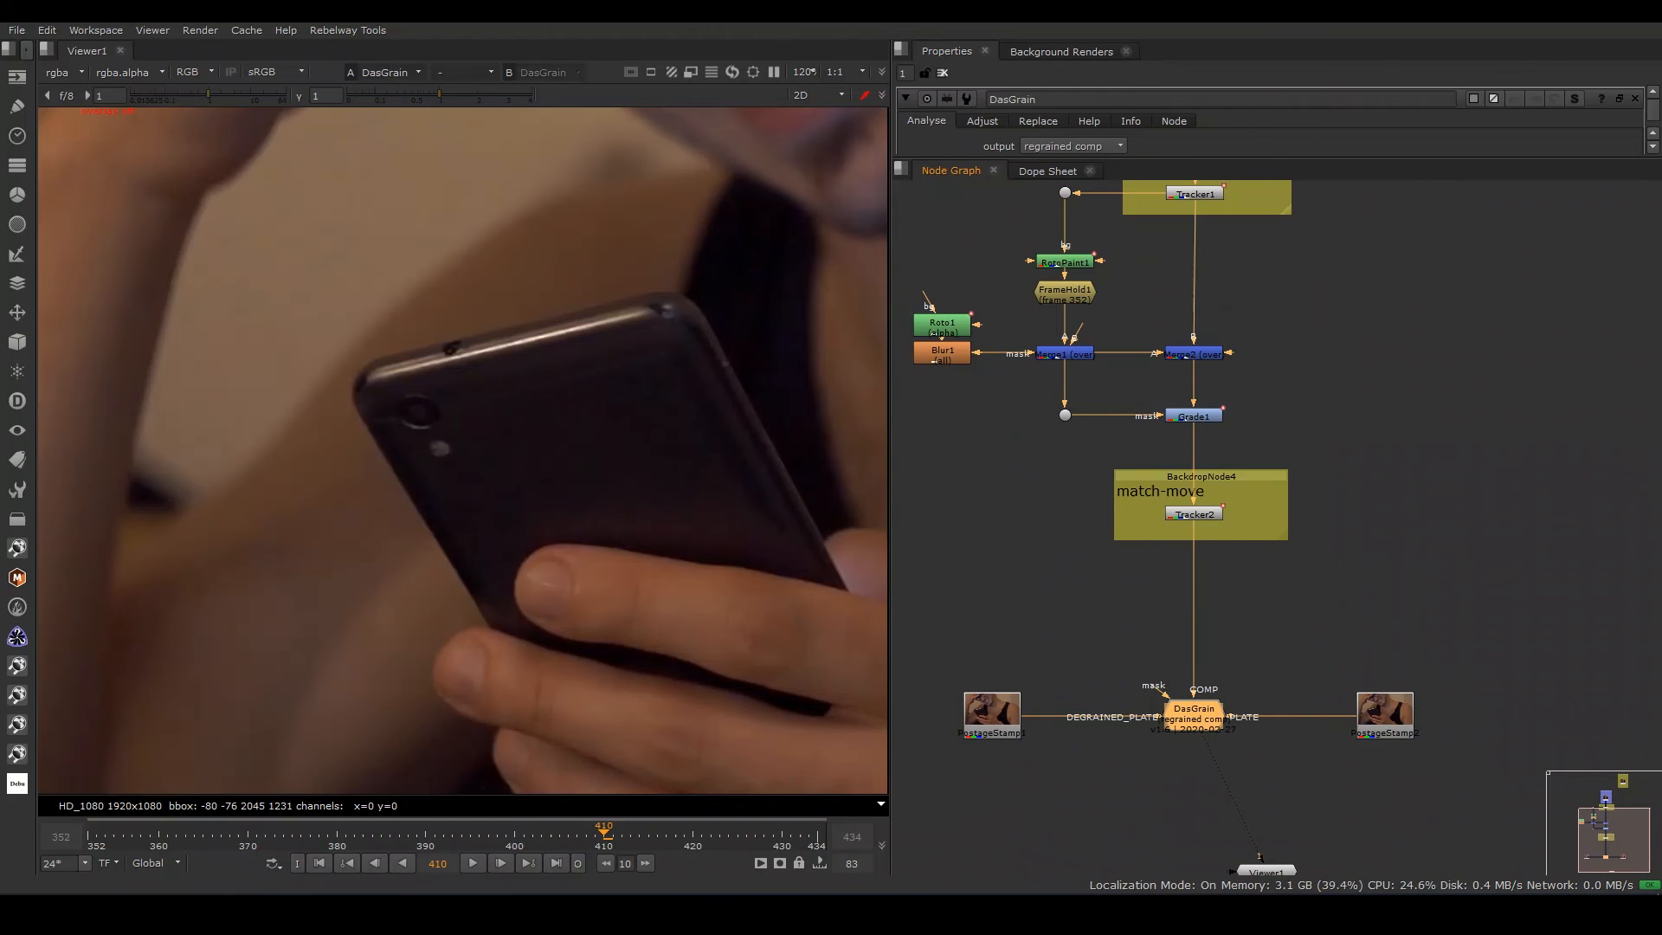
scroll(1194, 725, "down", 1)
middle_click_drag(1194, 725, 1214, 765)
left_click_drag(953, 672, 1481, 802)
left_click_drag(1214, 757, 1214, 706)
left_click(1281, 645)
left_click(1215, 703)
- Enlarge the Properties area and run DasGrain's grain analysis
left_click_drag(1299, 158, 1303, 411)
scroll(1307, 346, "down", 1)
scroll(1315, 450, "down", 2)
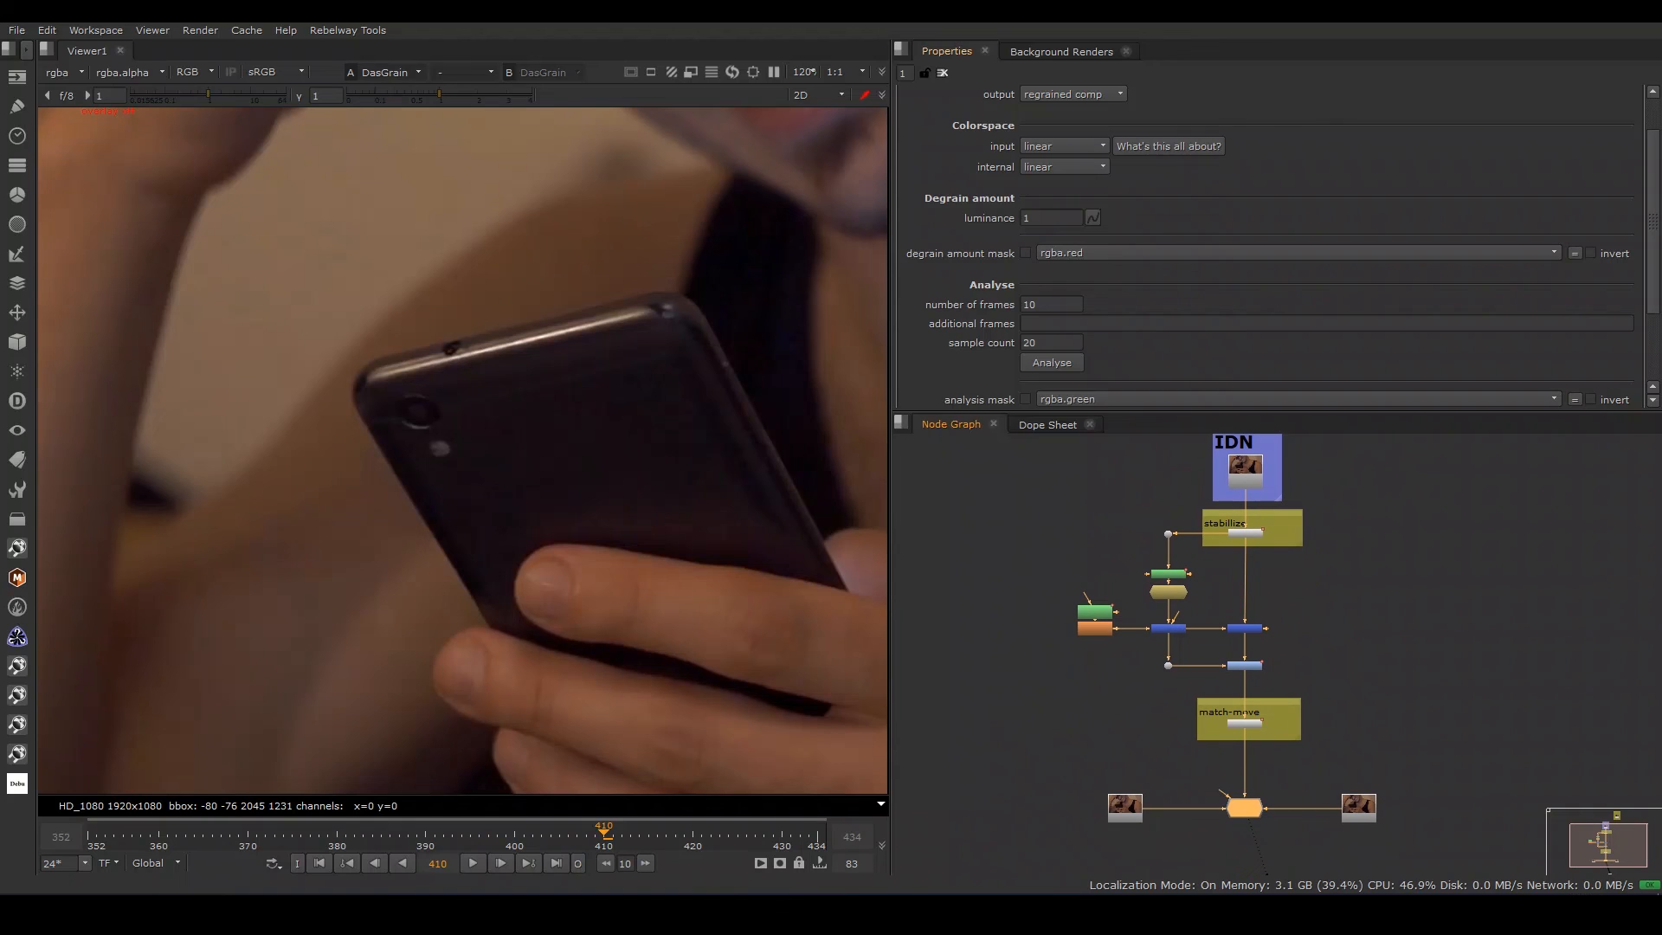
left_click(1052, 363)
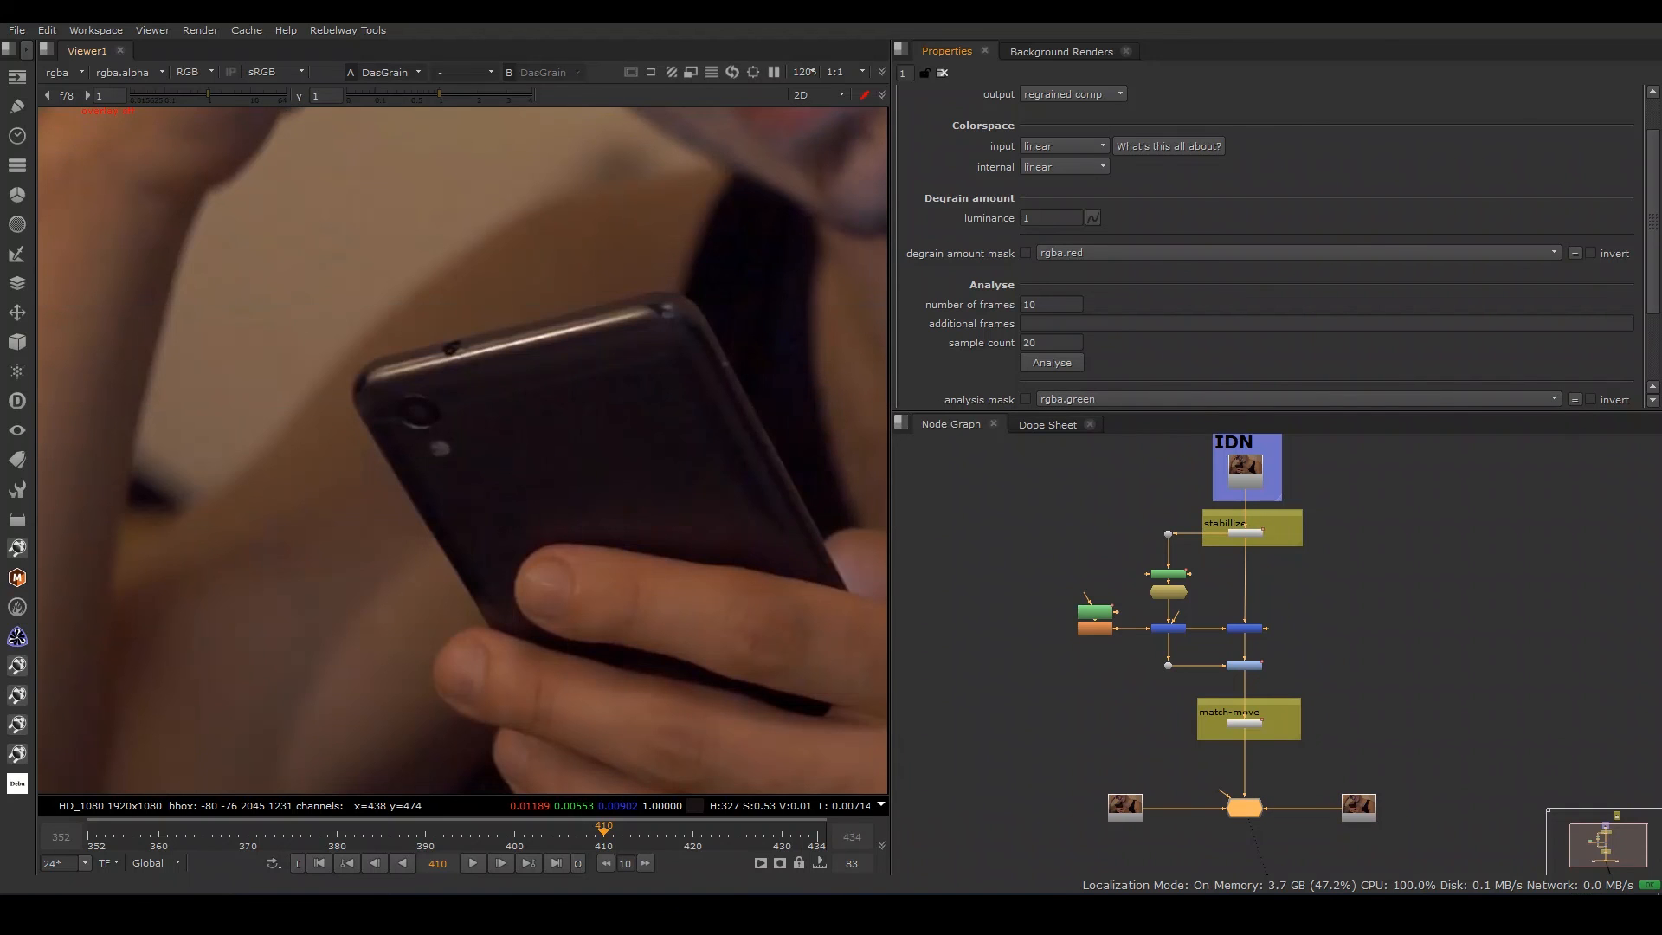
- Zoom in on the phone and load the scan plate's PostageStamp into the Viewer's second input
scroll(684, 458, "up", 2)
left_click(1021, 554)
key("2")
scroll(569, 437, "up", 3)
key("1")
scroll(1171, 719, "down", 3)
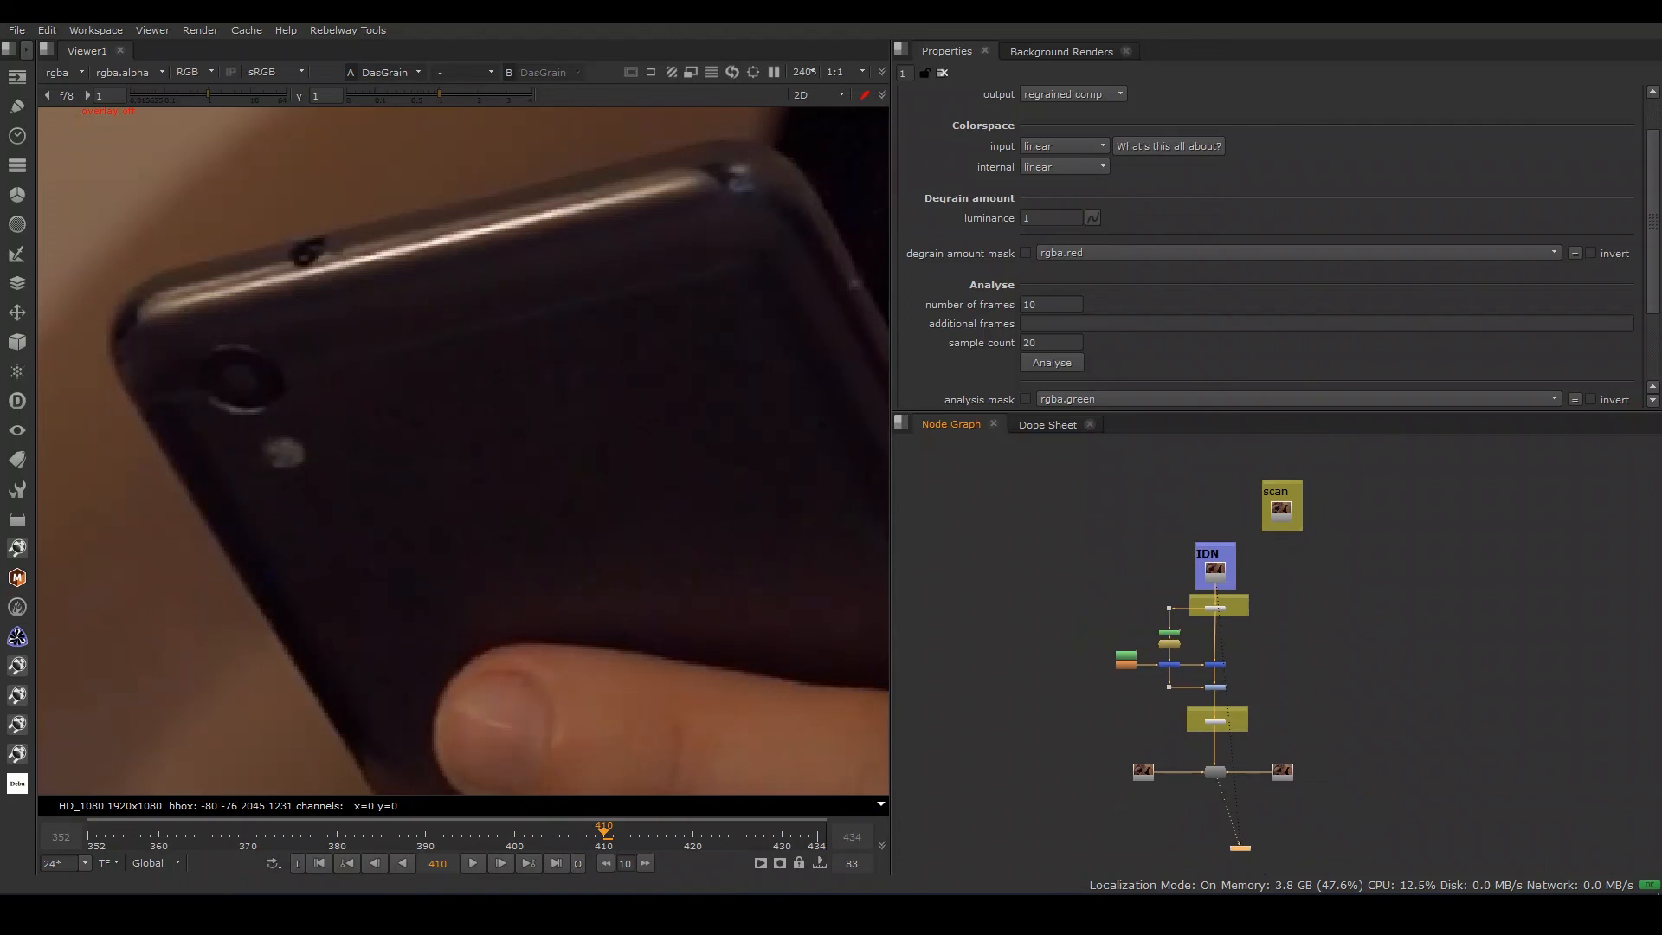
scroll(1252, 549, "up", 3)
left_click(1300, 495)
middle_click_drag(1296, 836, 1308, 597)
scroll(1312, 671, "up", 3)
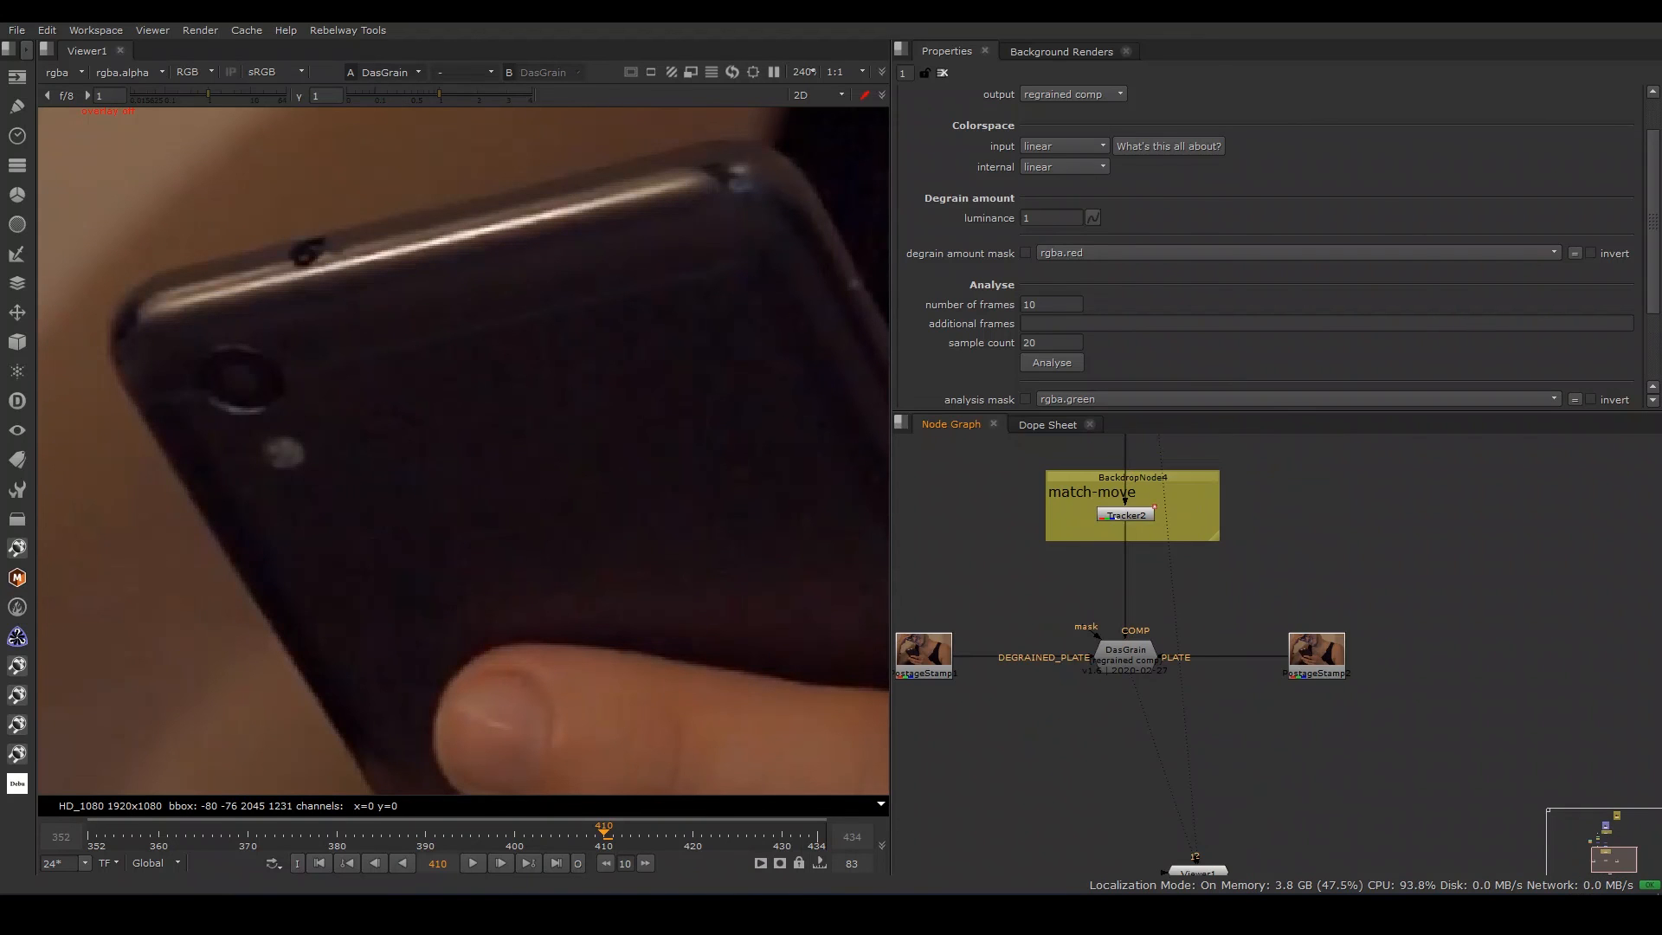
left_click(1316, 662)
key("2")
- Compare the grain of the DasGrain result with the scan plate on the phone's back, close up and zoomed out
left_click(1251, 578)
key("1")
key("2")
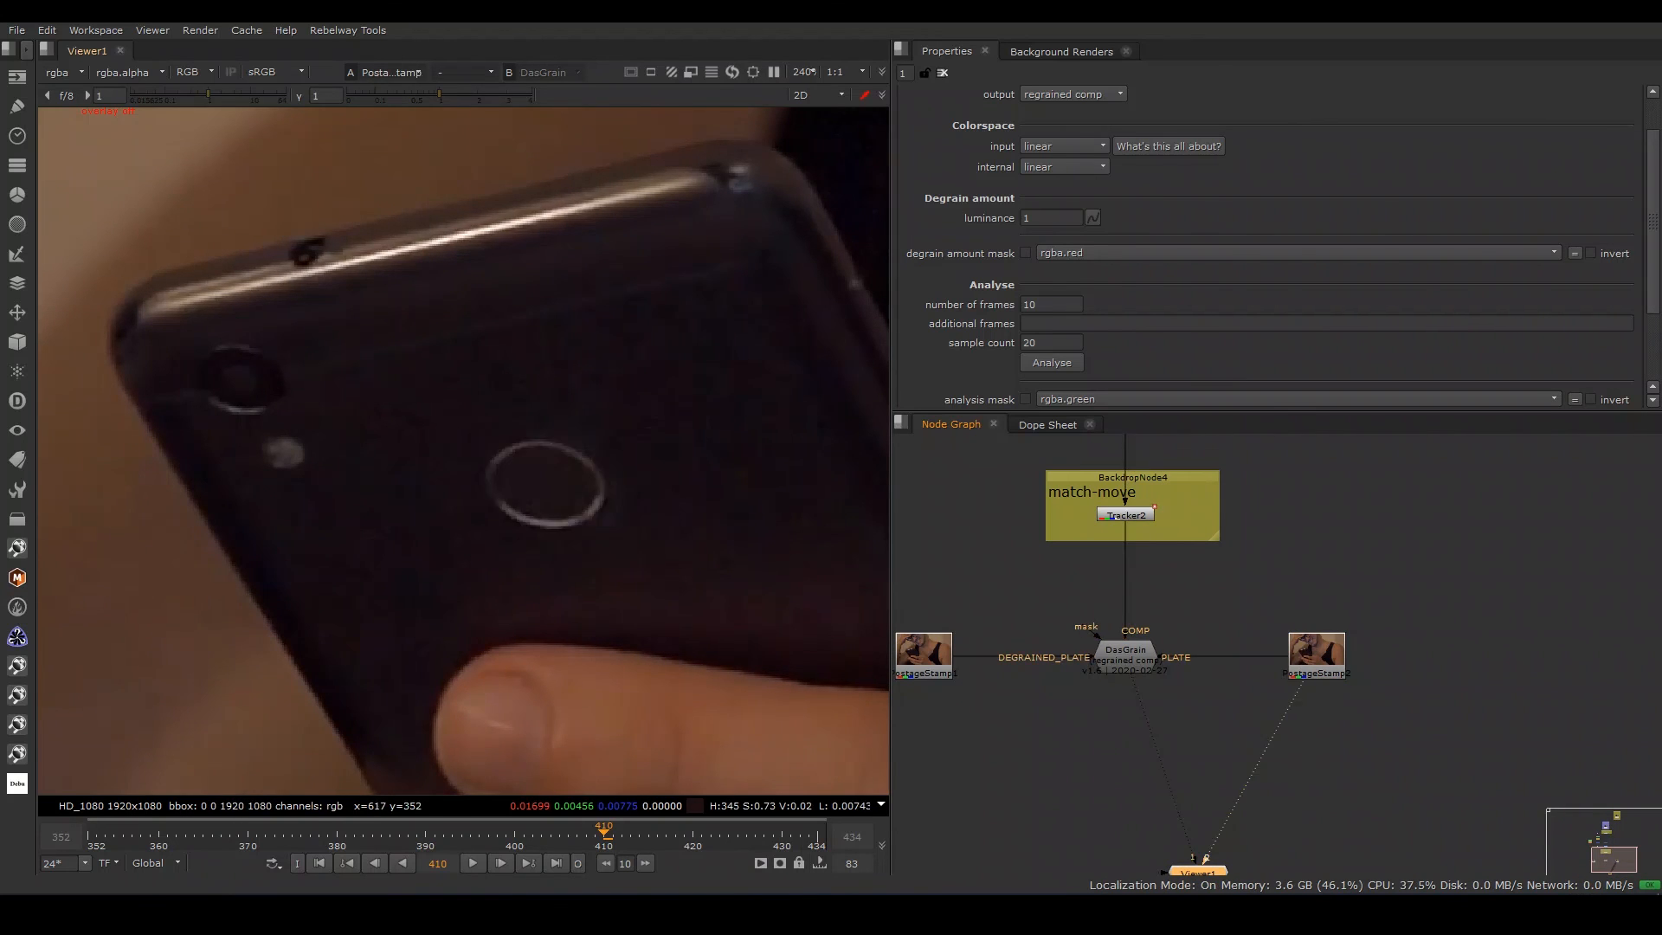
key("1")
scroll(565, 534, "up", 3)
scroll(580, 543, "up", 1)
key("2")
key("1")
scroll(584, 547, "down", 7)
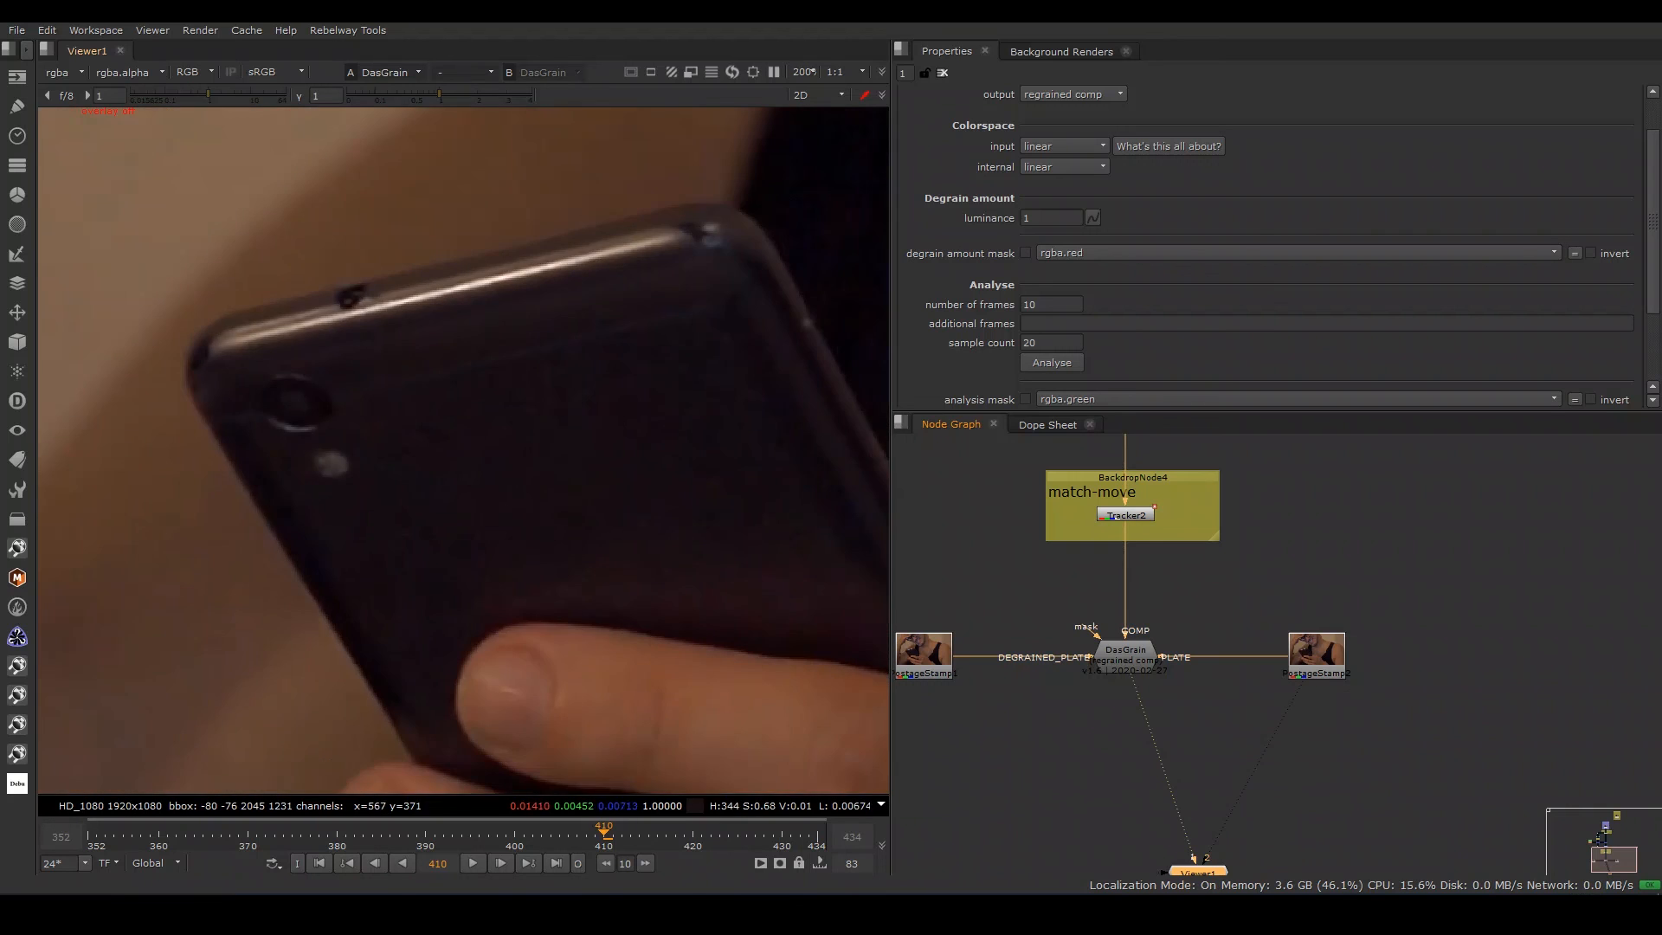
key("2")
key("1")
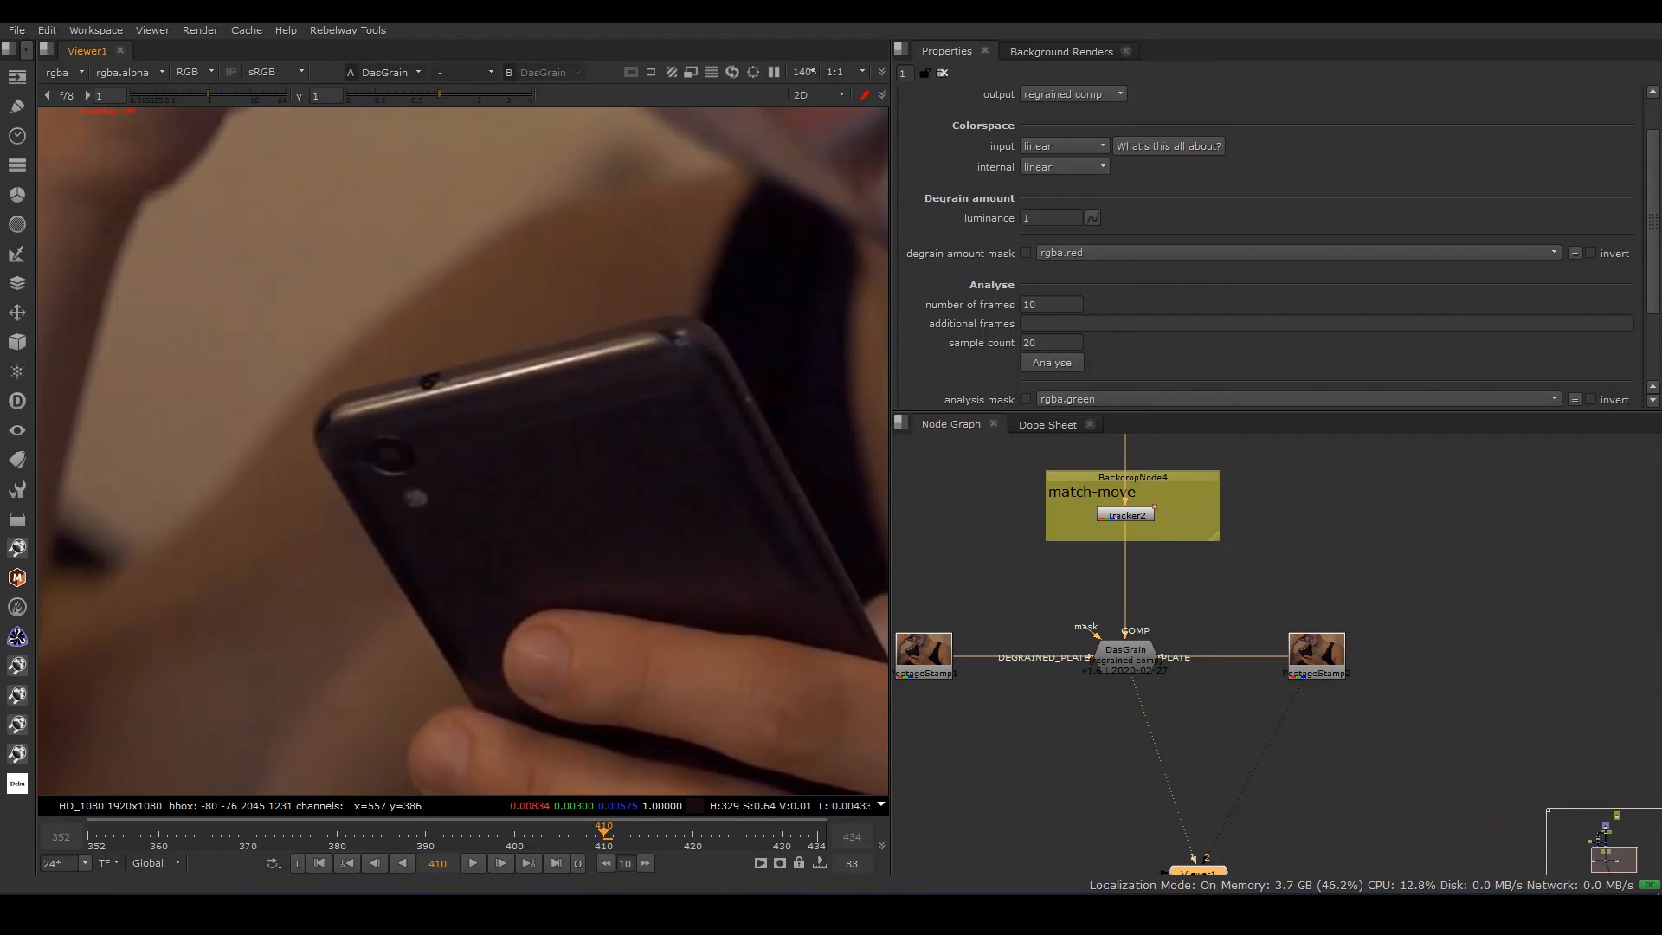
- Fit the image in the Viewer, maximise the Node Graph and add a Backdrop around the DasGrain node
key("f")
scroll(1255, 727, "down", 3)
middle_click_drag(1159, 675, 1204, 717)
scroll(1203, 716, "down", 2)
scroll(1279, 750, "up", 3)
key("space")
key("space")
key("space")
scroll(995, 599, "up", 2)
left_click(1018, 673)
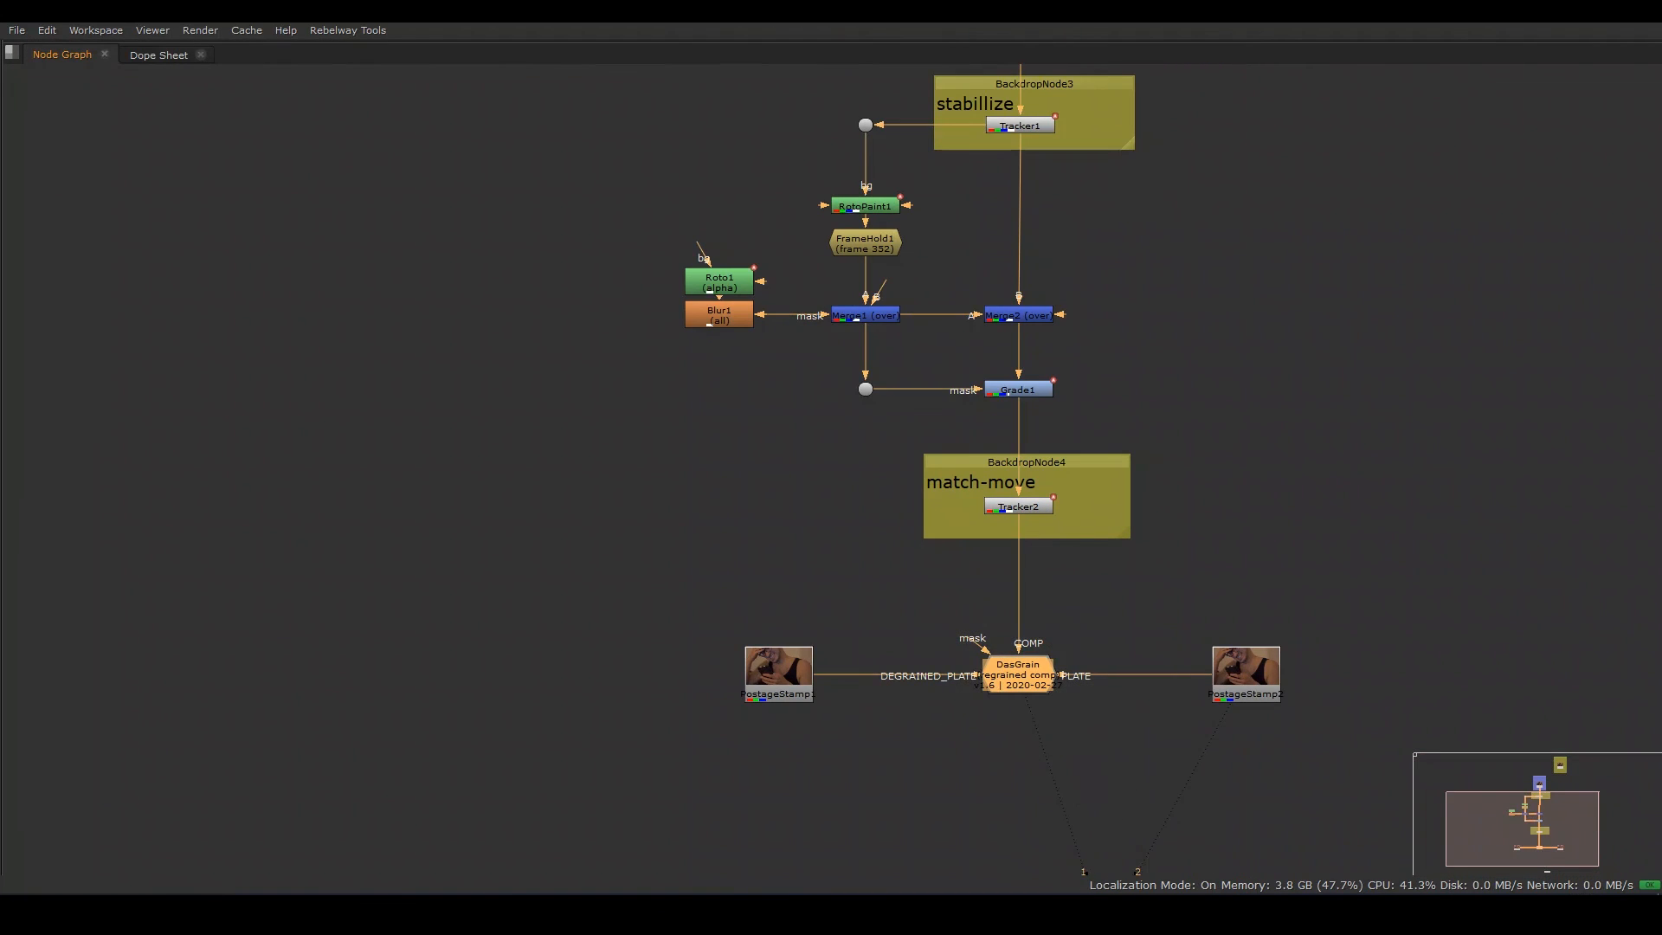
key("Tab")
type("bad")
key("Return")
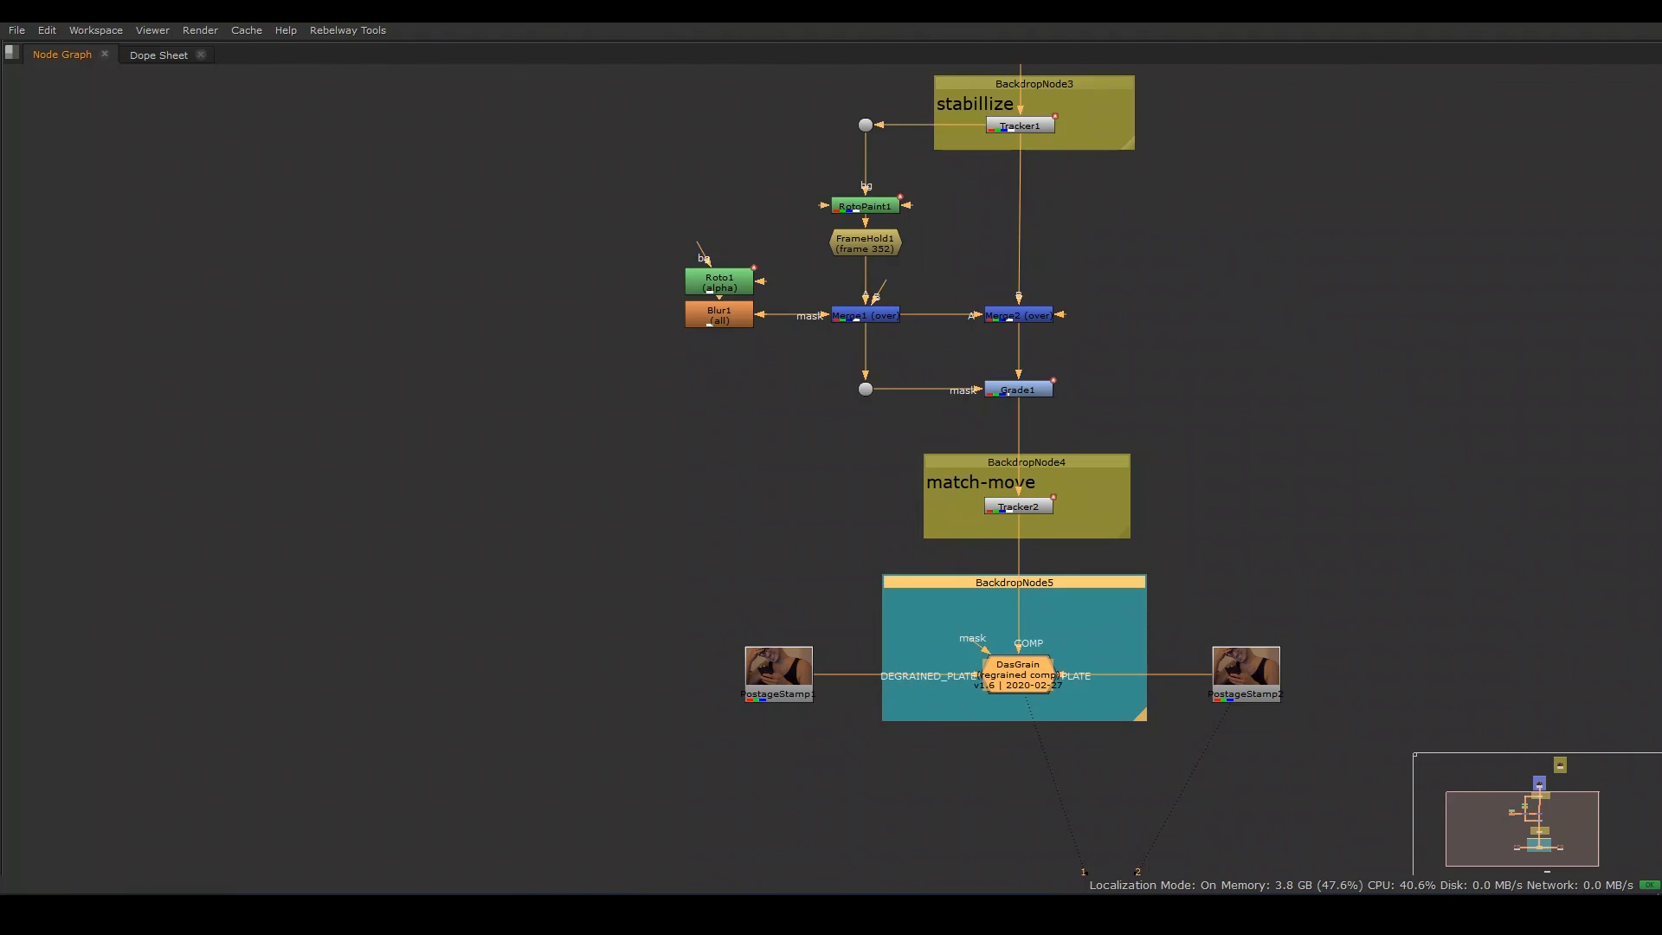
- Label the Backdrop around DasGrain as Grain
key("space")
type("Grain")
mouse_move(1145, 603)
middle_mouse_down()
mouse_move(1285, 630)
mouse_move(1165, 623)
middle_mouse_up()
left_click(1285, 630)
scroll(1284, 630, "down", 5)
key("space")
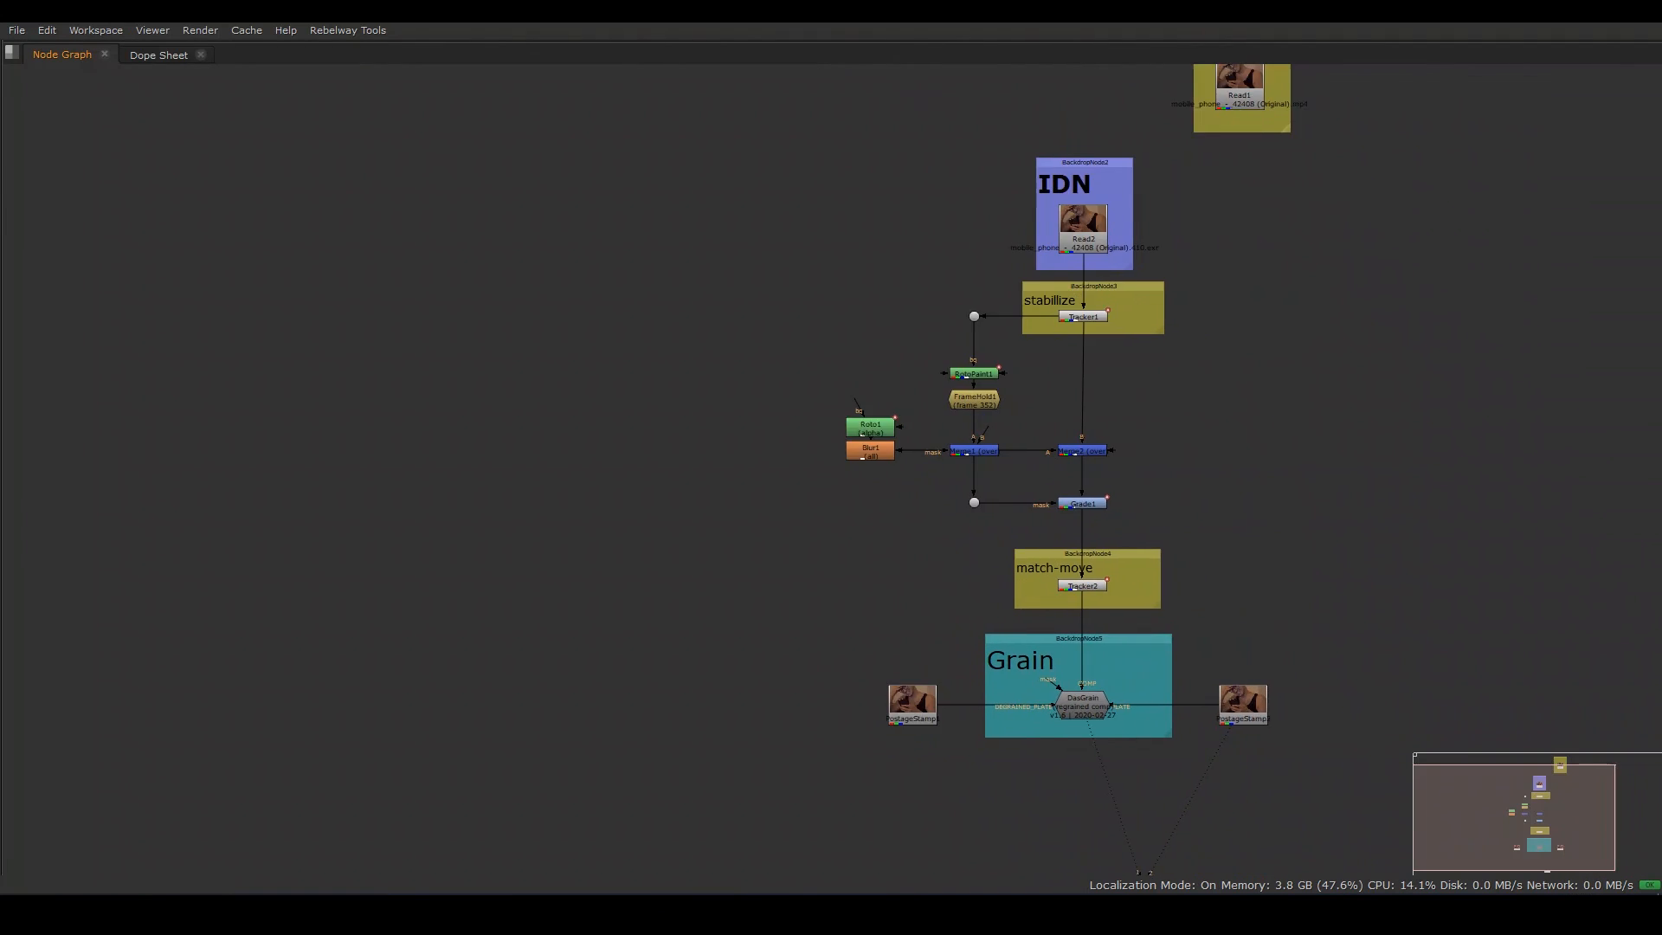